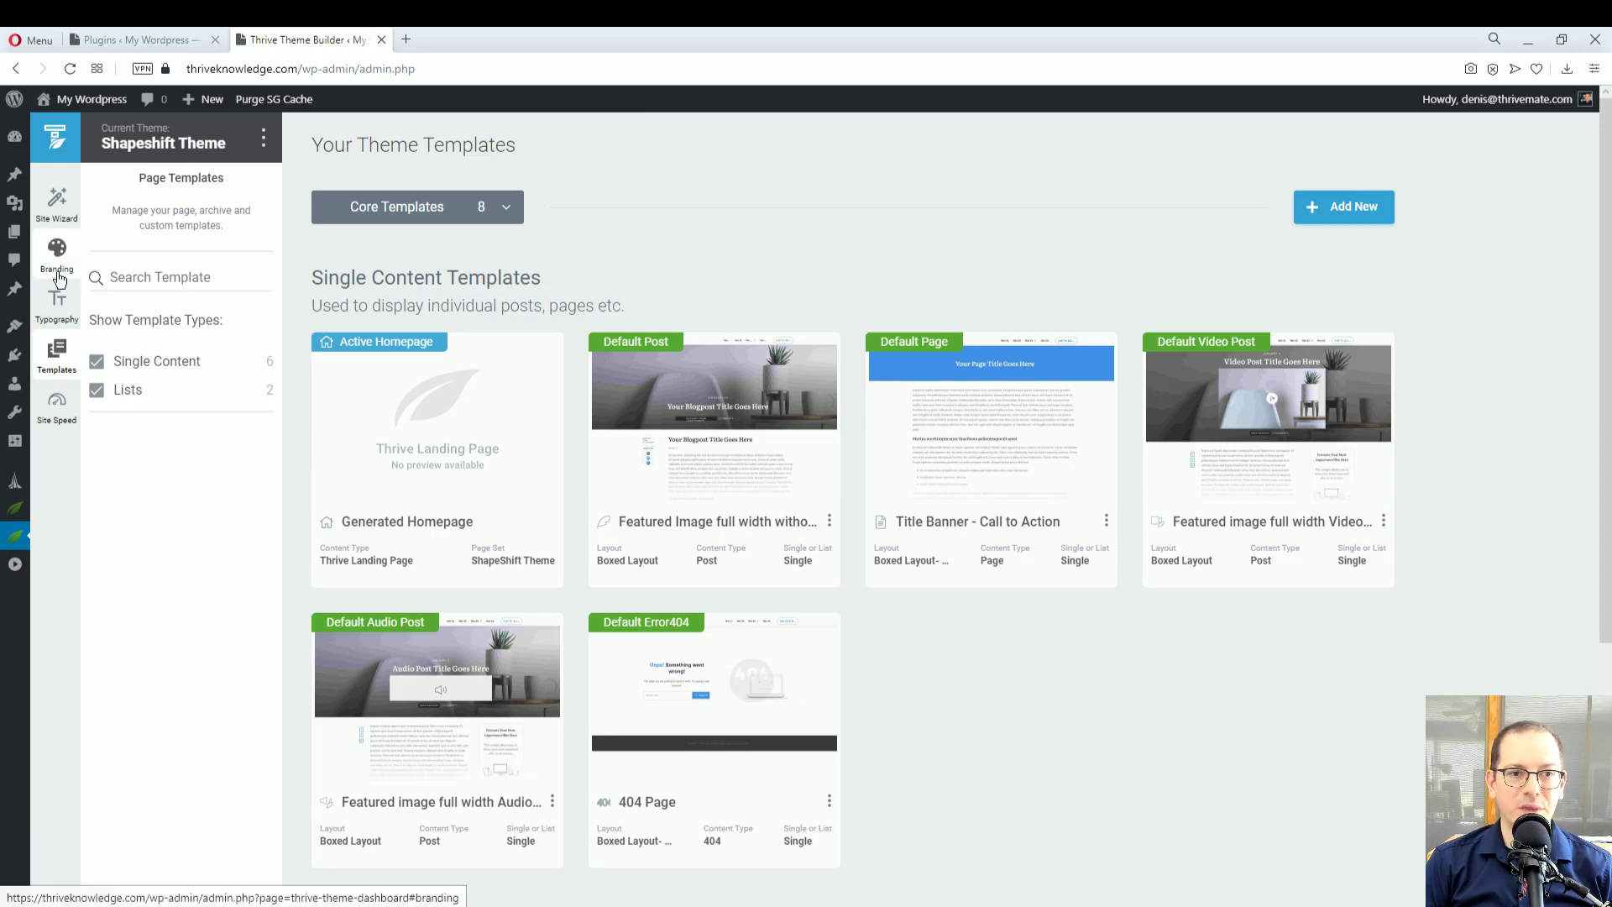
Review the header designs available in the Site Wizard's header step, keeping the current selection
{"action": "left_click", "coordinate": [51, 228]}
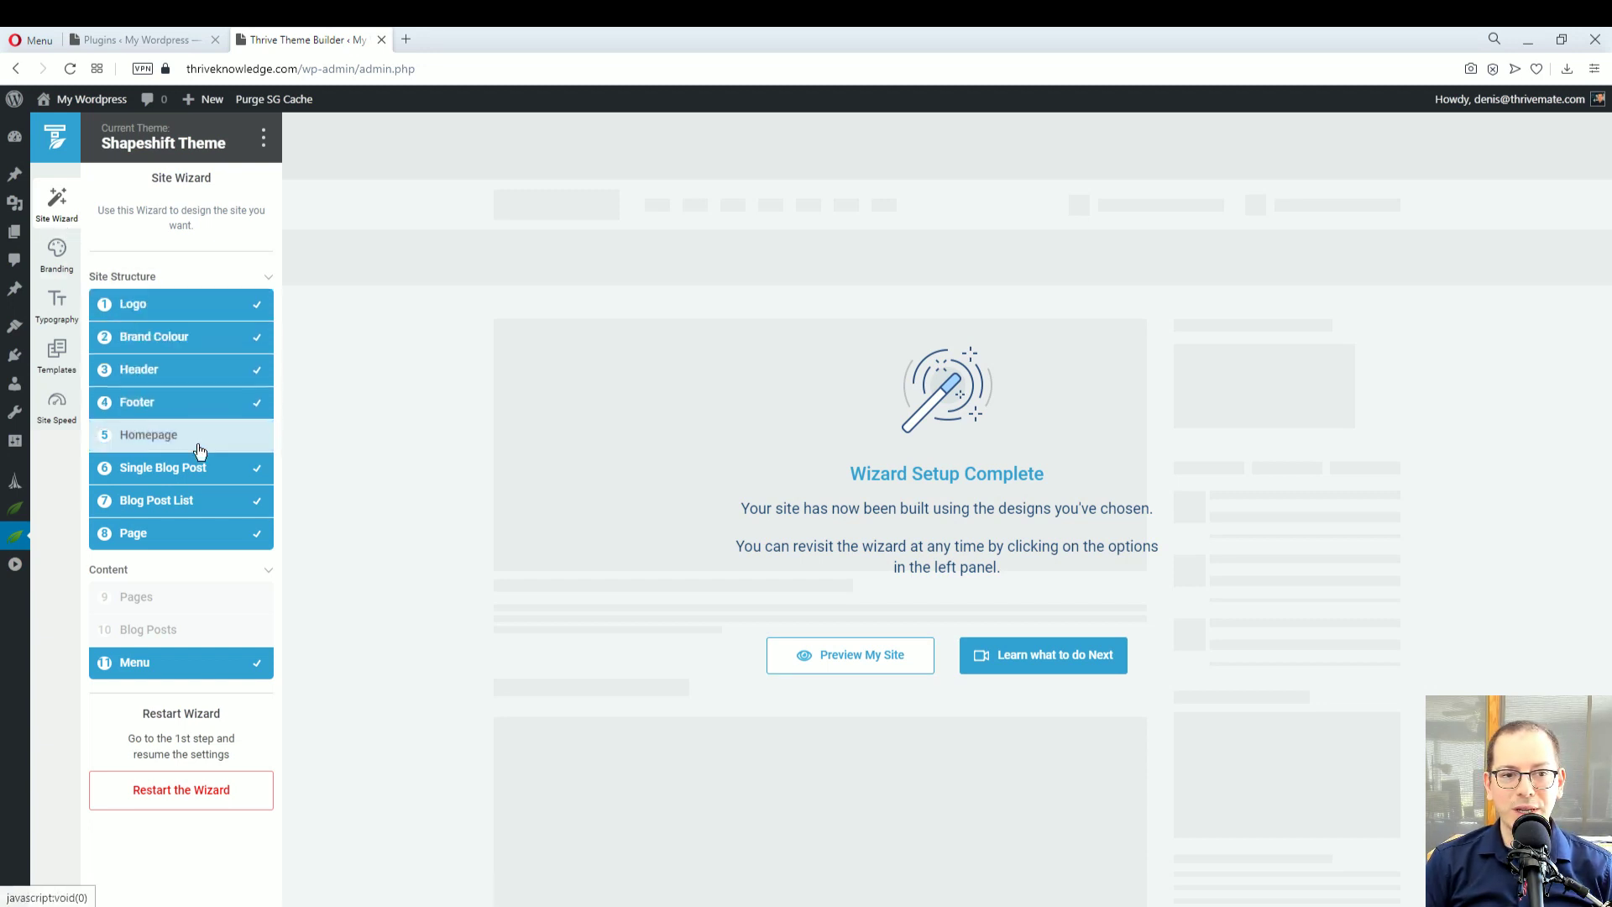
{"action": "left_click", "coordinate": [138, 371]}
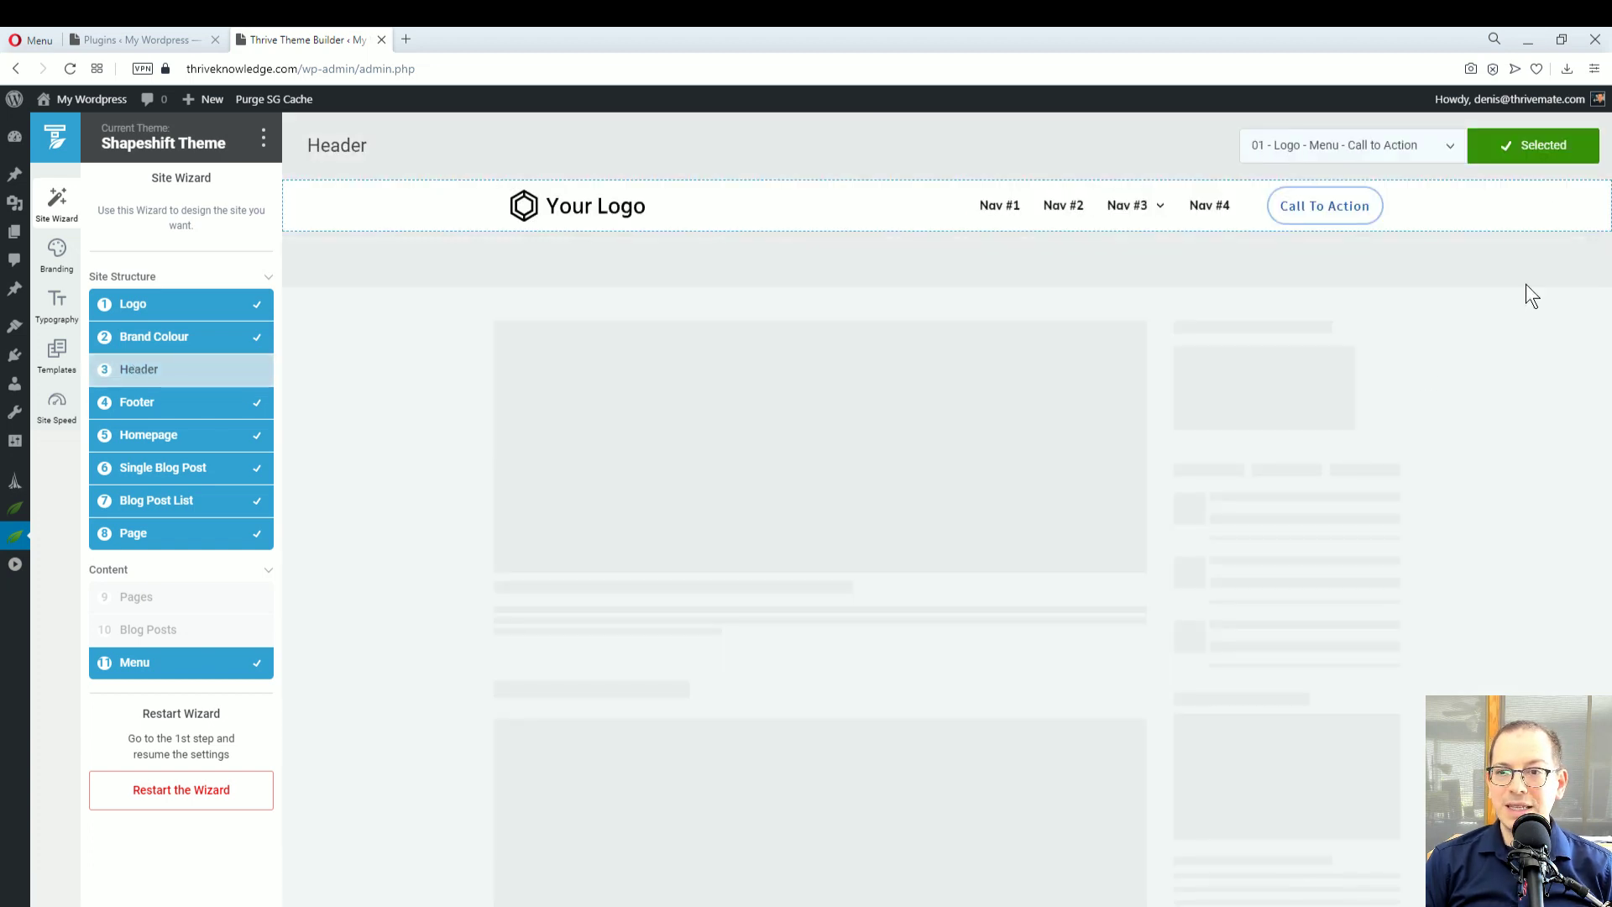
{"action": "left_click", "coordinate": [1346, 160]}
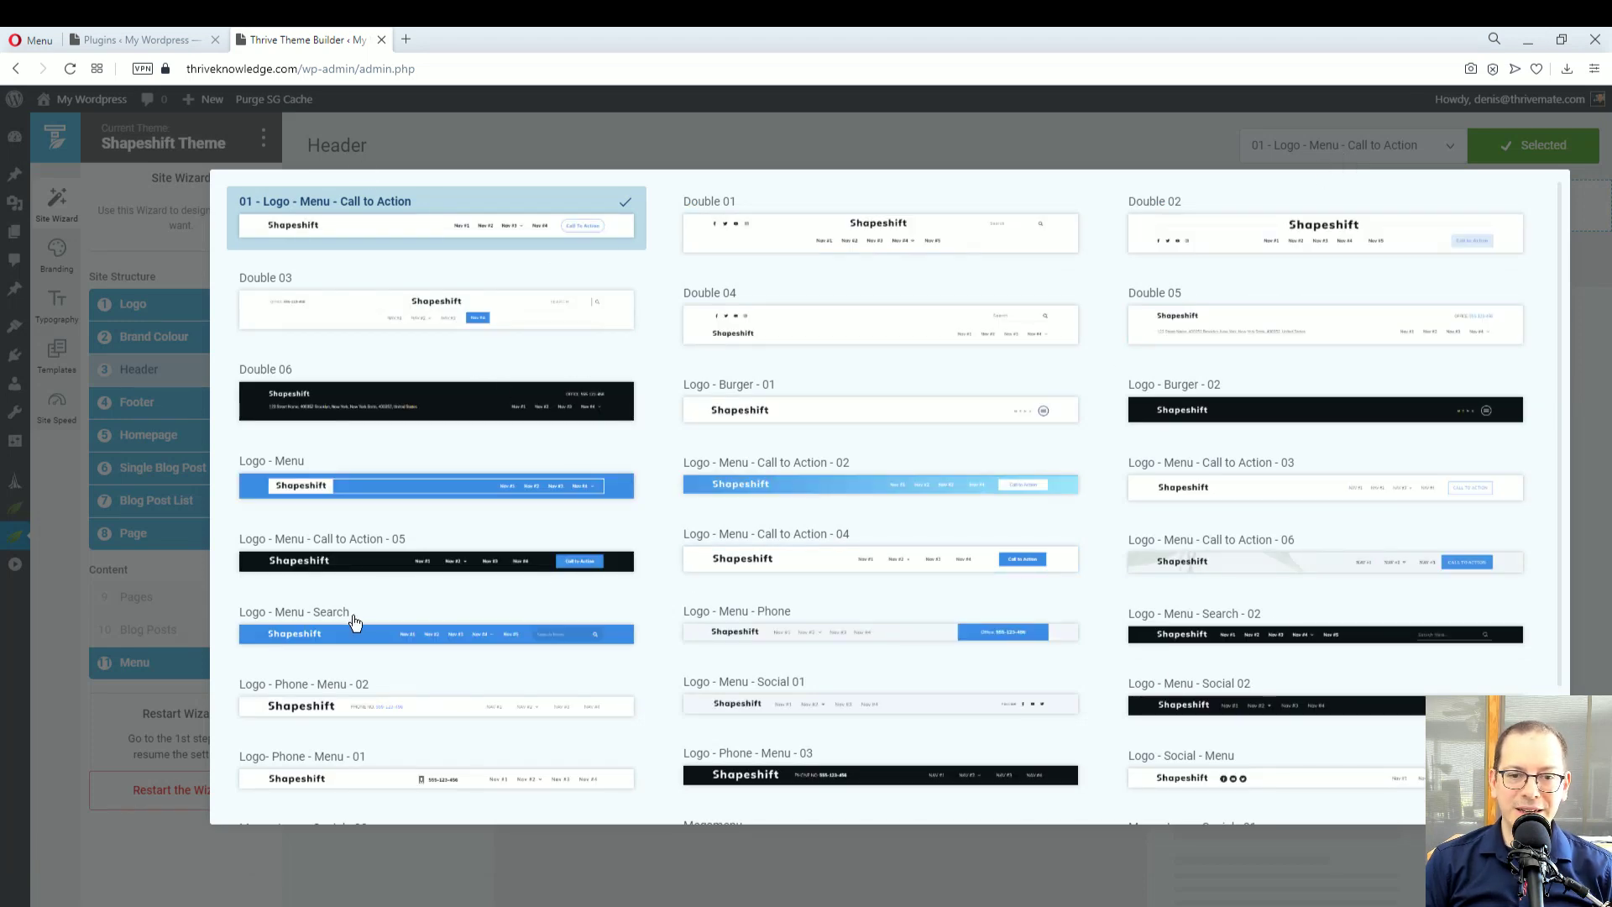
{"action": "scroll", "coordinate": [475, 647], "scroll_direction": "down", "scroll_amount": 2}
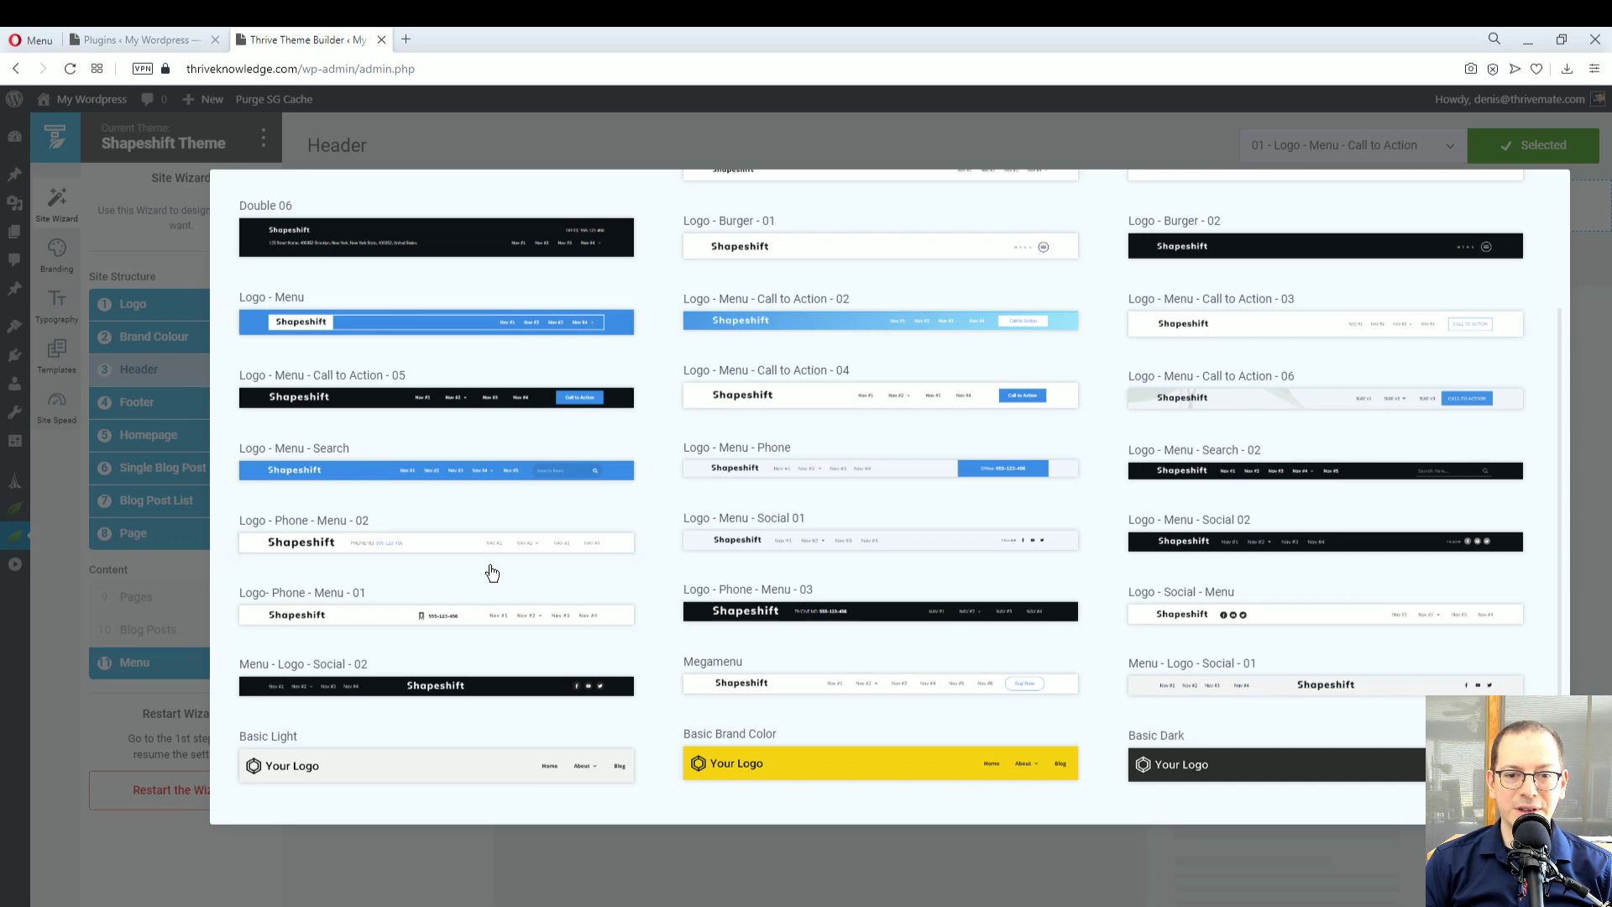
{"action": "scroll", "coordinate": [615, 674], "scroll_direction": "up", "scroll_amount": 2}
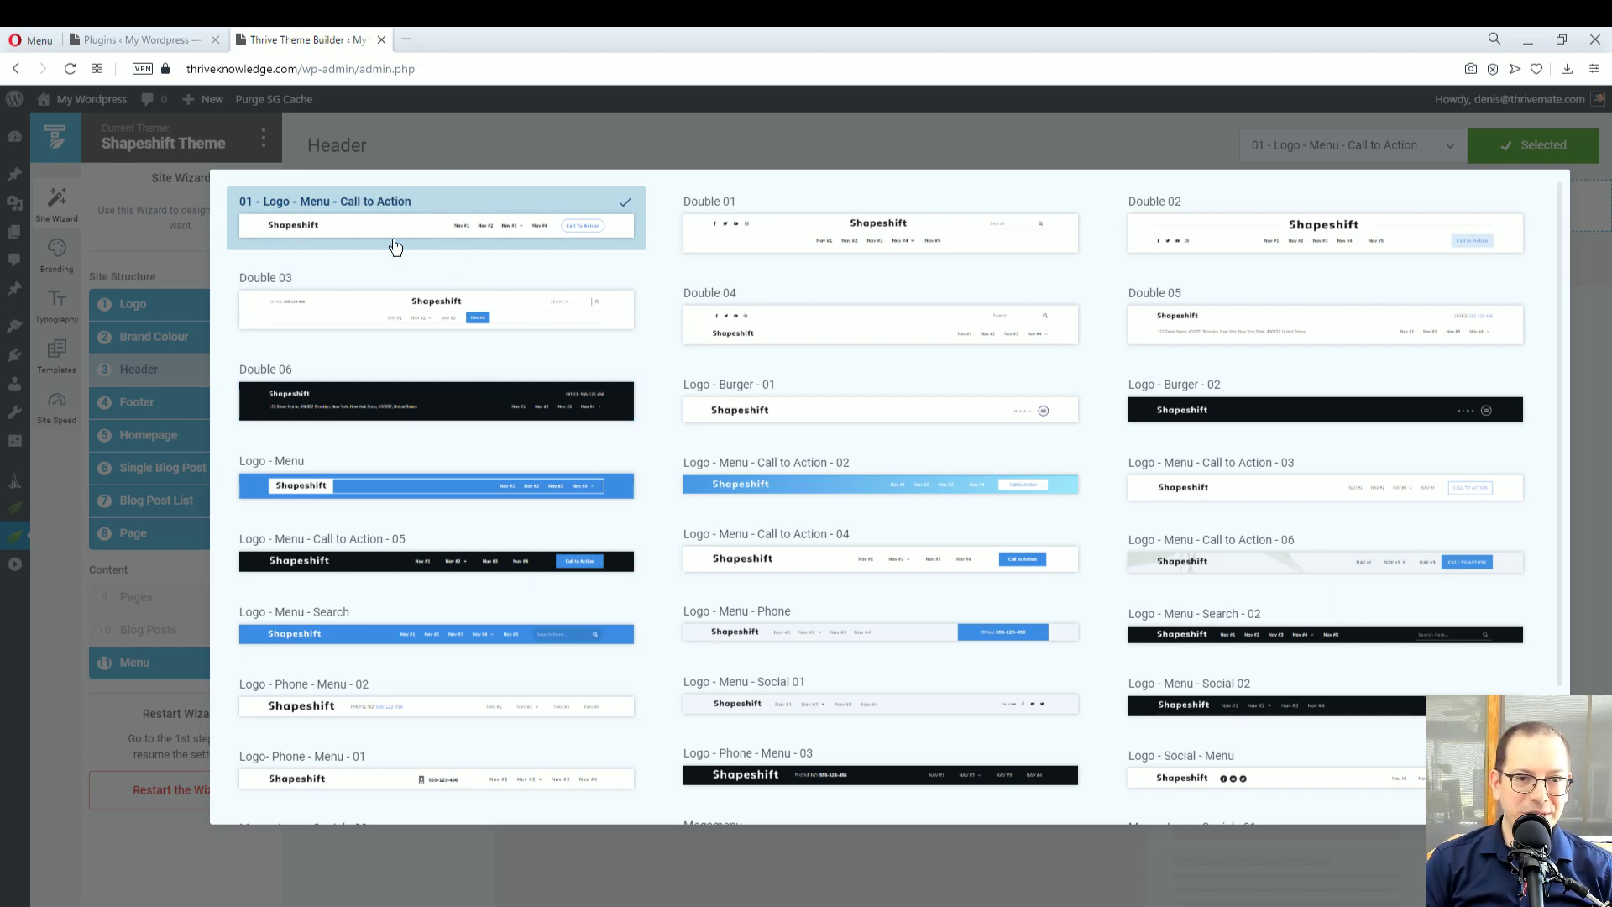
{"action": "left_click", "coordinate": [613, 115]}
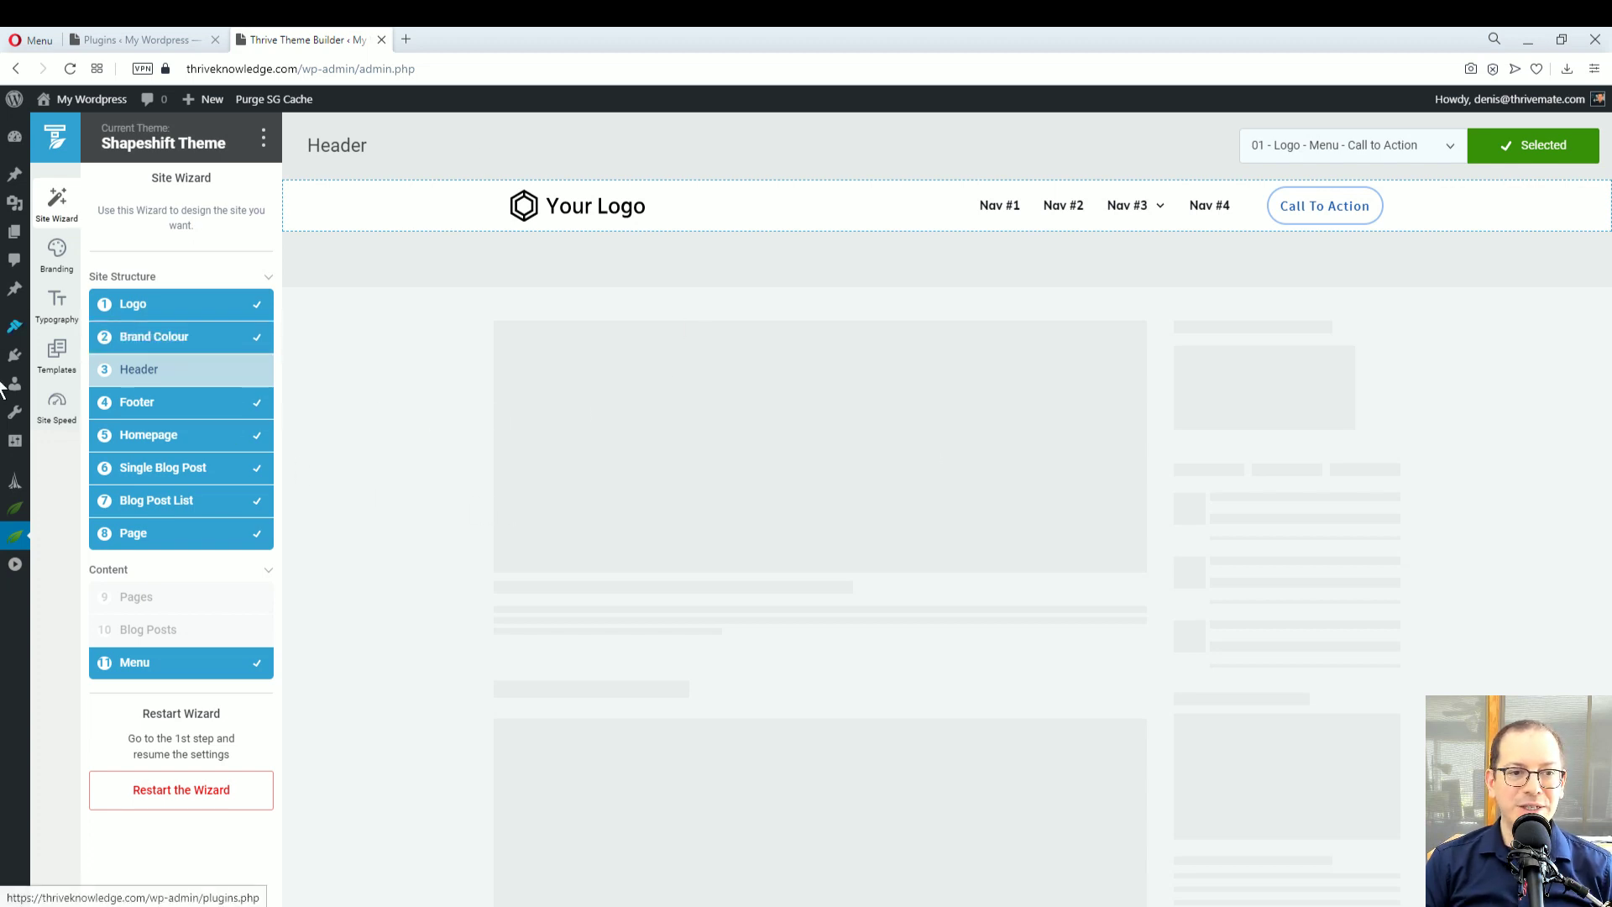
Open the theme's page templates and look over the core single content and list templates
{"action": "left_click", "coordinate": [70, 361]}
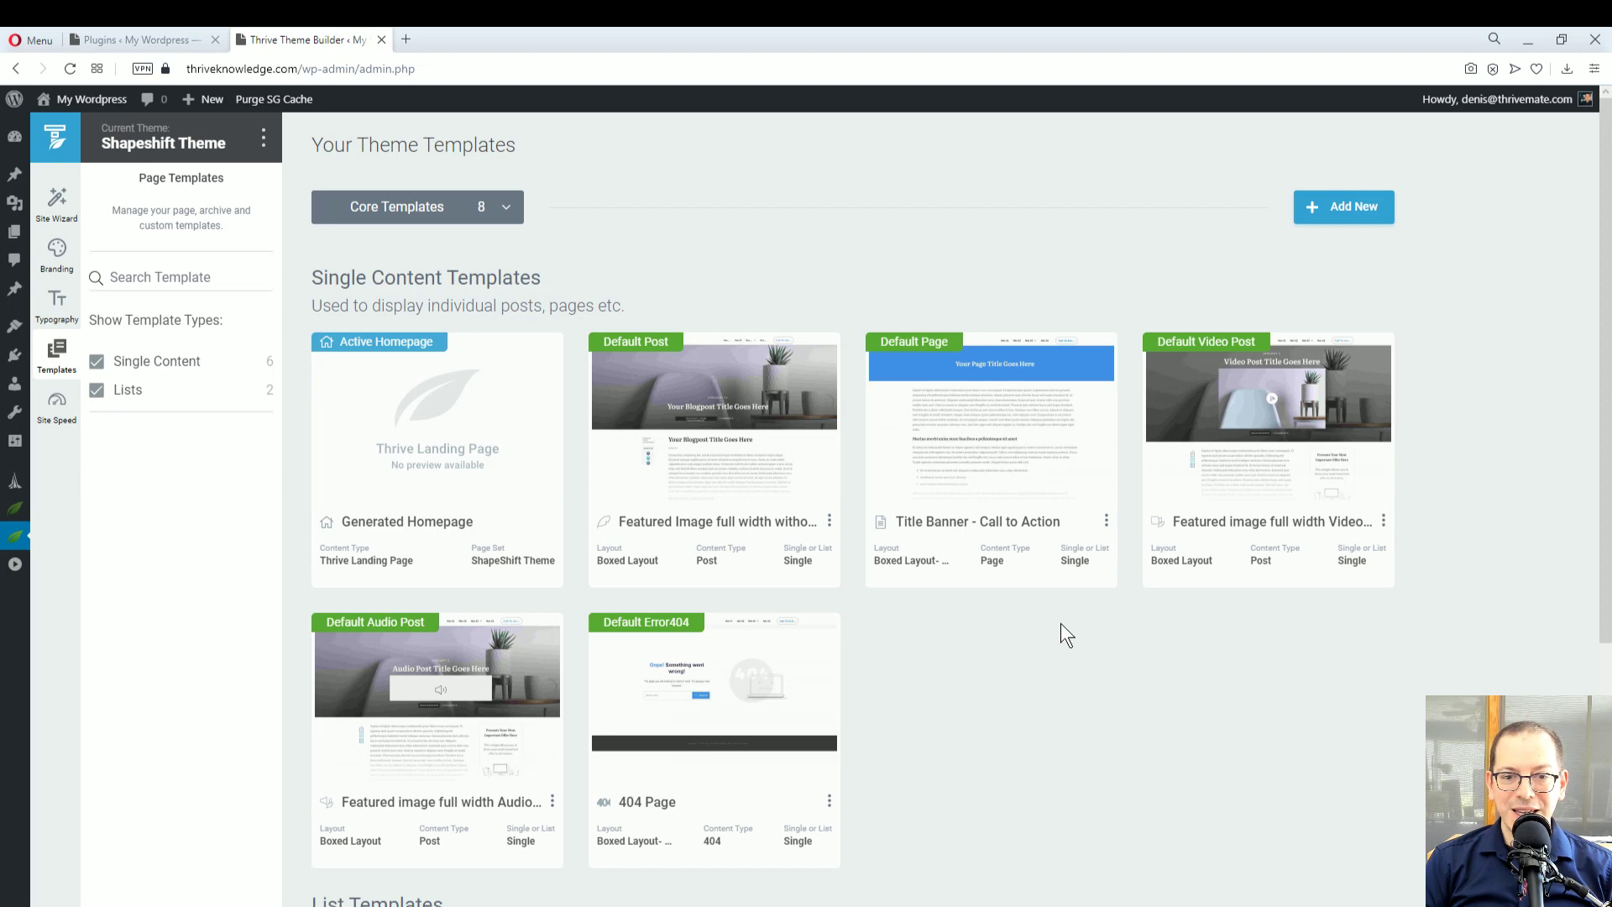
{"action": "scroll", "coordinate": [1060, 626], "scroll_direction": "down", "scroll_amount": 1}
{"action": "scroll", "coordinate": [1060, 627], "scroll_direction": "up", "scroll_amount": 1}
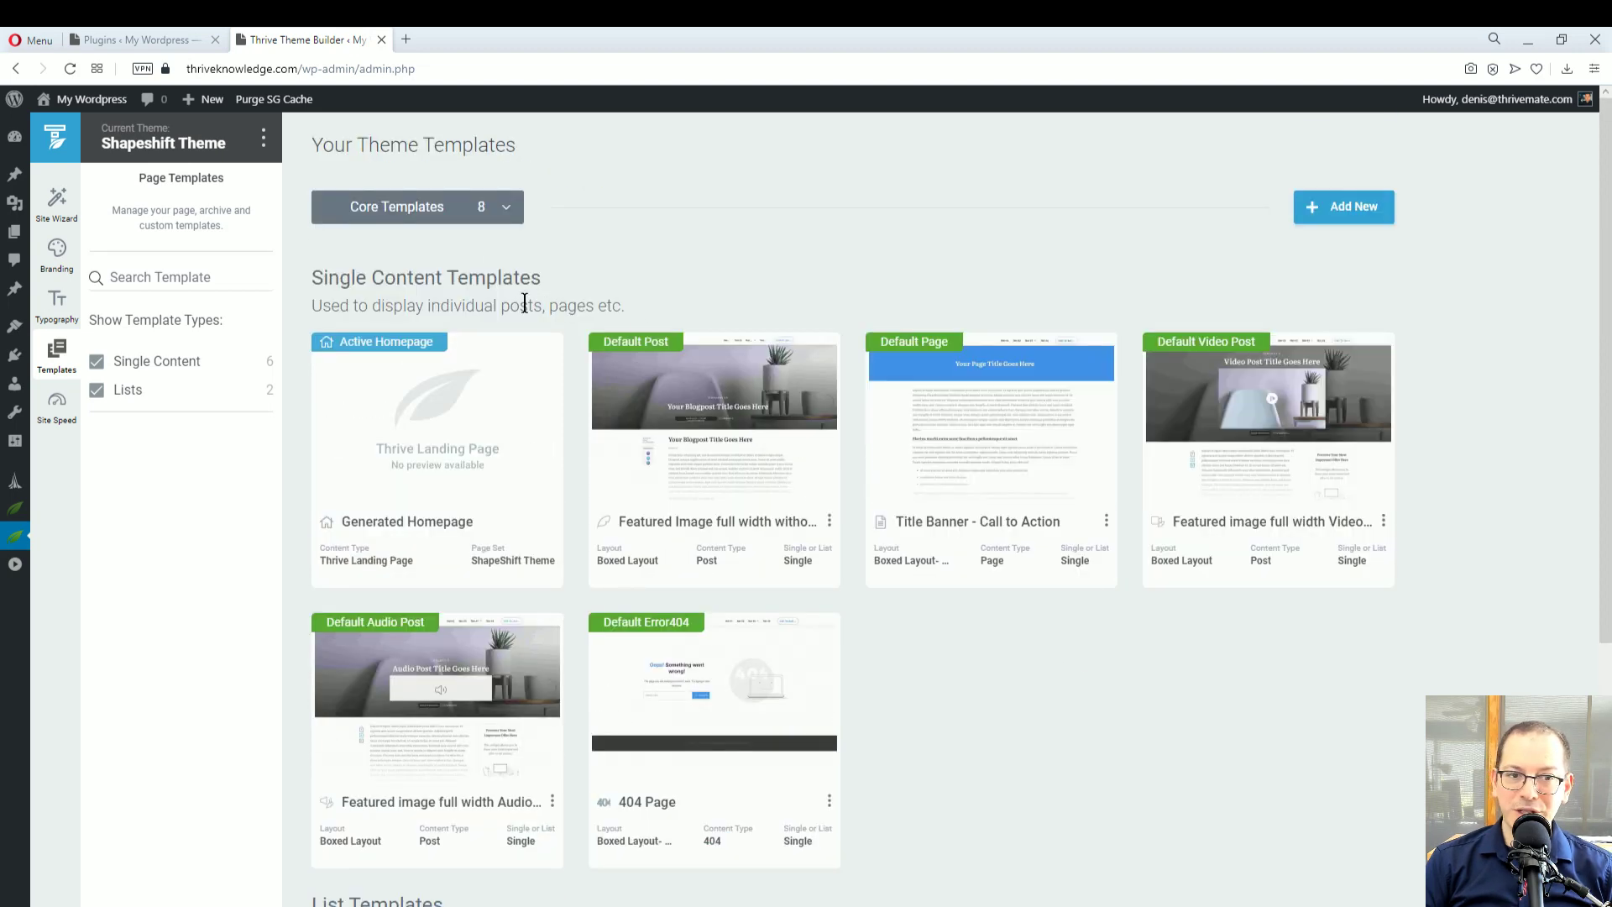
{"action": "scroll", "coordinate": [744, 499], "scroll_direction": "down", "scroll_amount": 3}
{"action": "scroll", "coordinate": [744, 499], "scroll_direction": "up", "scroll_amount": 3}
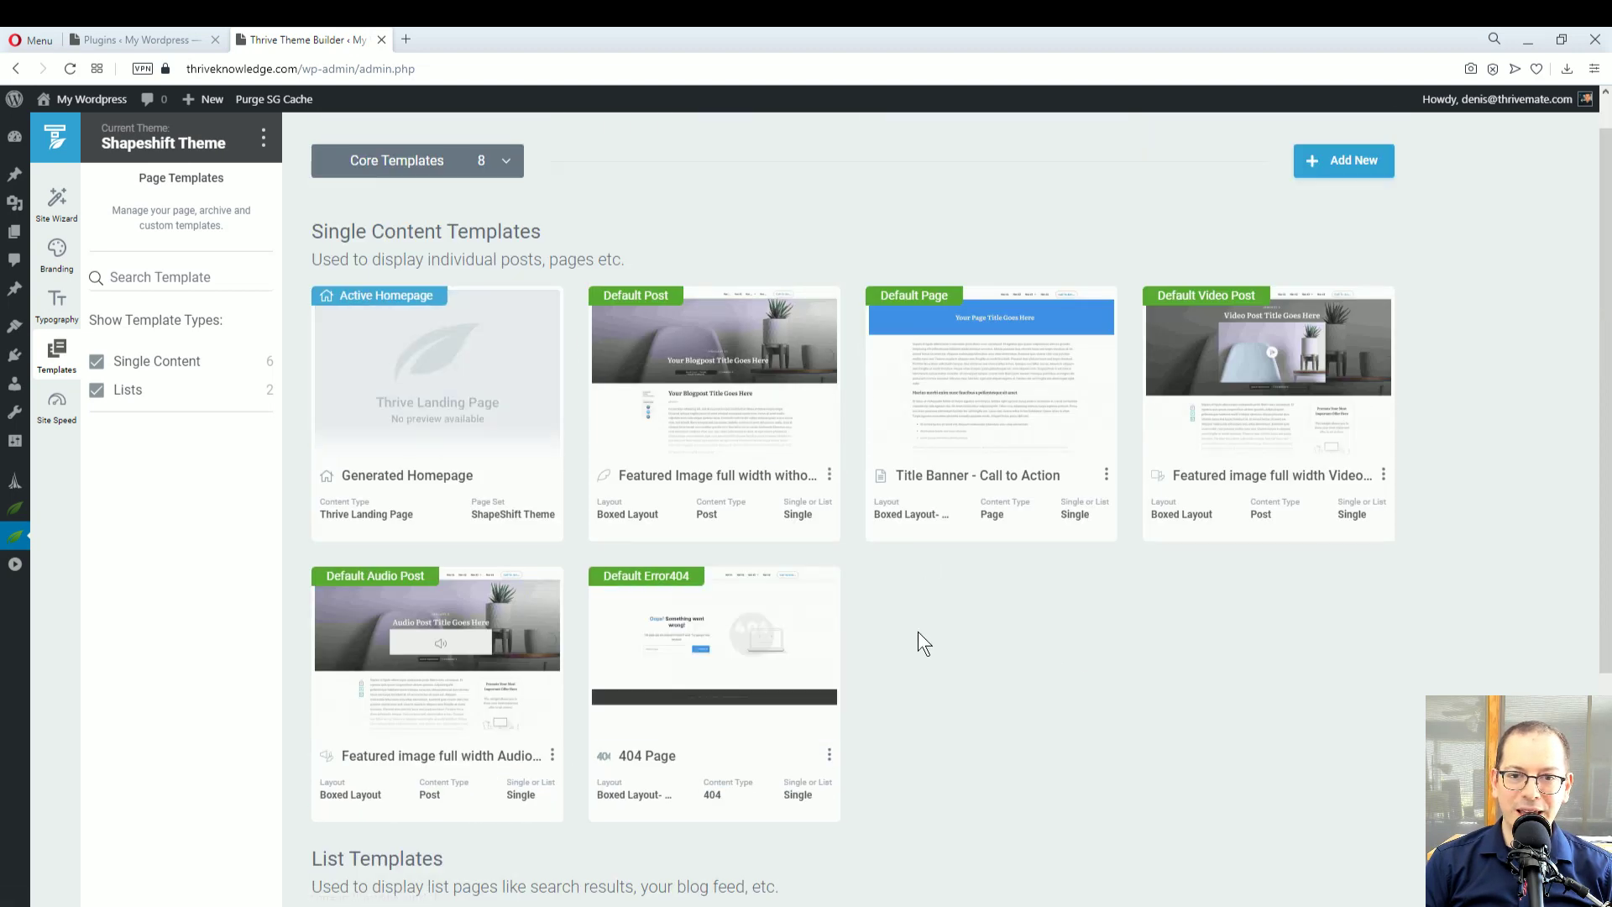
Filter the theme templates to All Templates and browse the single content and list templates
{"action": "left_click", "coordinate": [436, 166]}
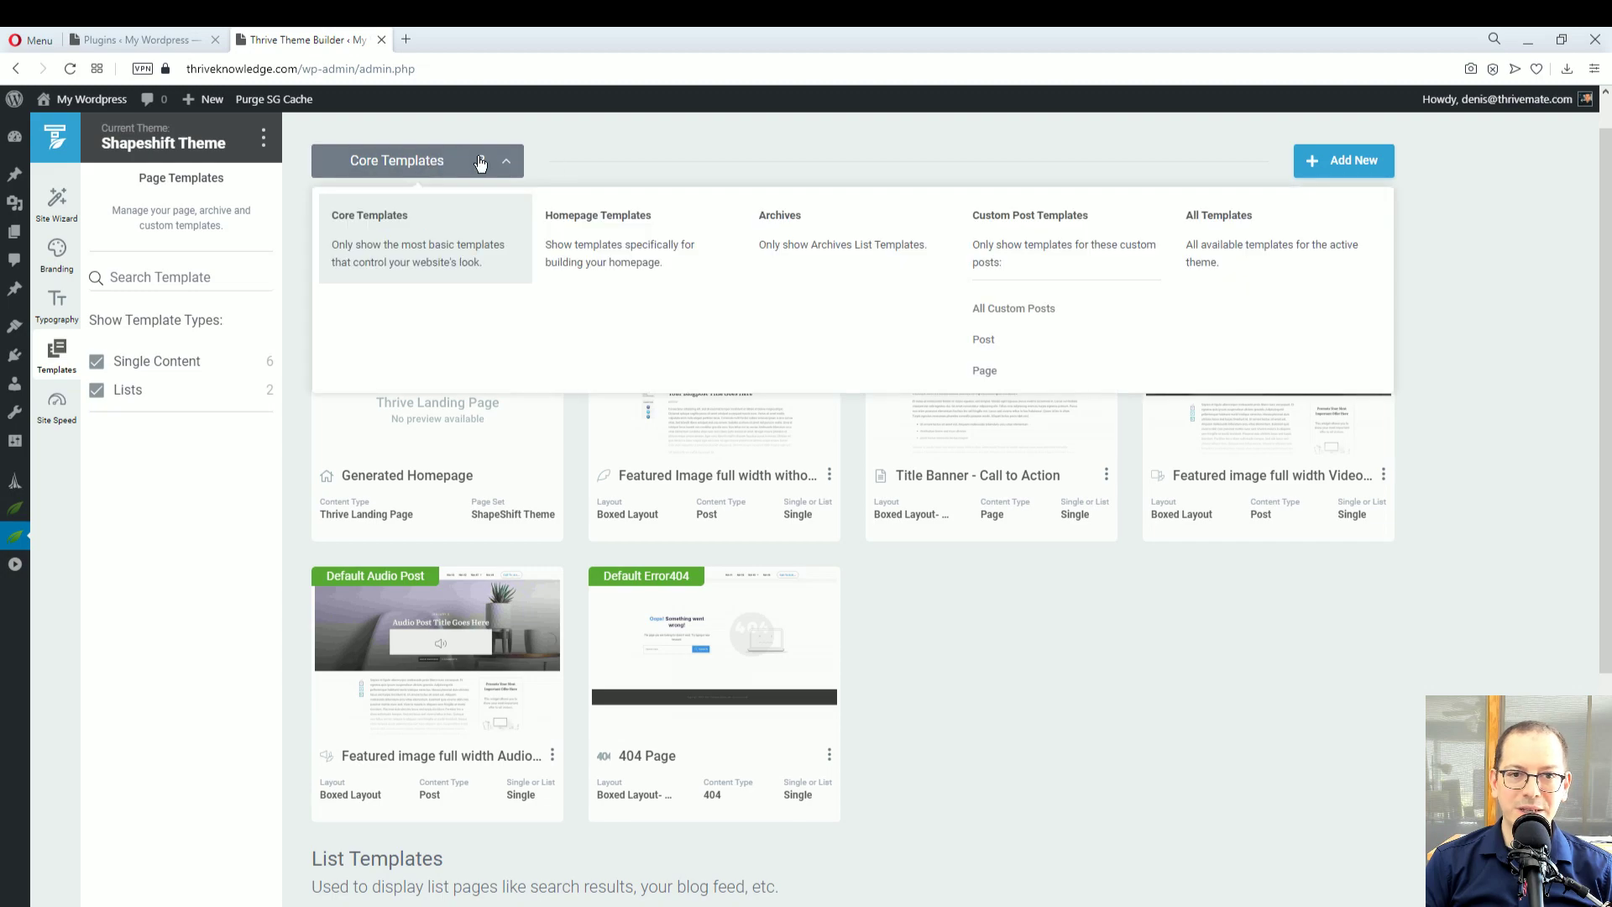
{"action": "left_click", "coordinate": [1216, 244]}
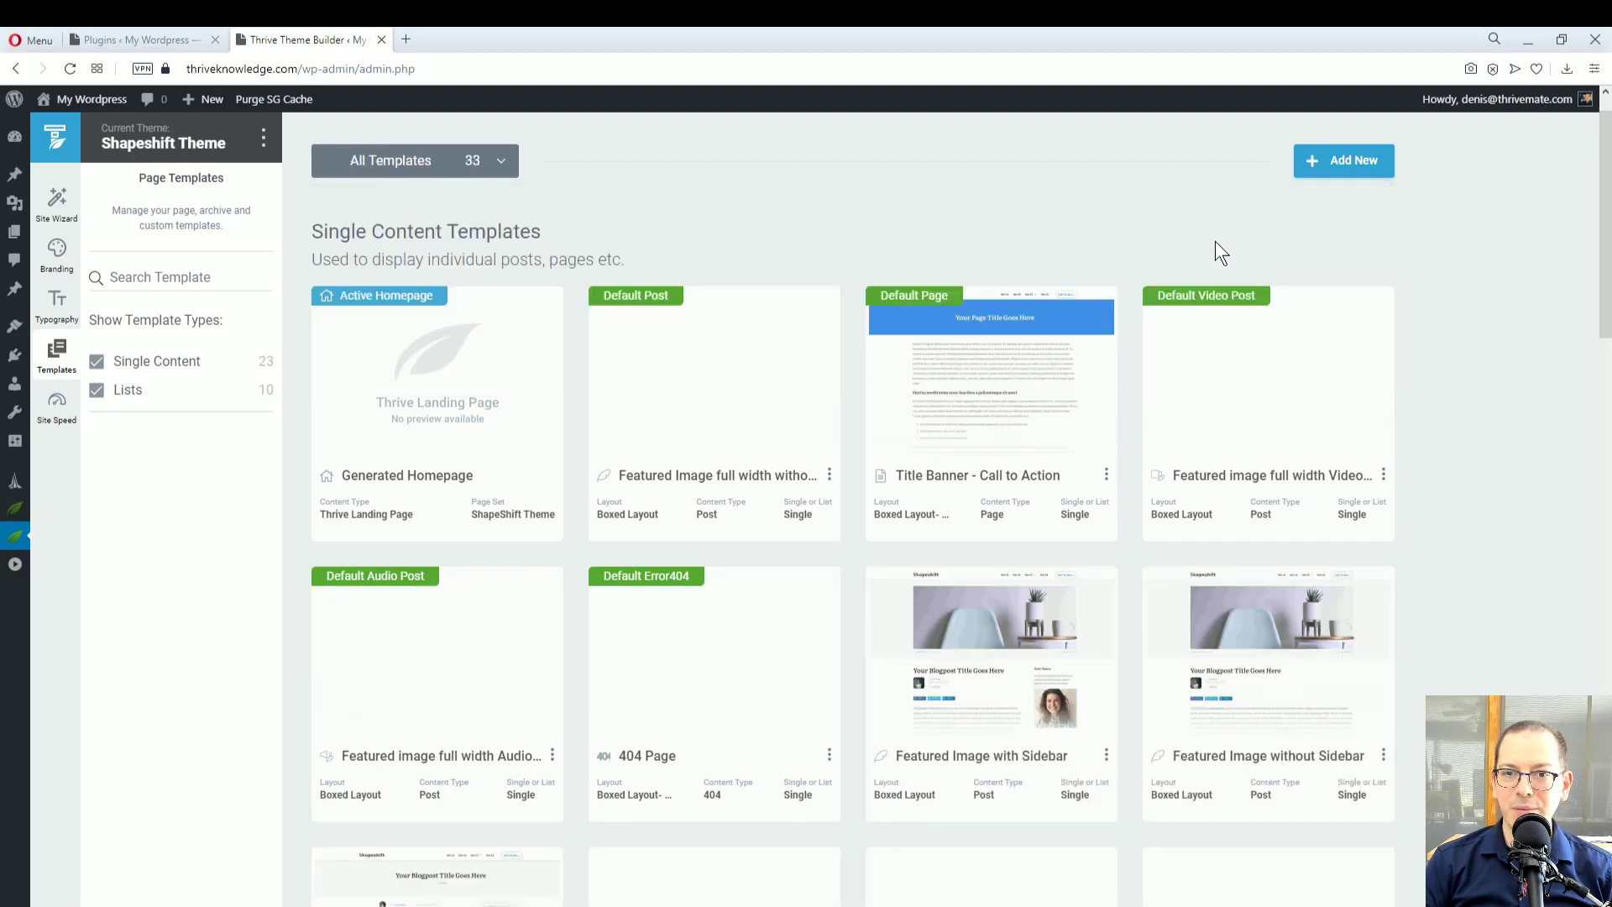
{"action": "scroll", "coordinate": [784, 475], "scroll_direction": "down", "scroll_amount": 4}
{"action": "scroll", "coordinate": [781, 487], "scroll_direction": "down", "scroll_amount": 20}
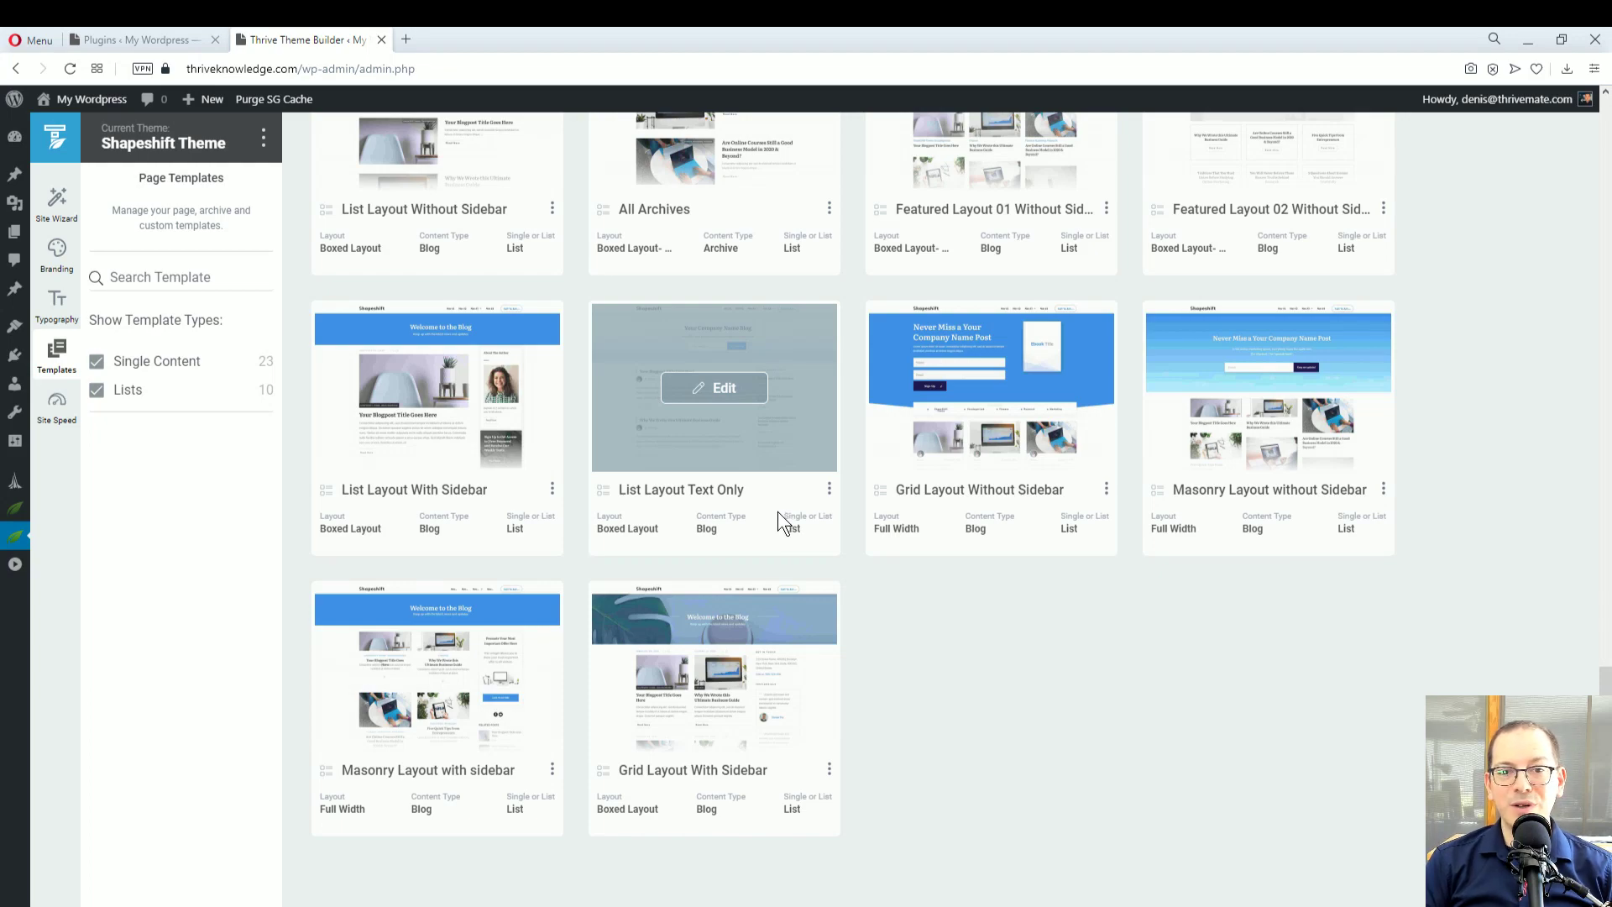
{"action": "scroll", "coordinate": [880, 742], "scroll_direction": "up", "scroll_amount": 20}
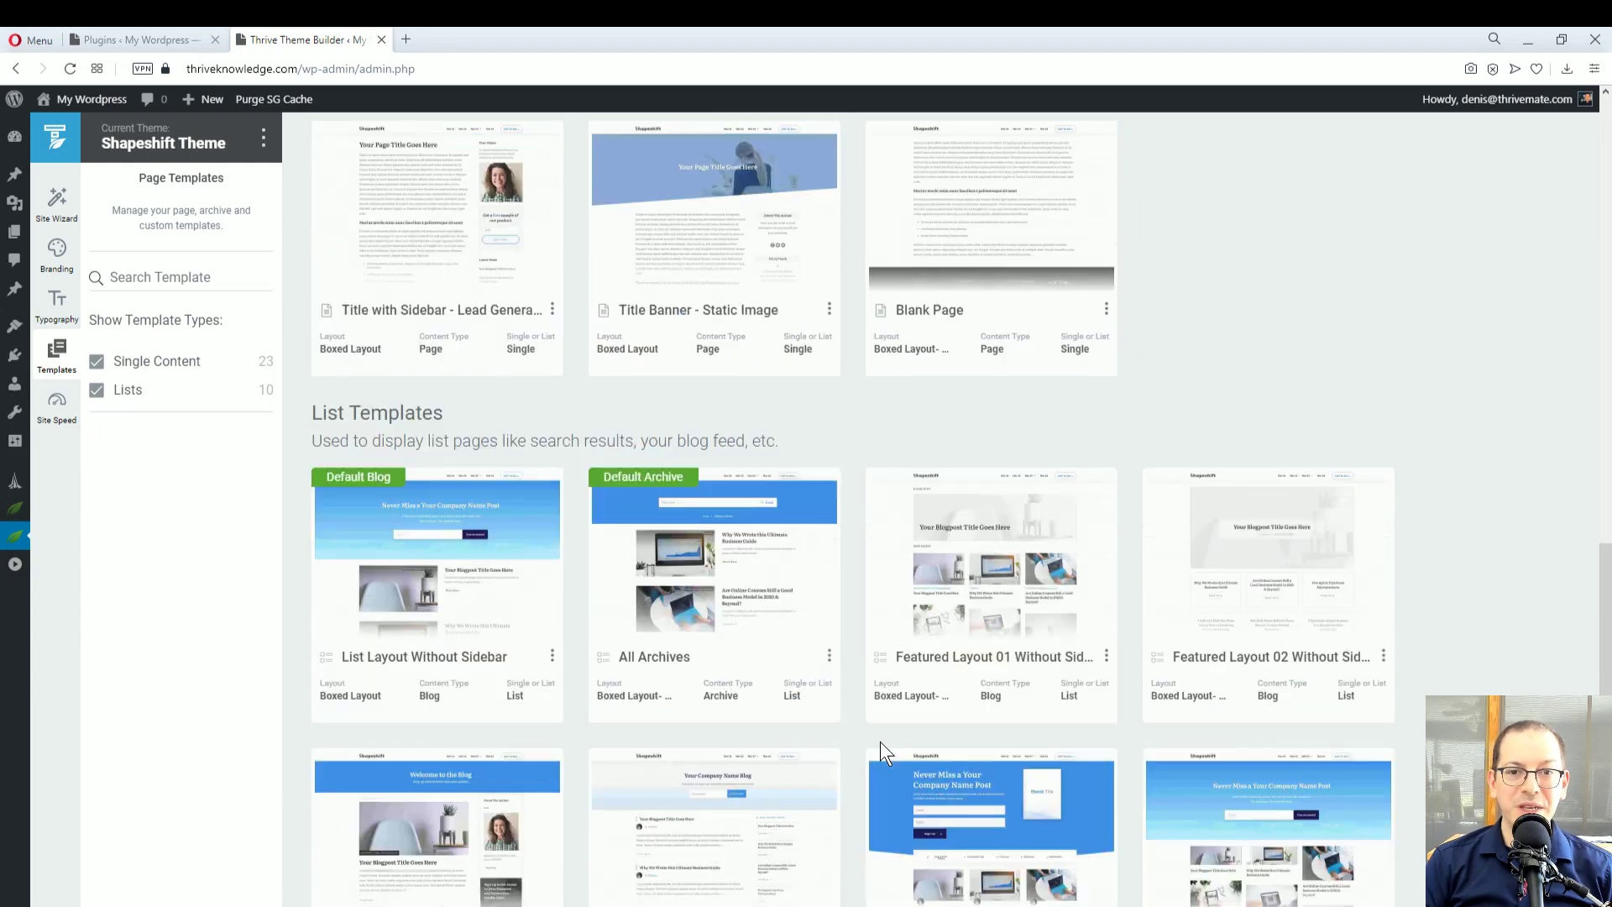
{"action": "scroll", "coordinate": [880, 744], "scroll_direction": "up", "scroll_amount": 2}
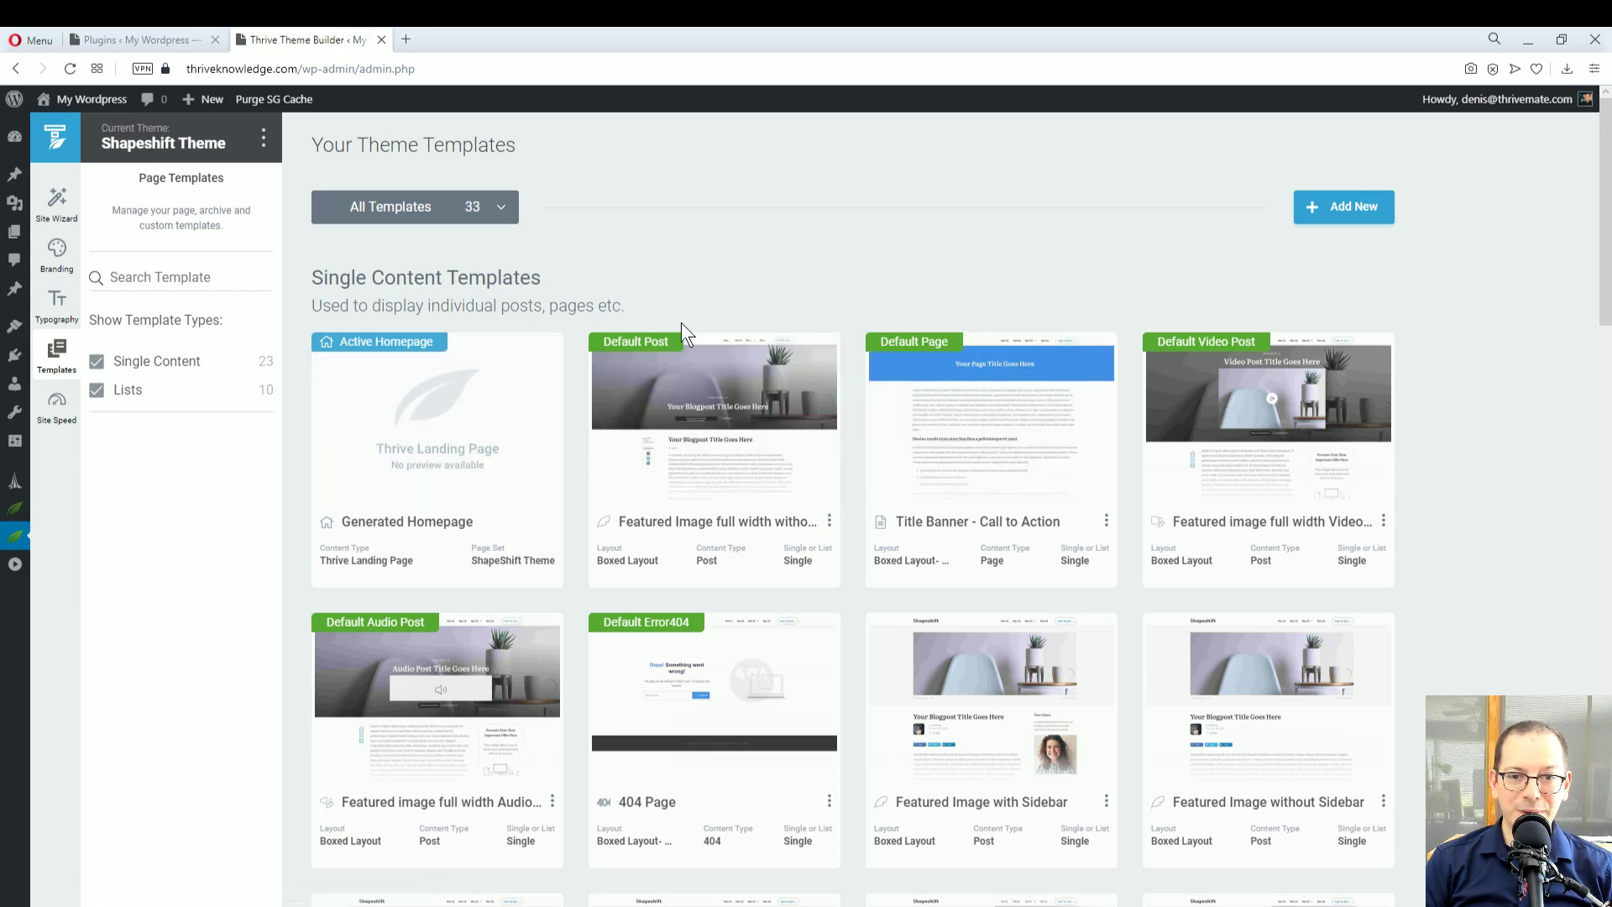
Open the default post template with the full-width featured image for editing and inspect its header and top section
{"action": "left_click", "coordinate": [739, 419]}
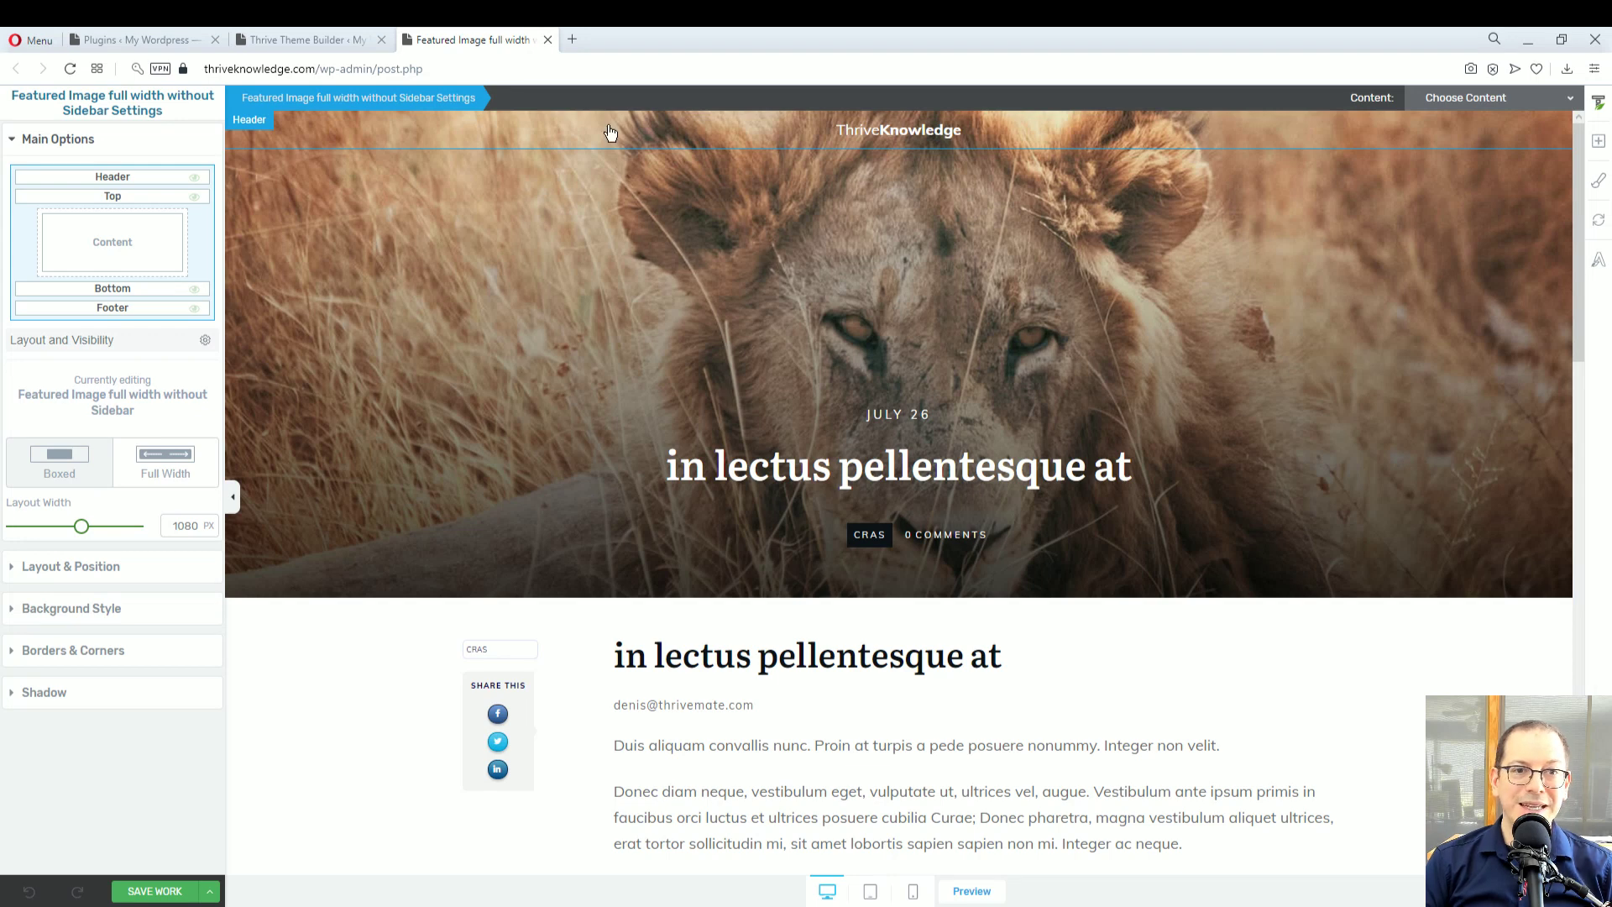
{"action": "left_click", "coordinate": [575, 137]}
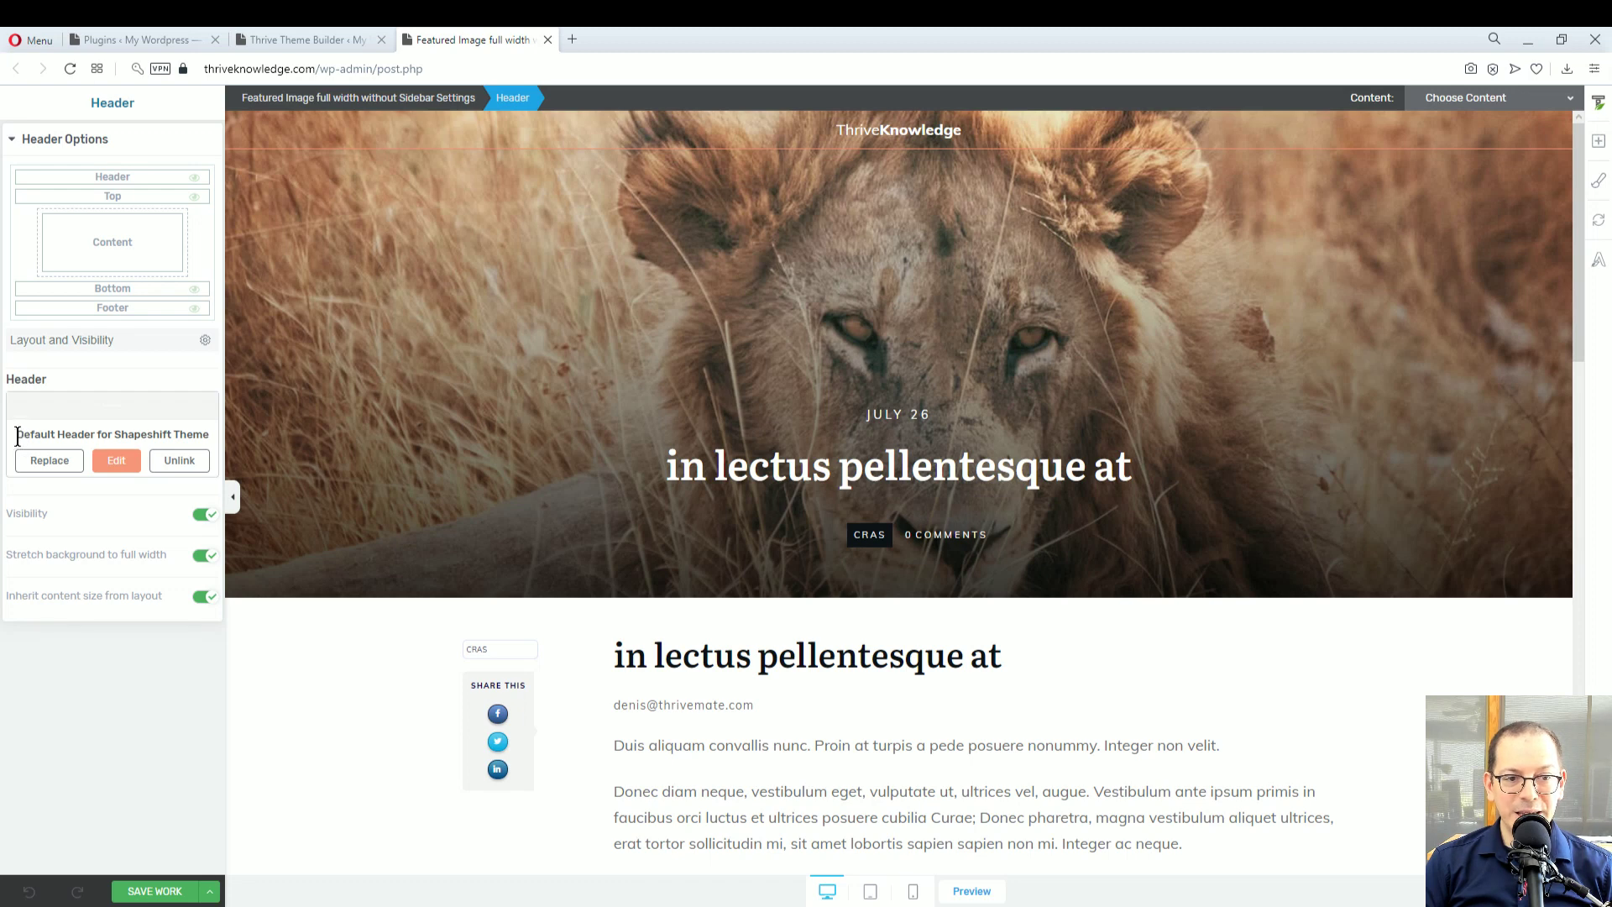
{"action": "left_click_drag", "start_coordinate": [17, 434], "coordinate": [209, 438]}
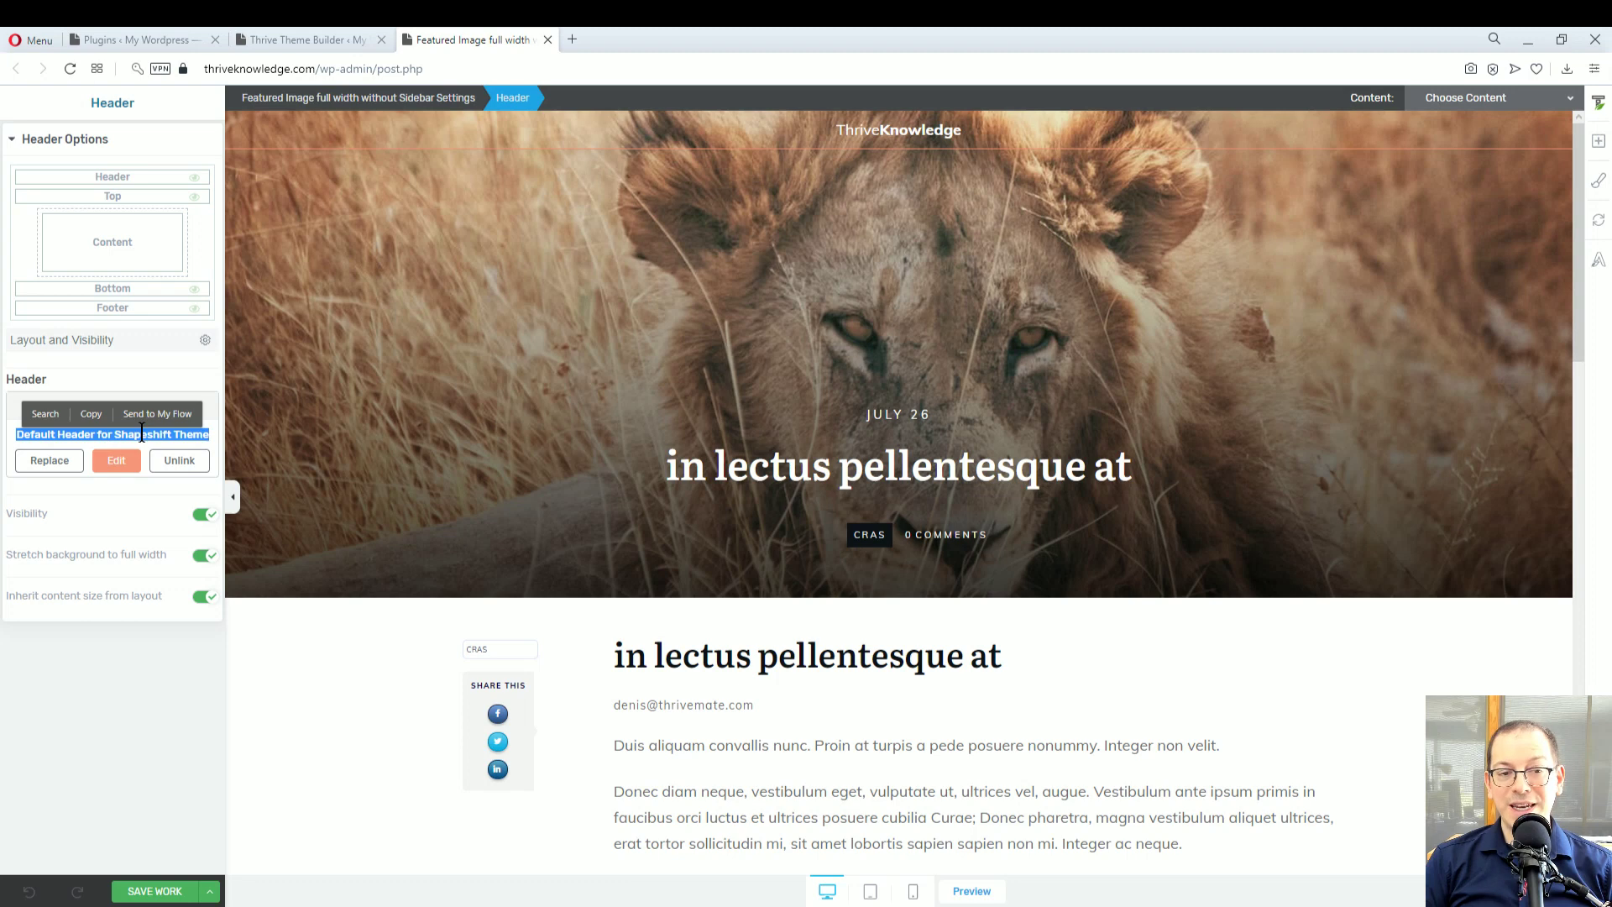
{"action": "left_click", "coordinate": [693, 357]}
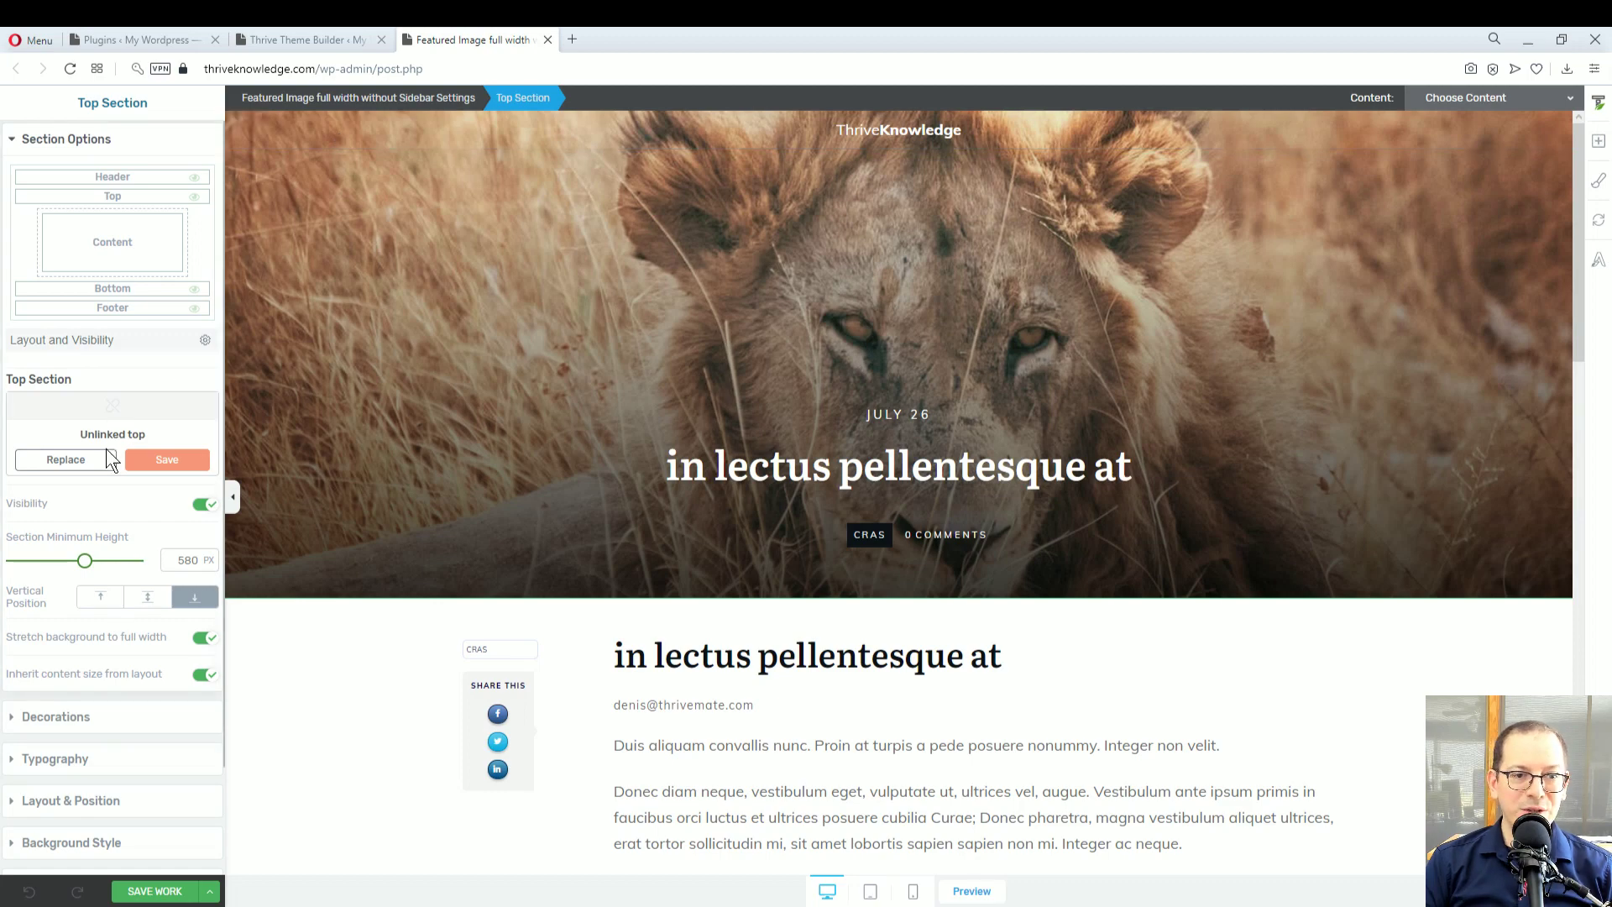
Replace the post template's header with the Logo - Menu - Search theme header
{"action": "left_click", "coordinate": [415, 138]}
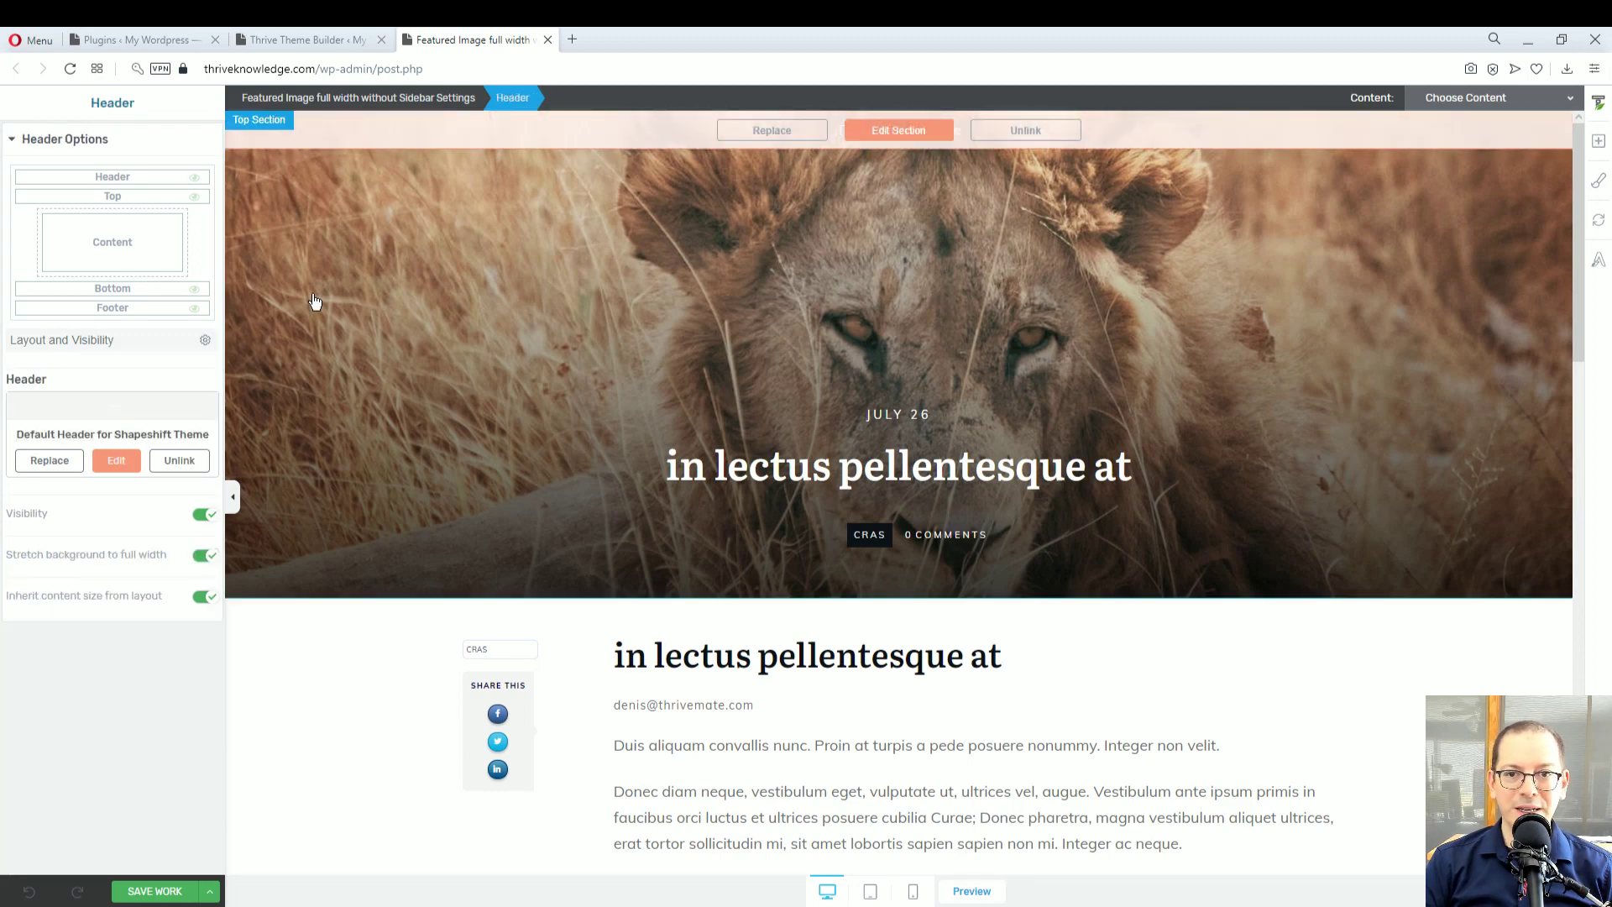
{"action": "left_click", "coordinate": [67, 462]}
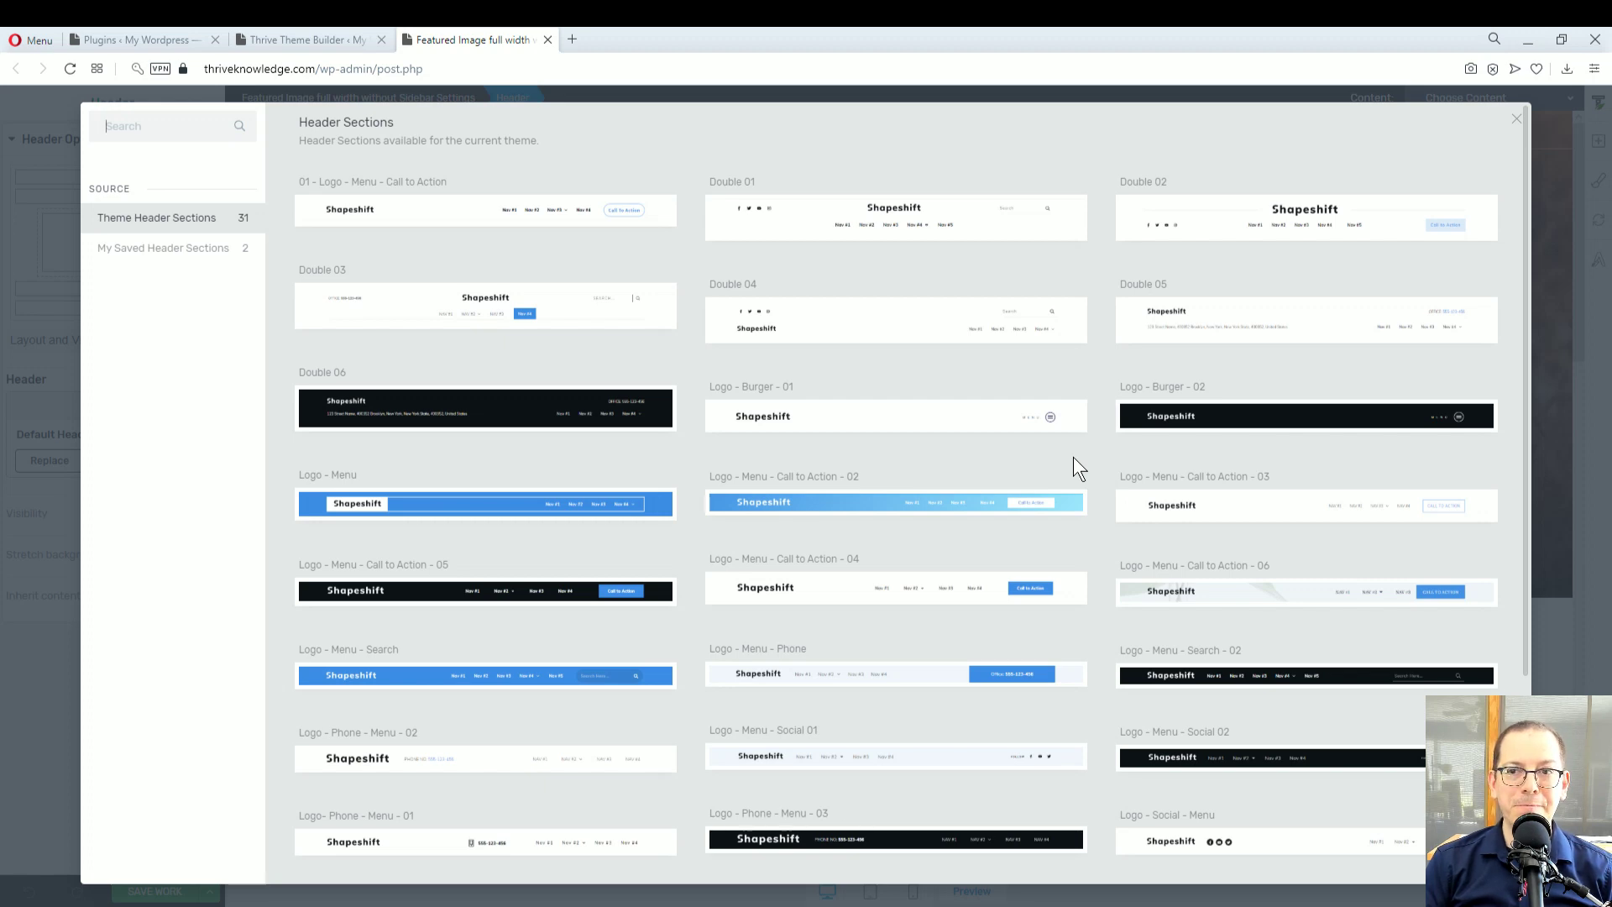
{"action": "left_click", "coordinate": [340, 680]}
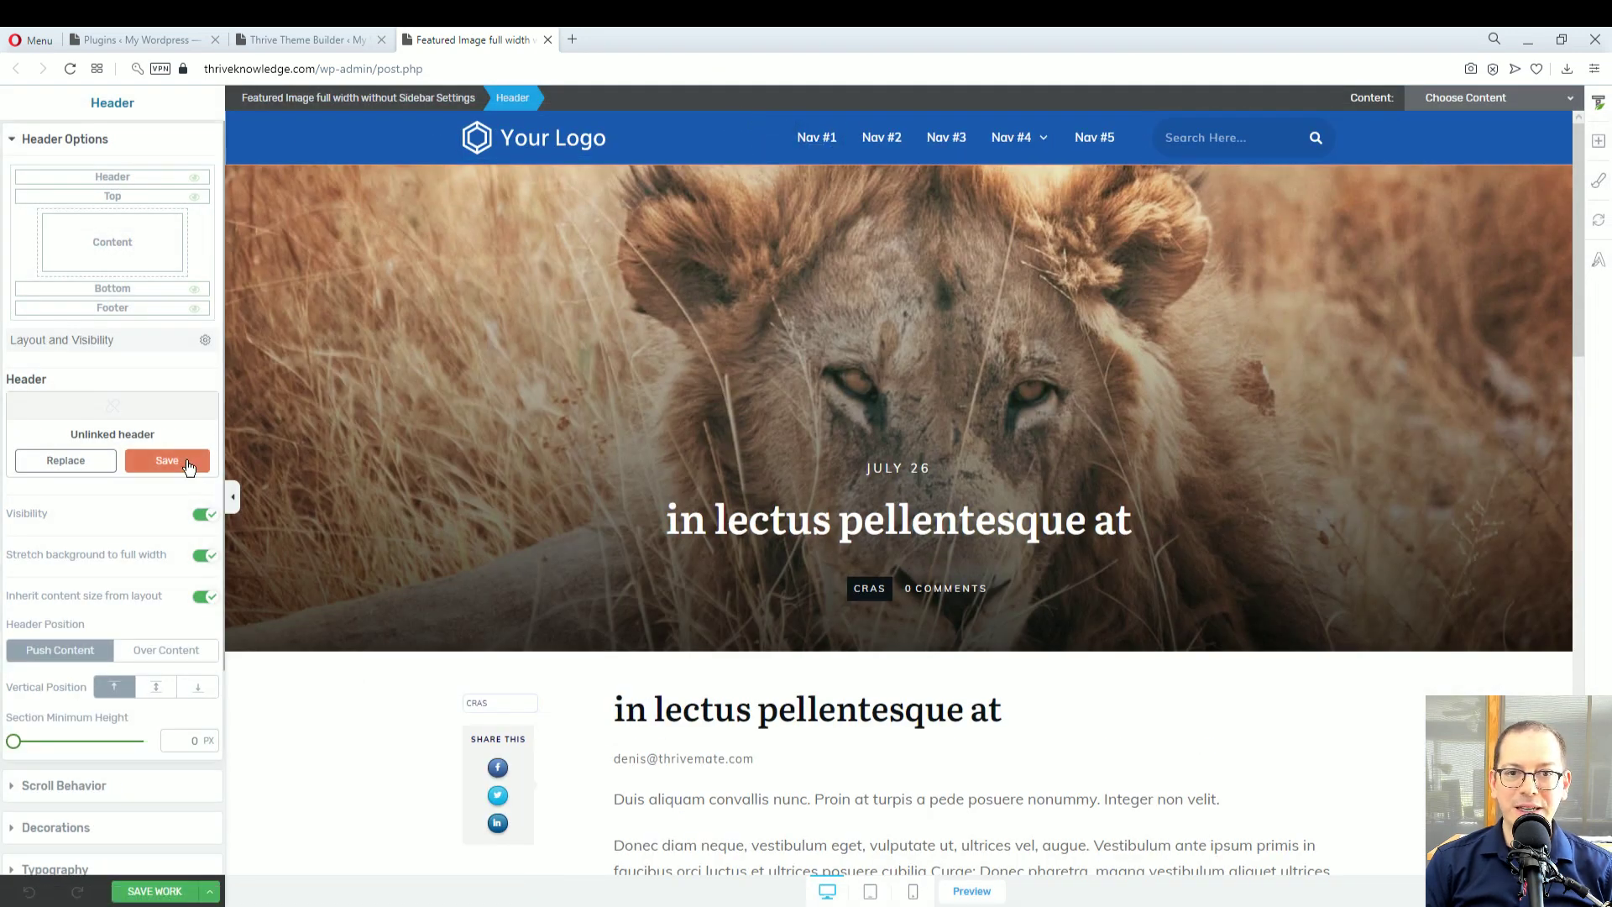
Save the unlinked header section to the library as "HE1 Custom Blog Post Header"
{"action": "left_click", "coordinate": [176, 461]}
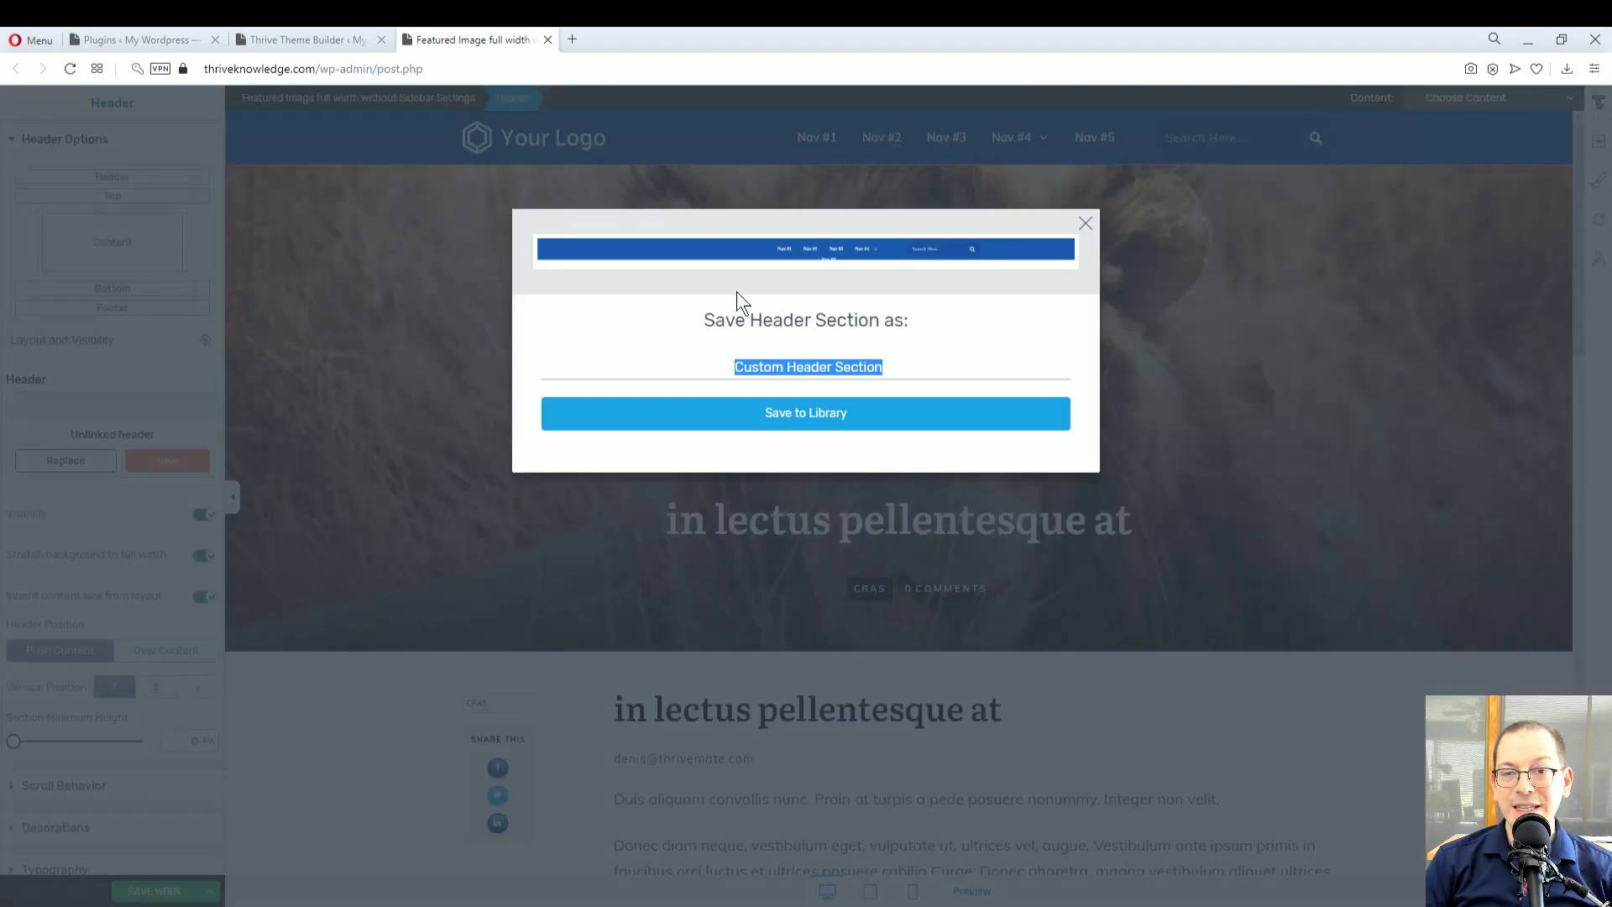
{"action": "left_click_drag", "start_coordinate": [890, 356], "coordinate": [596, 347]}
{"action": "type", "text": "Blog"}
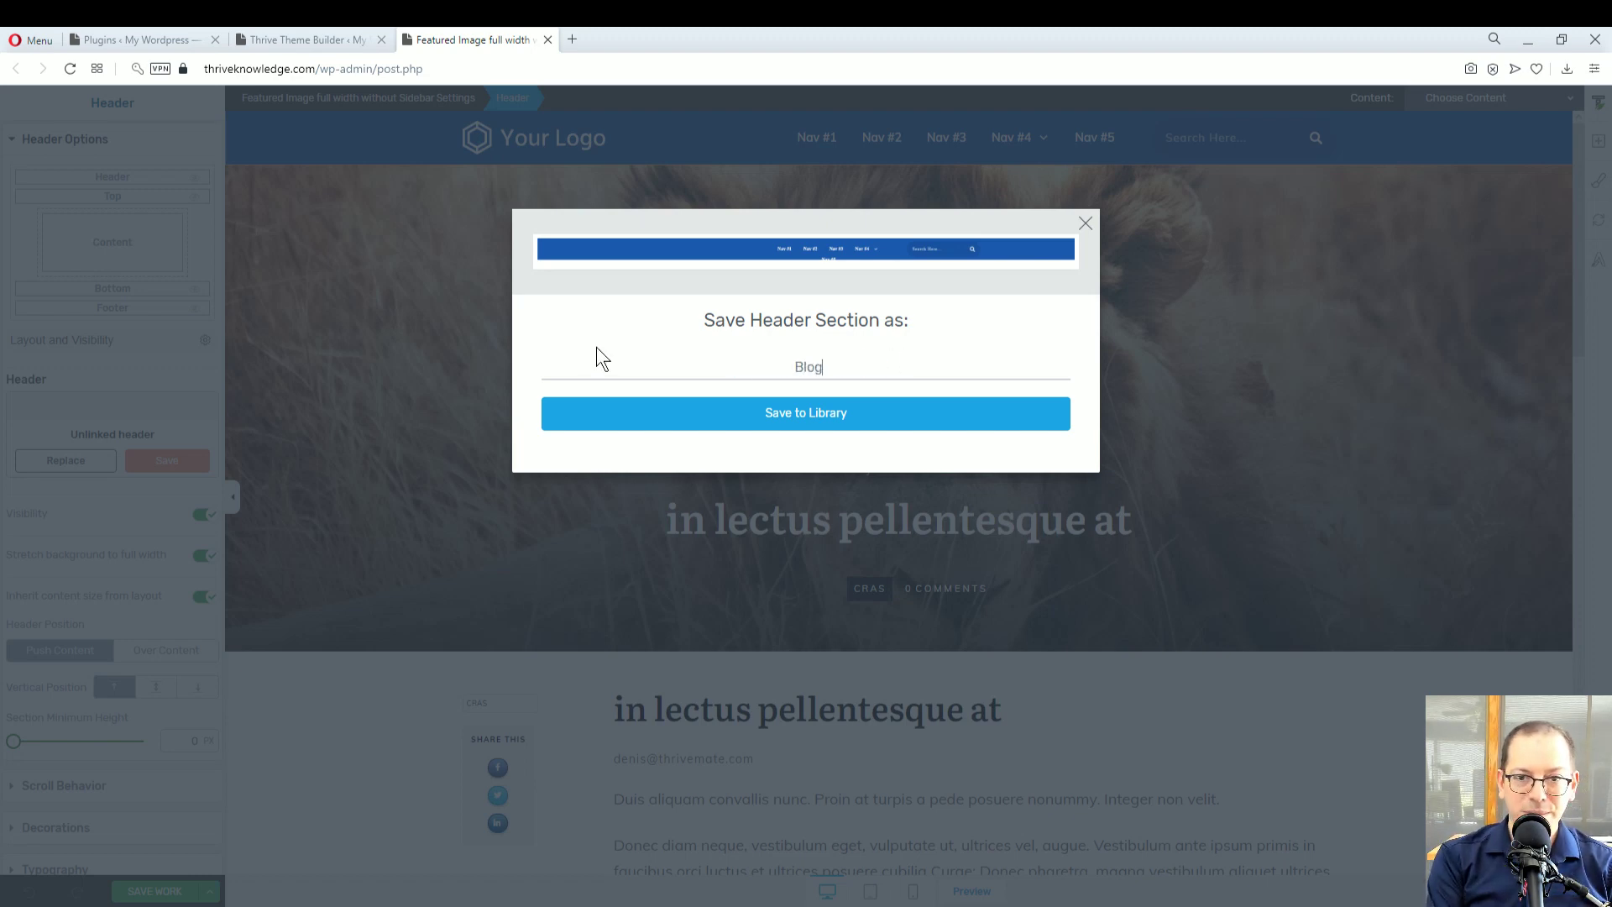
{"action": "type", "text": " Post Header"}
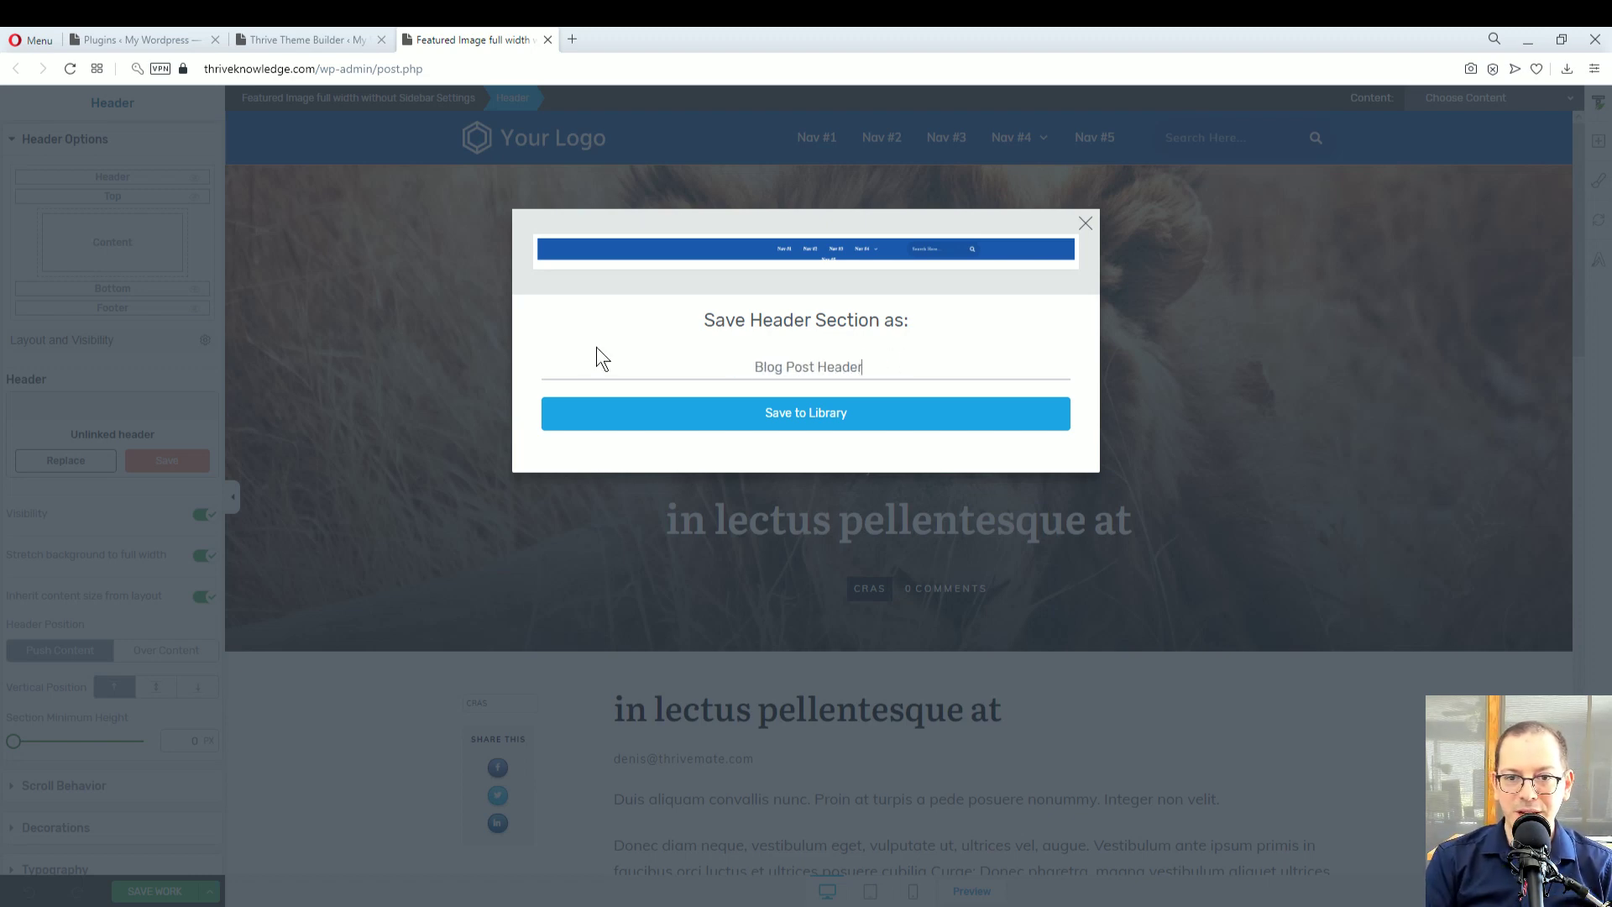
{"action": "key", "text": "Home"}
{"action": "type", "text": "Custom"}
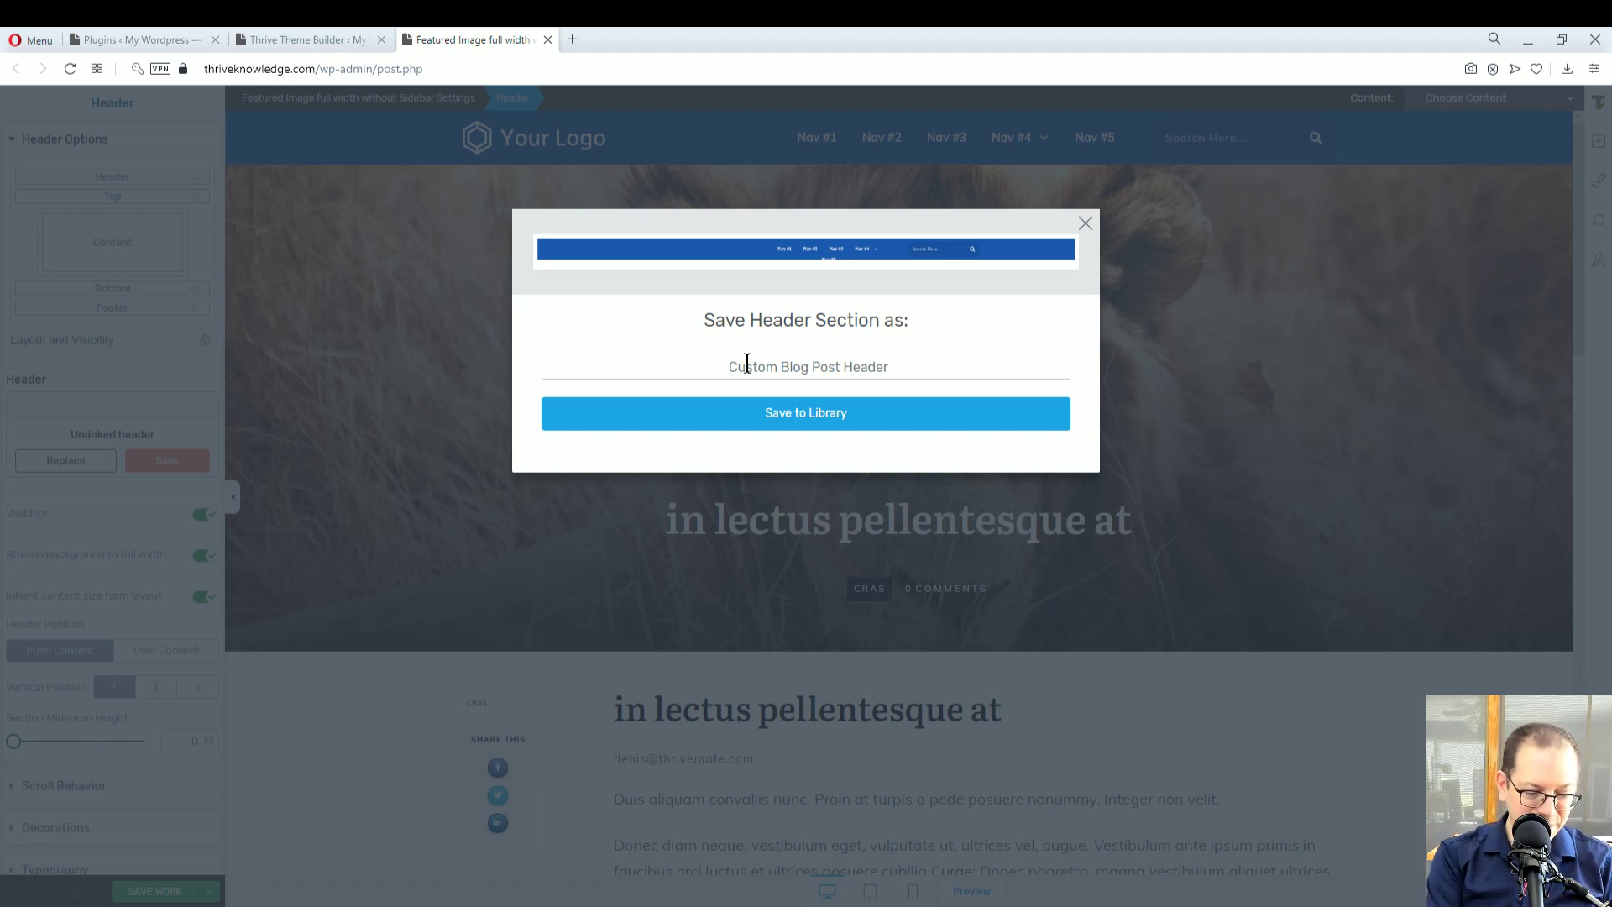
{"action": "type", "text": "HE 1"}
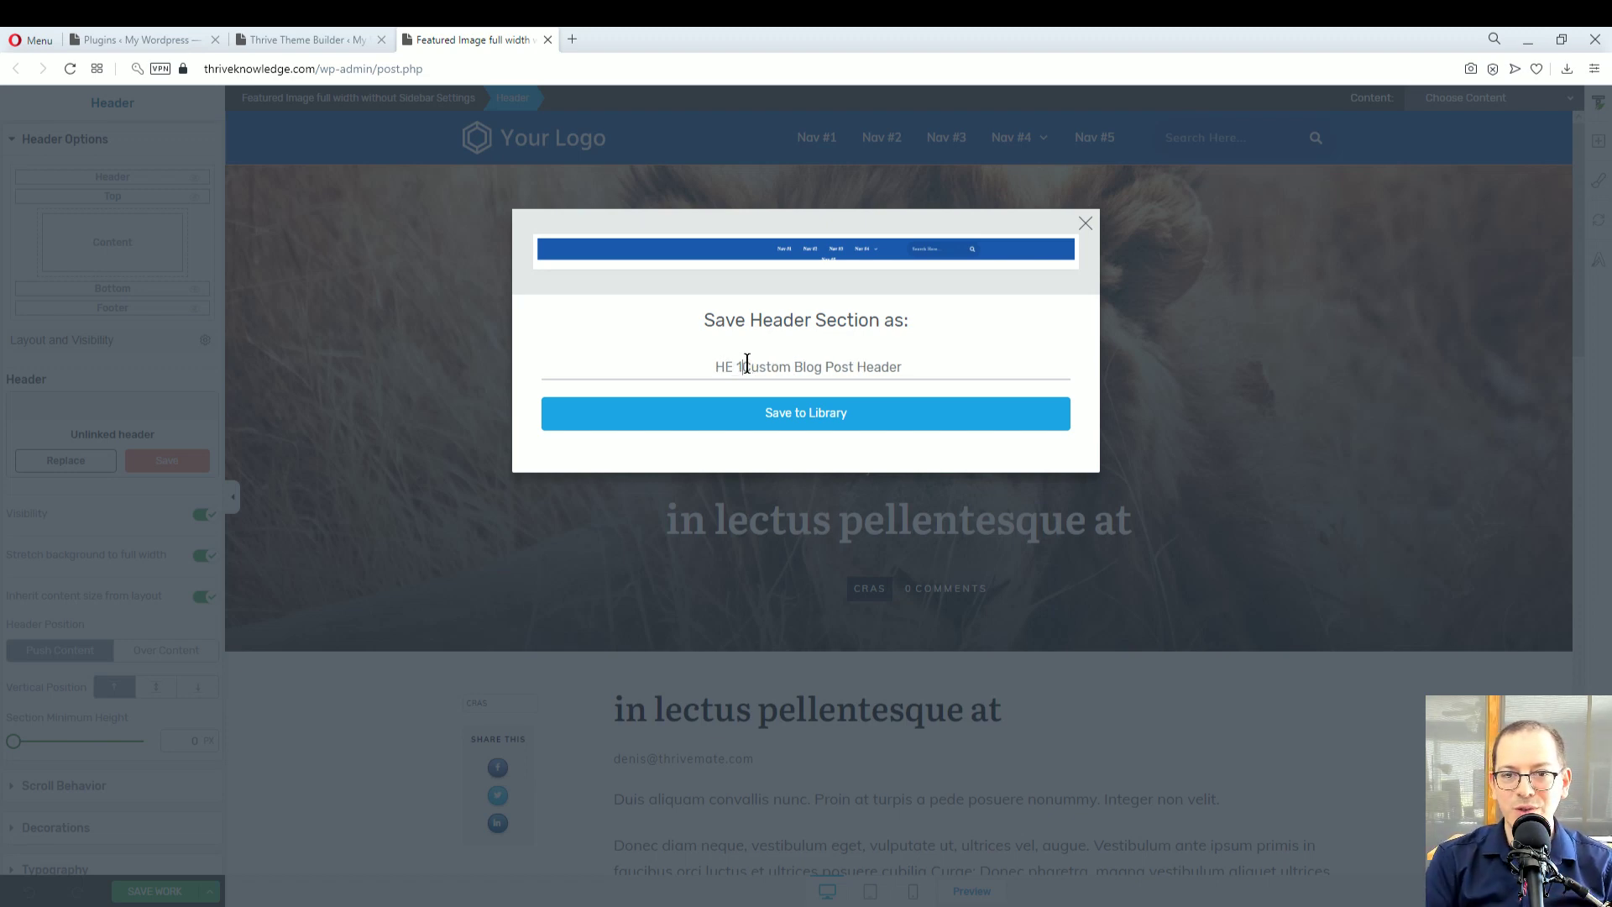
{"action": "left_click", "coordinate": [738, 367]}
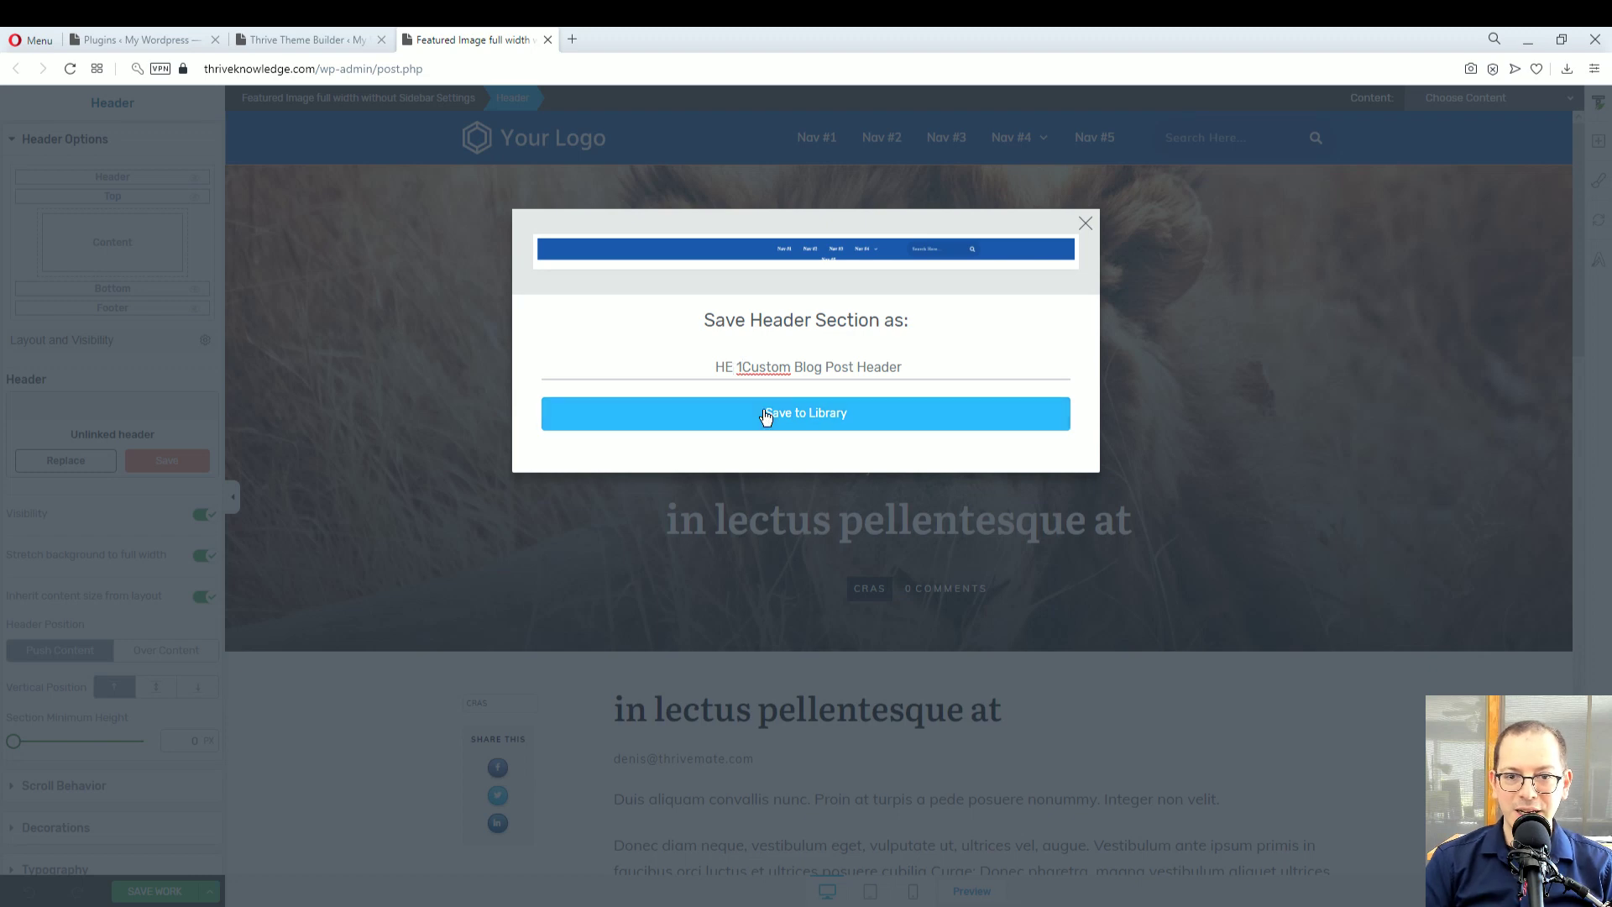
{"action": "key", "text": "BackSpace"}
{"action": "key", "text": "Right"}
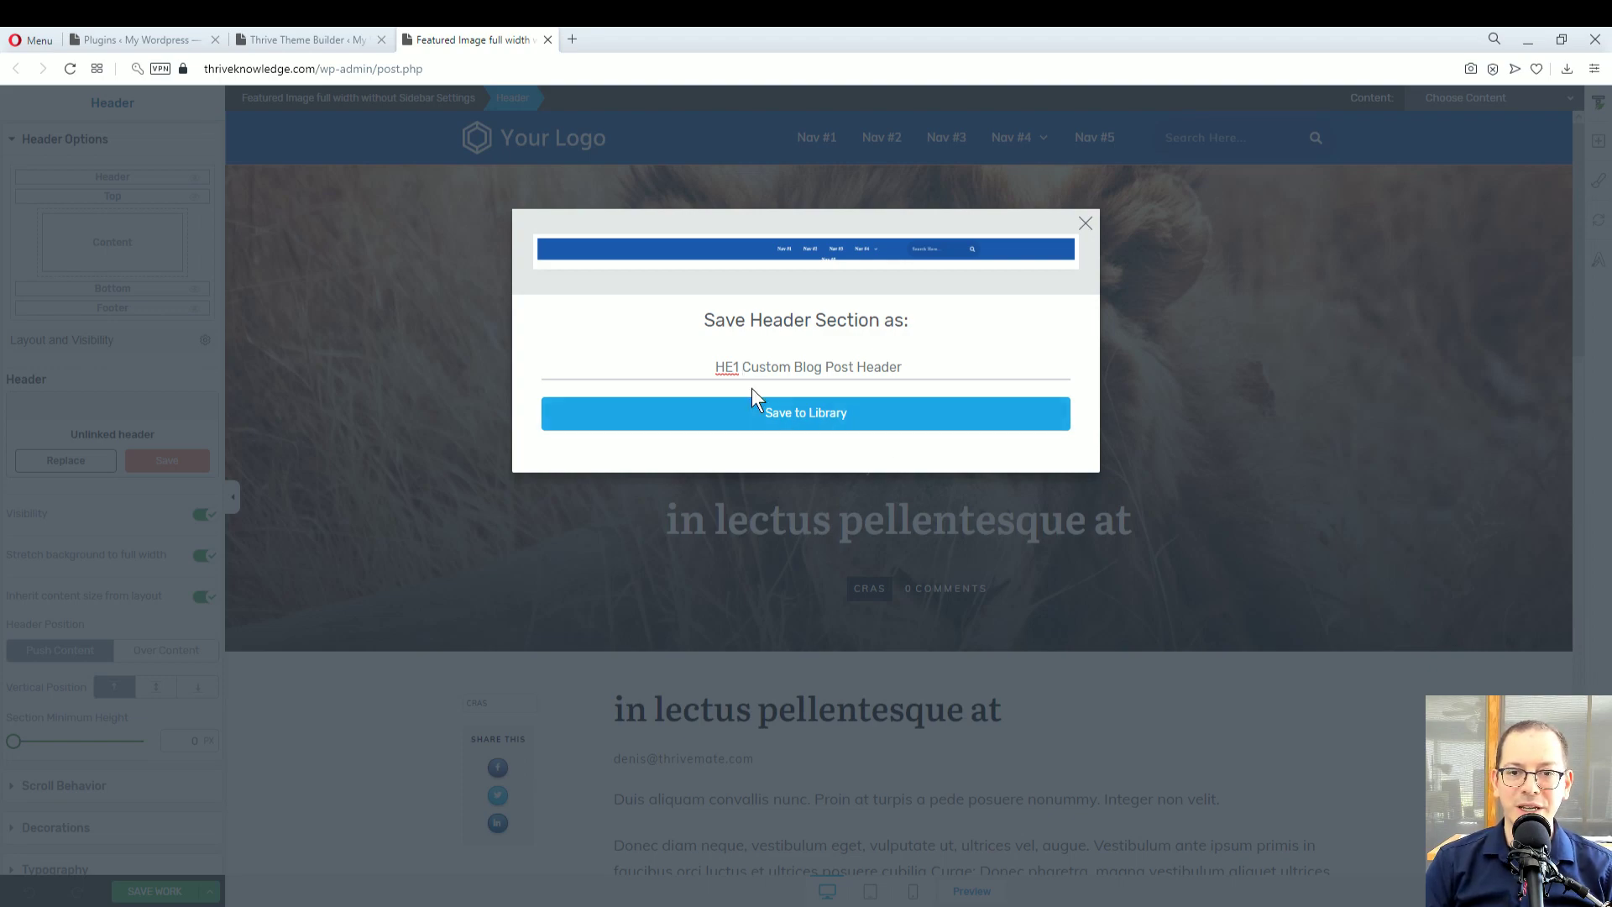
{"action": "left_click", "coordinate": [777, 422]}
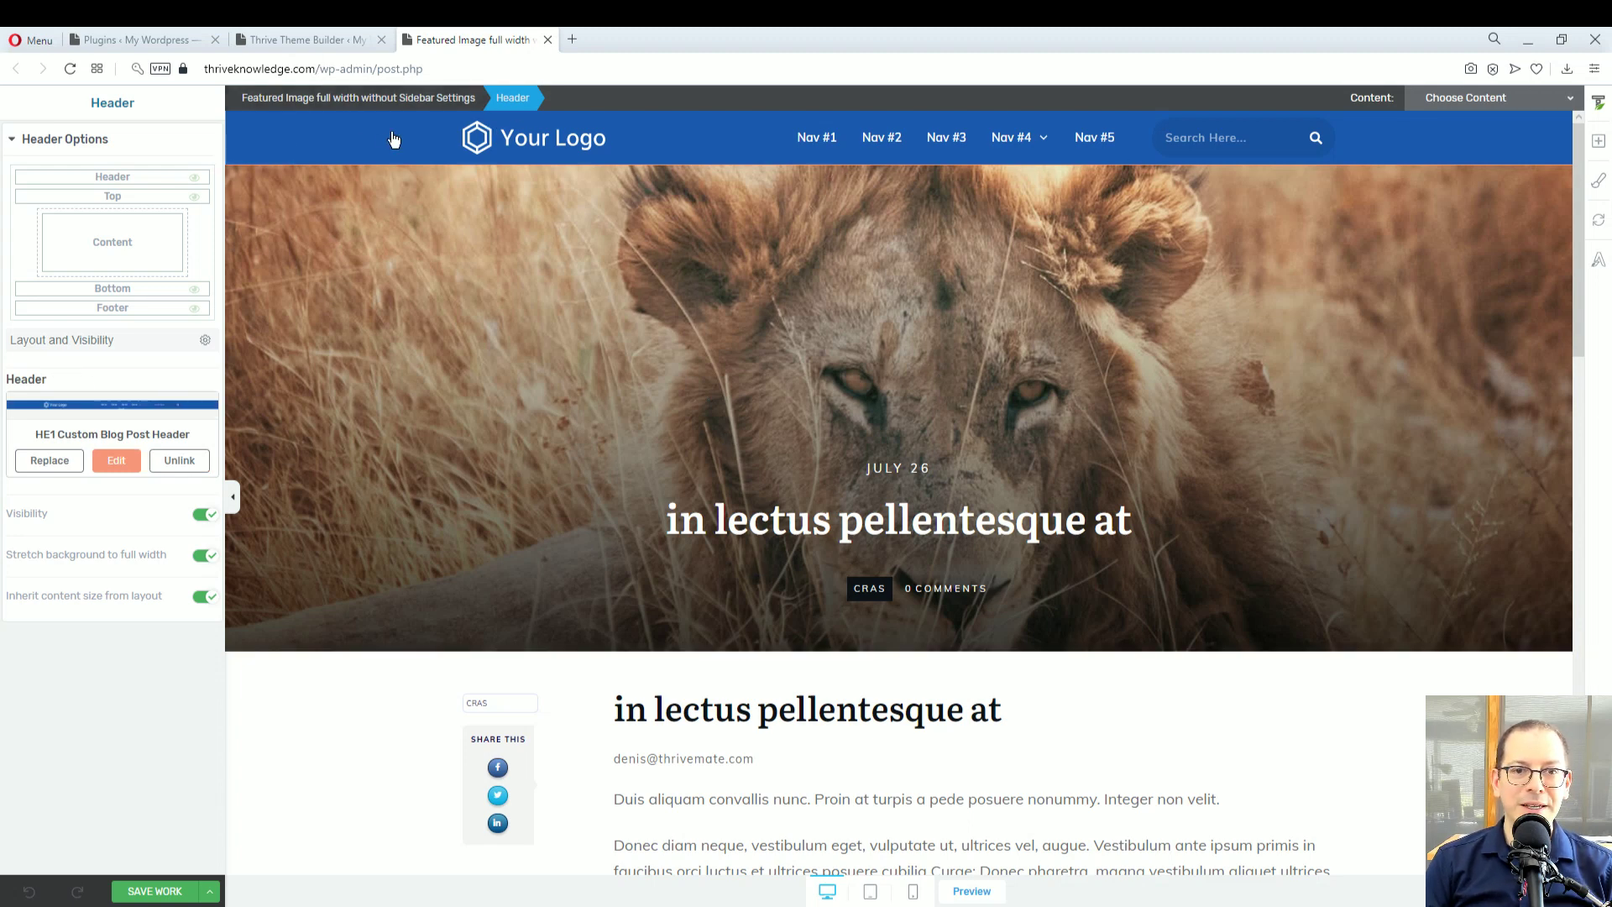
Open the Generated Homepage landing page for editing from the theme templates and select its header
{"action": "left_click", "coordinate": [325, 44]}
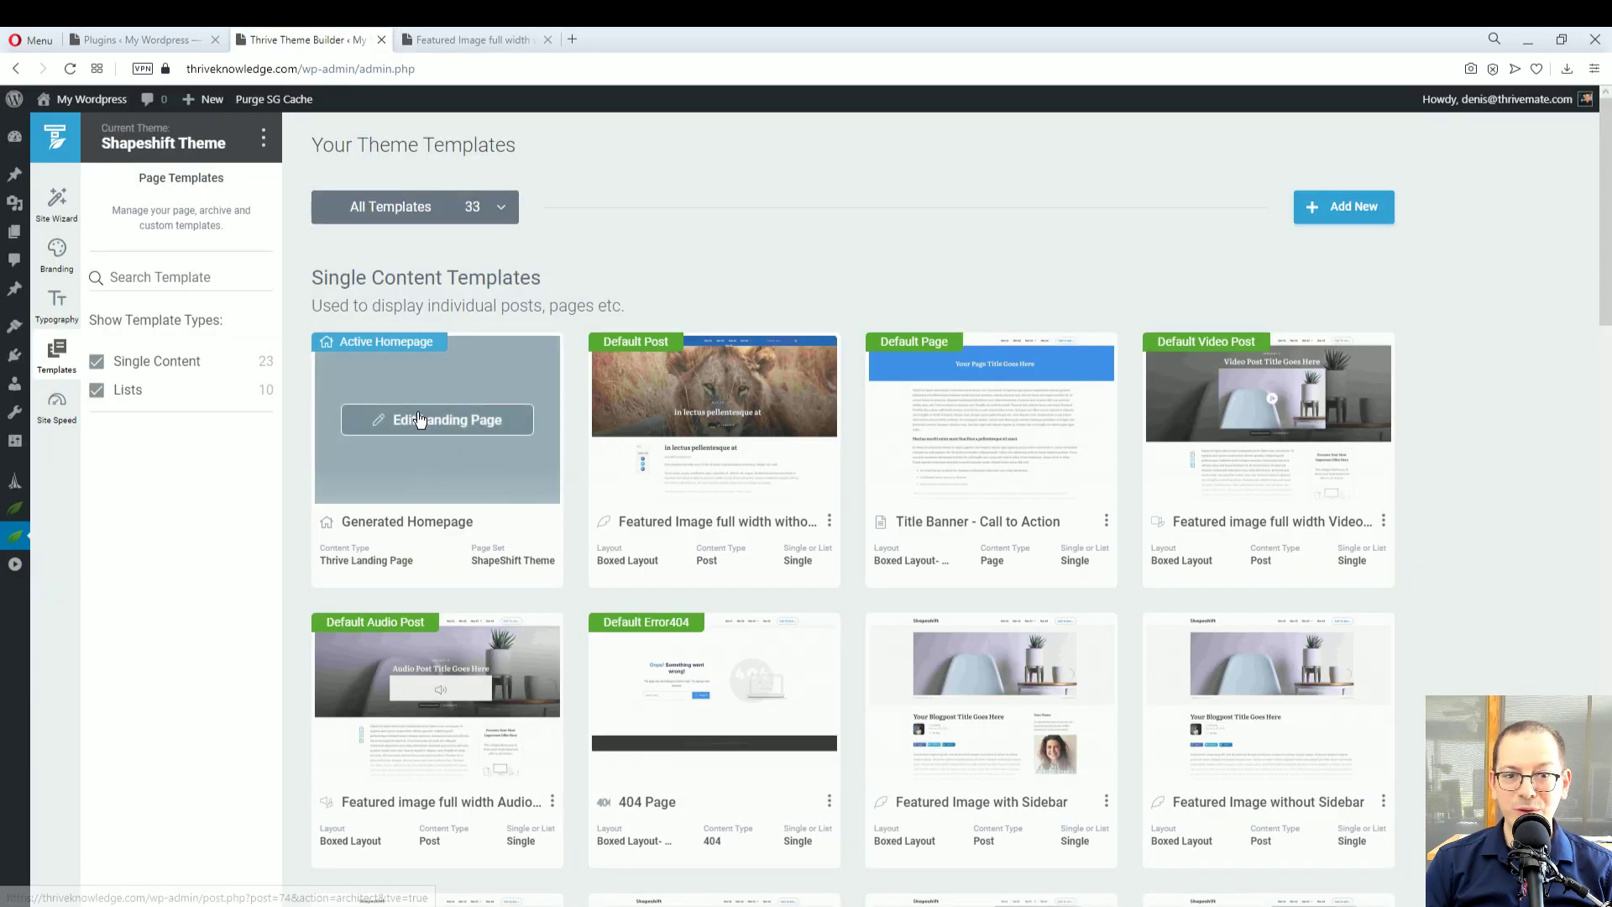
{"action": "left_click", "coordinate": [422, 417]}
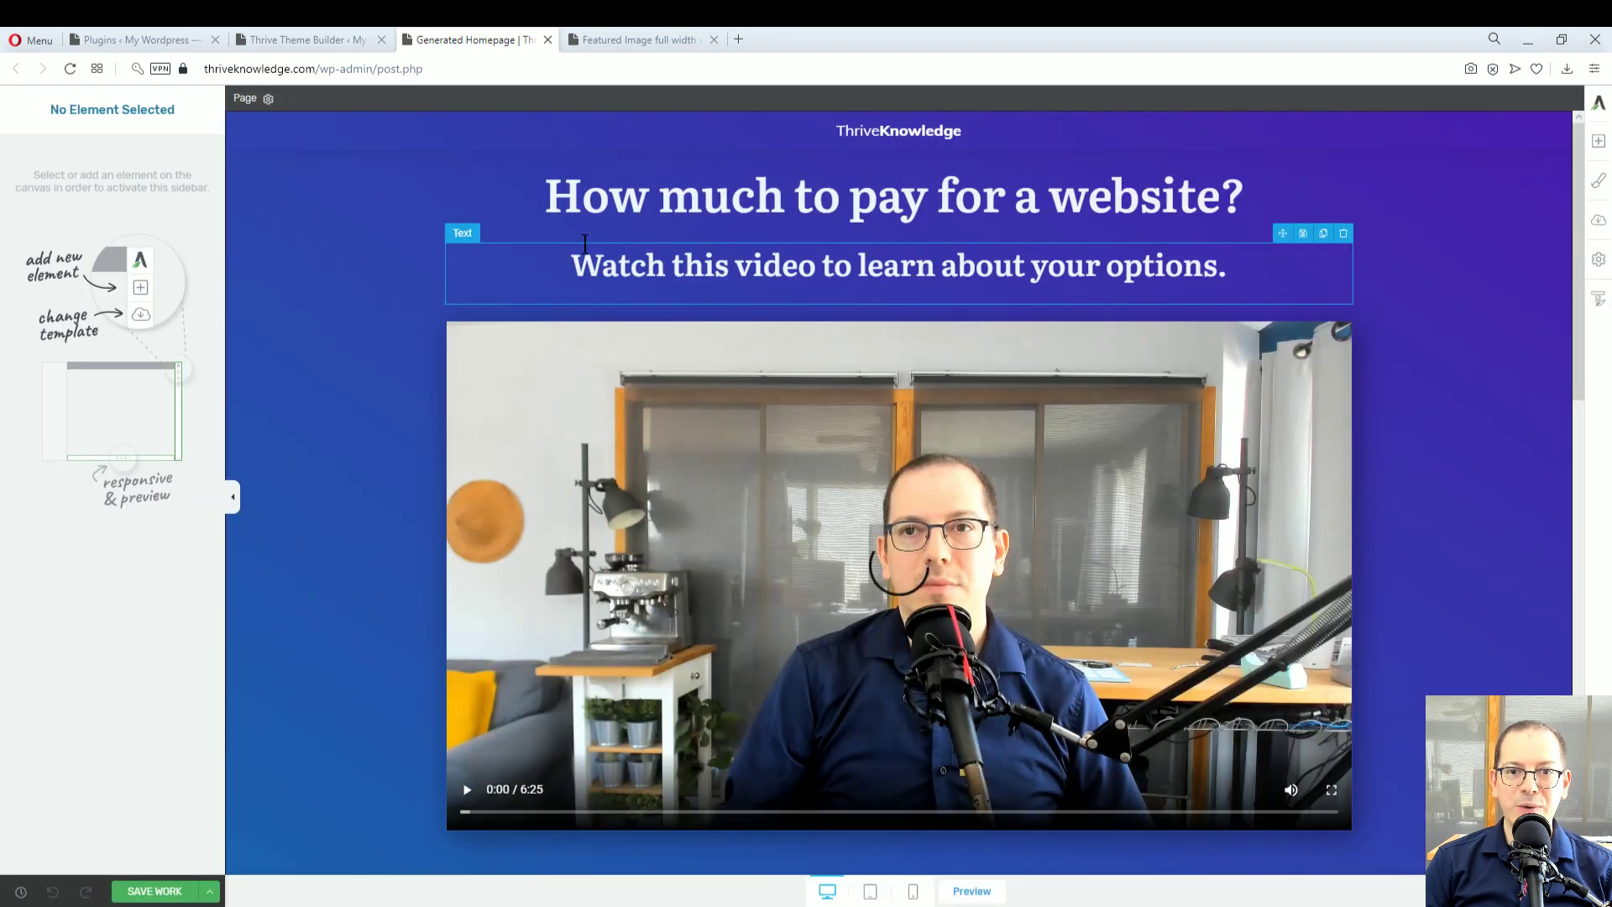
{"action": "left_click", "coordinate": [392, 137]}
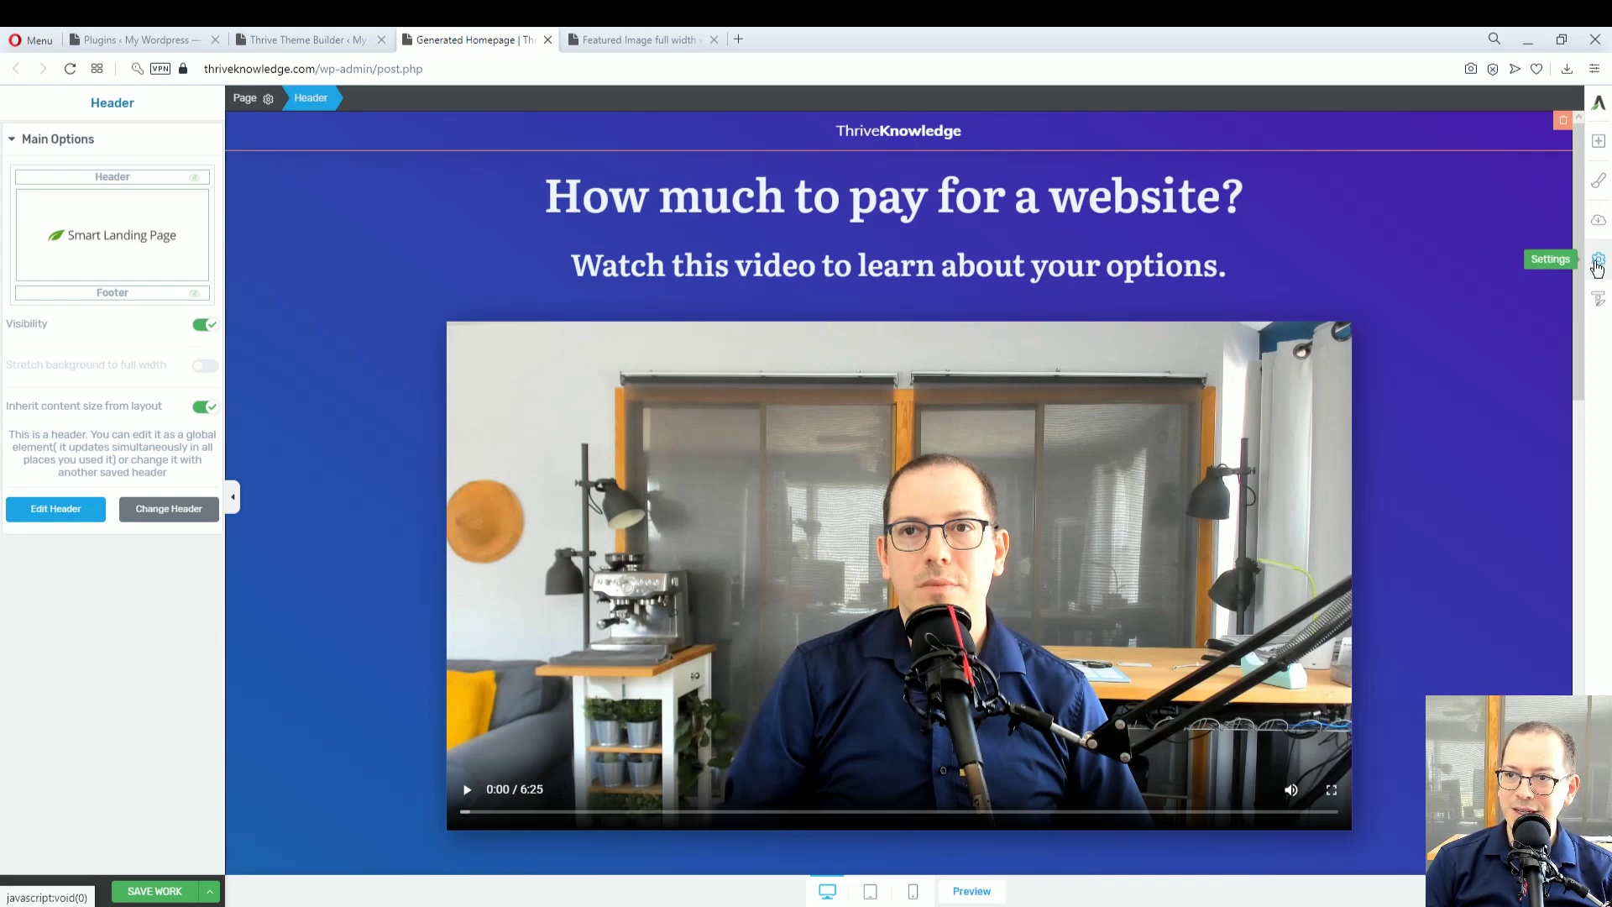
Look through the landing page's advanced and landing page settings, then show its global font, header and footer settings
{"action": "left_click", "coordinate": [1598, 265]}
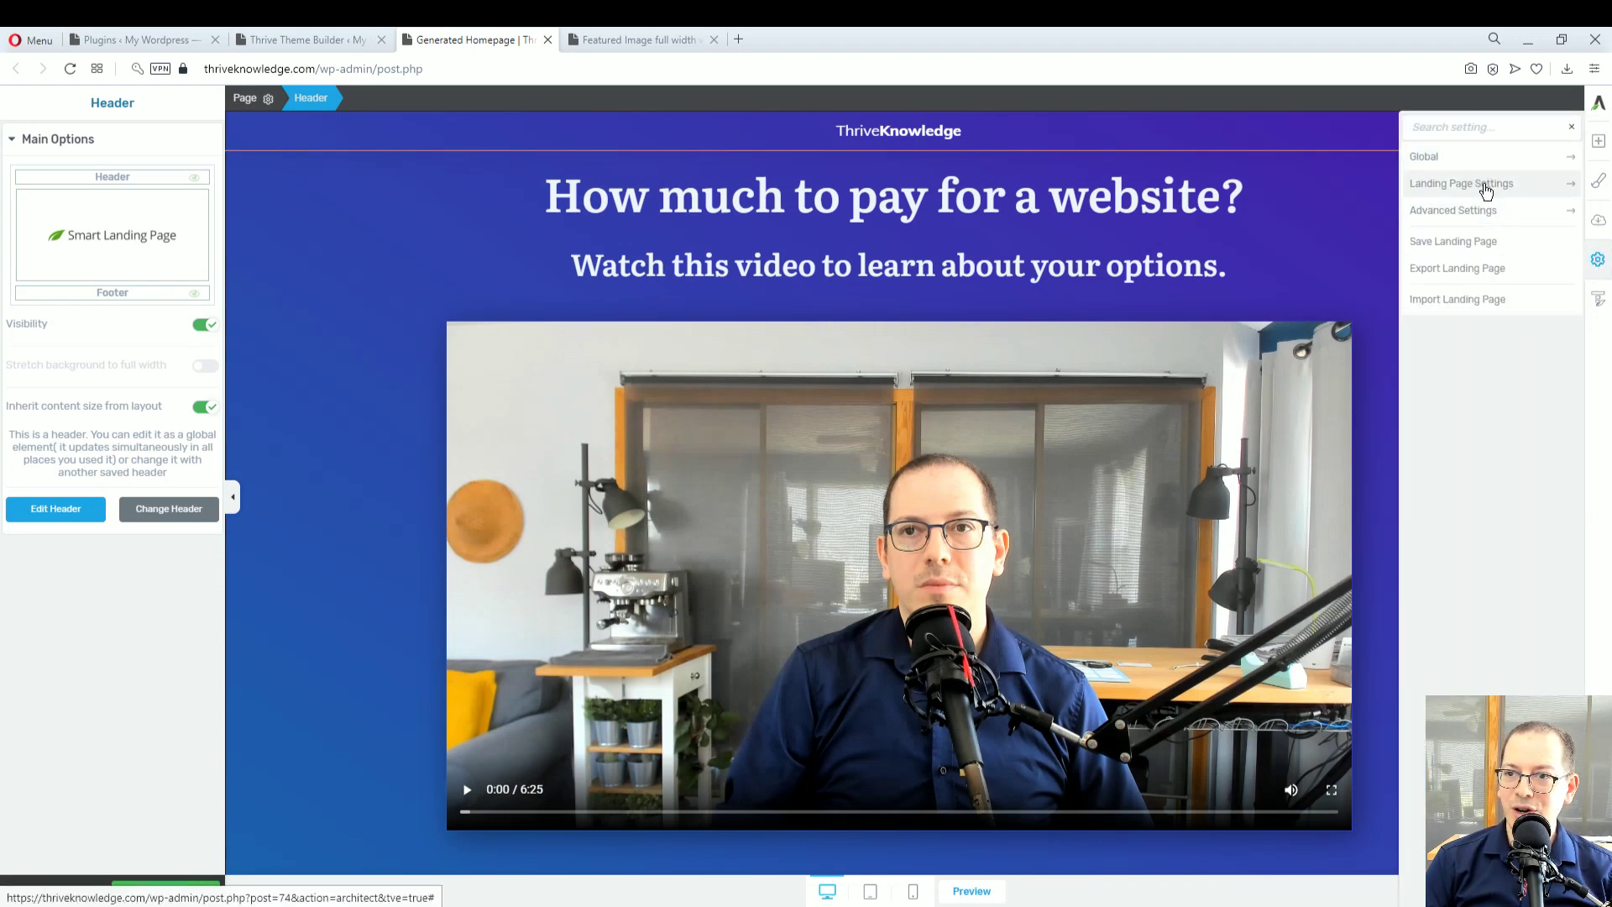
{"action": "left_click", "coordinate": [1486, 189]}
{"action": "left_click", "coordinate": [1412, 128]}
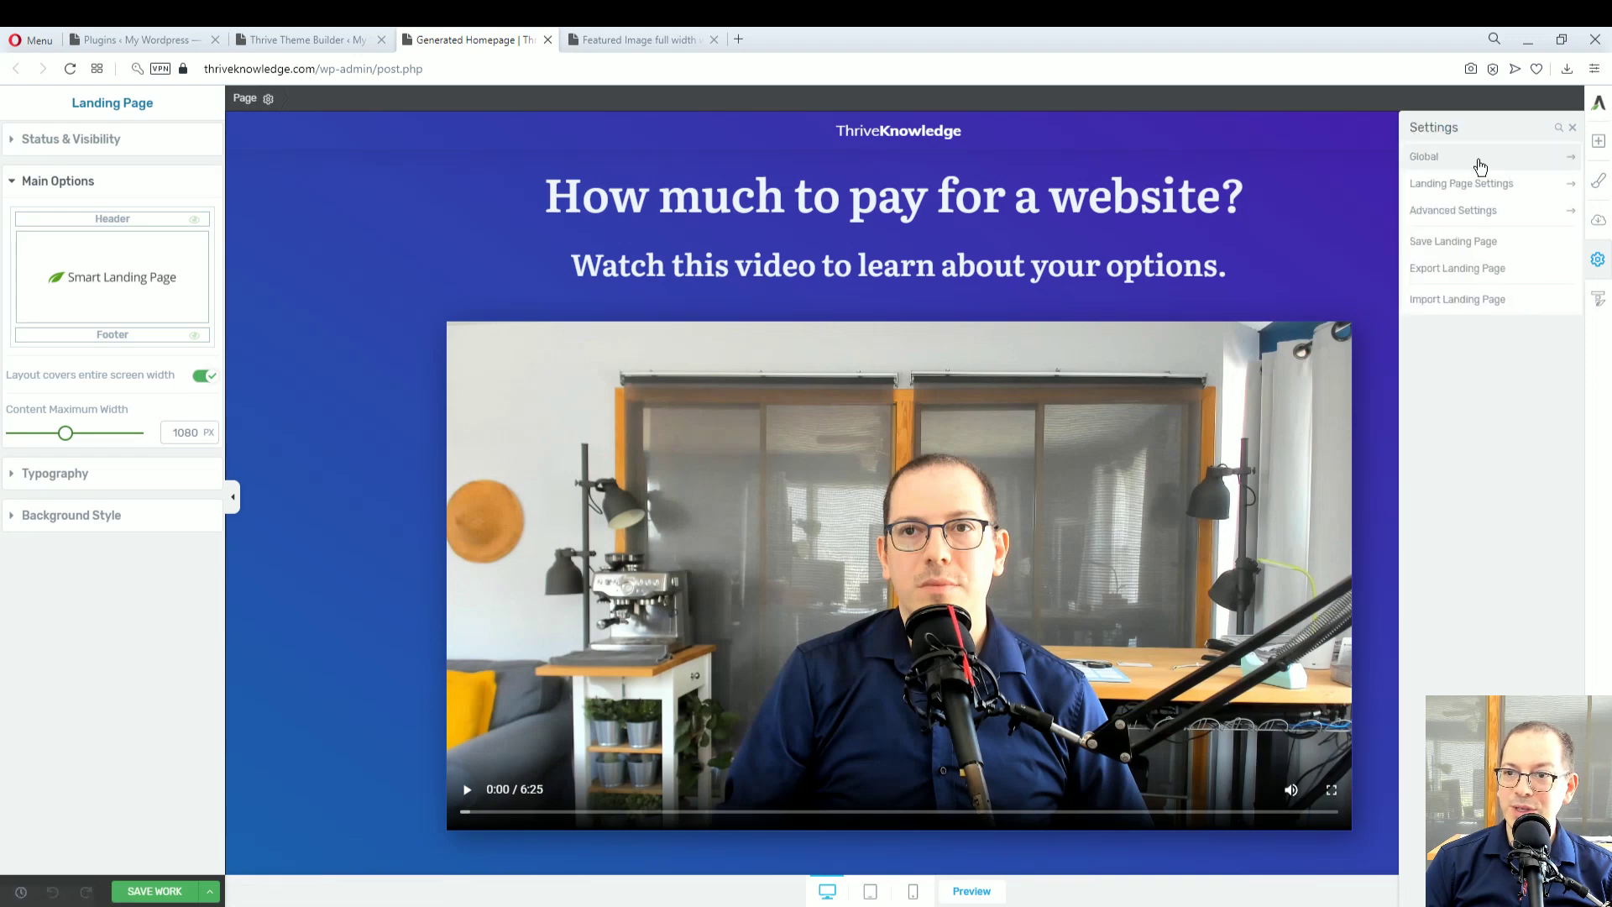
{"action": "left_click", "coordinate": [1503, 211]}
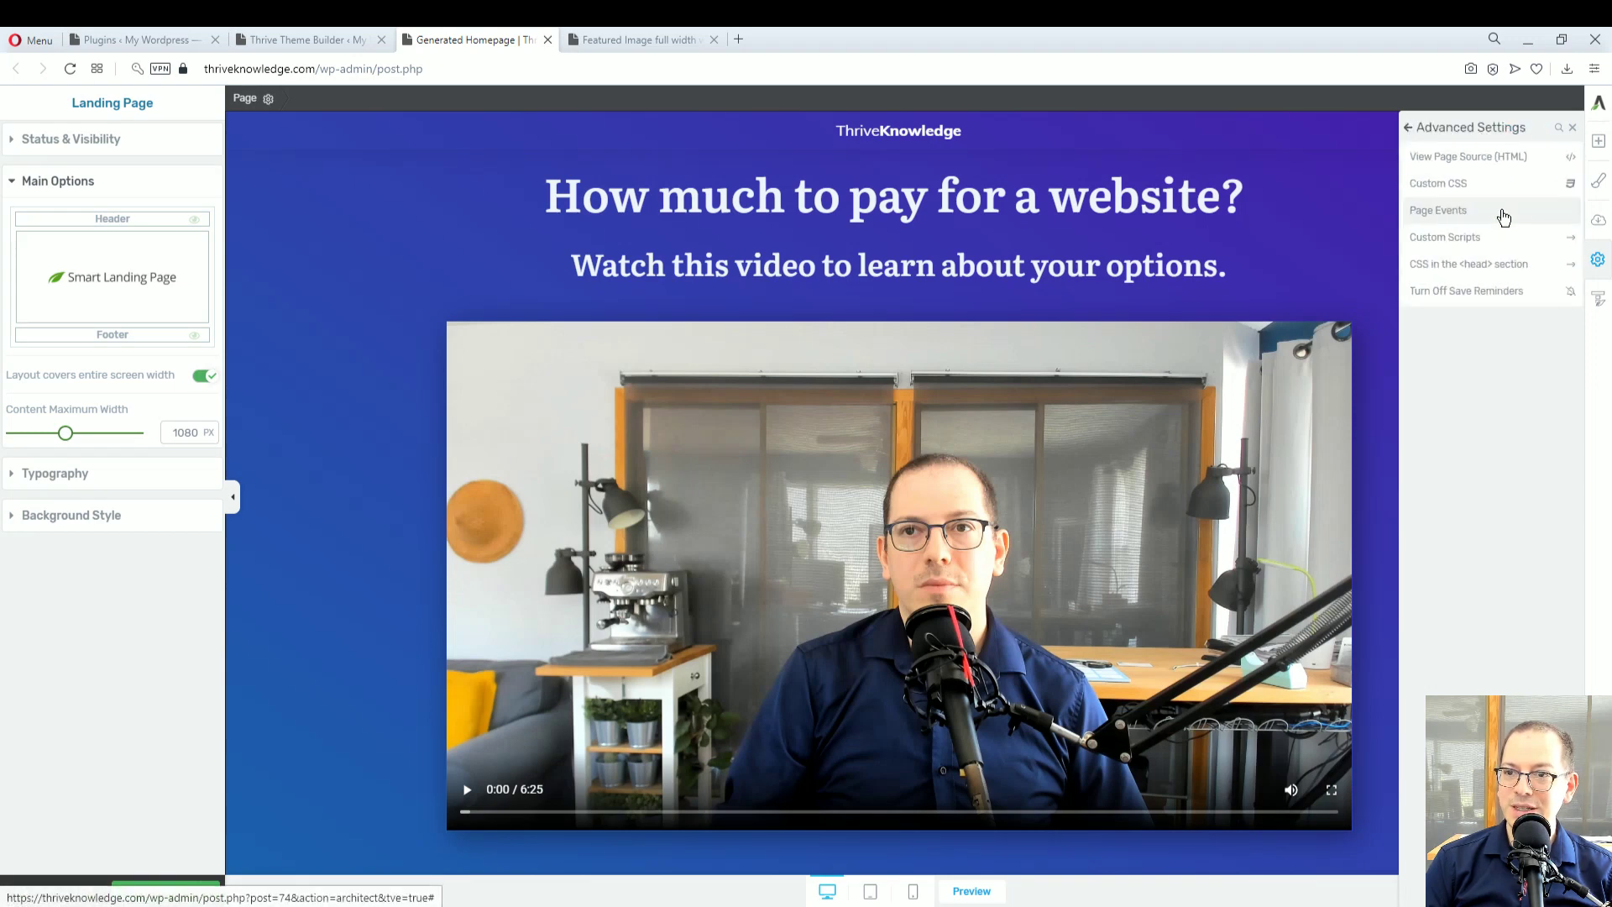
{"action": "left_click", "coordinate": [1409, 128]}
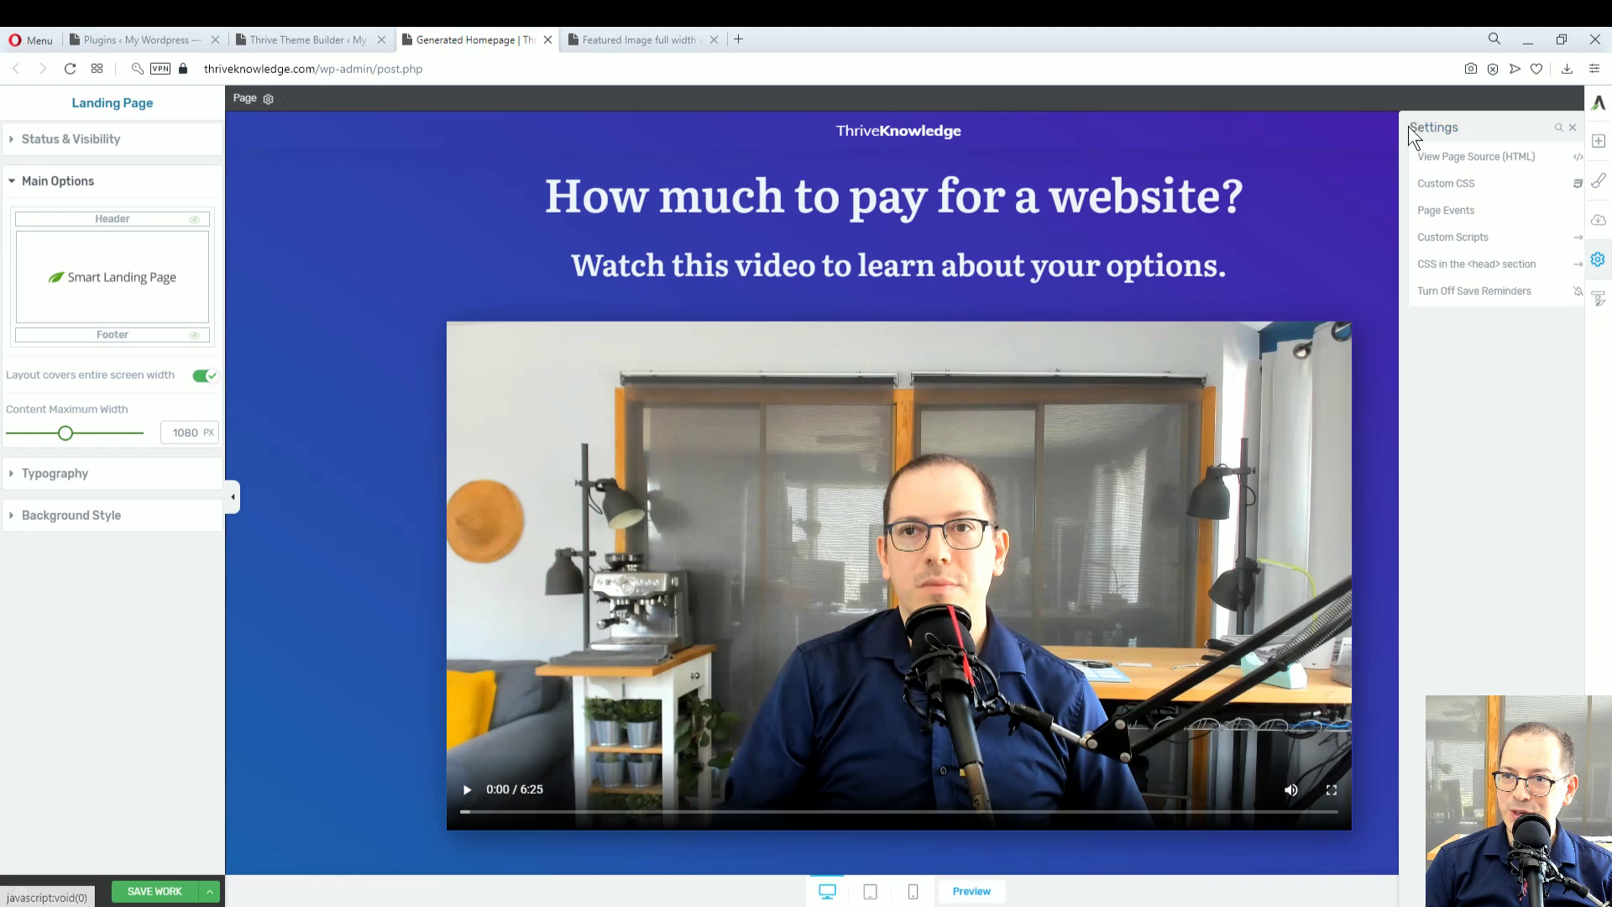
{"action": "left_click", "coordinate": [1480, 184]}
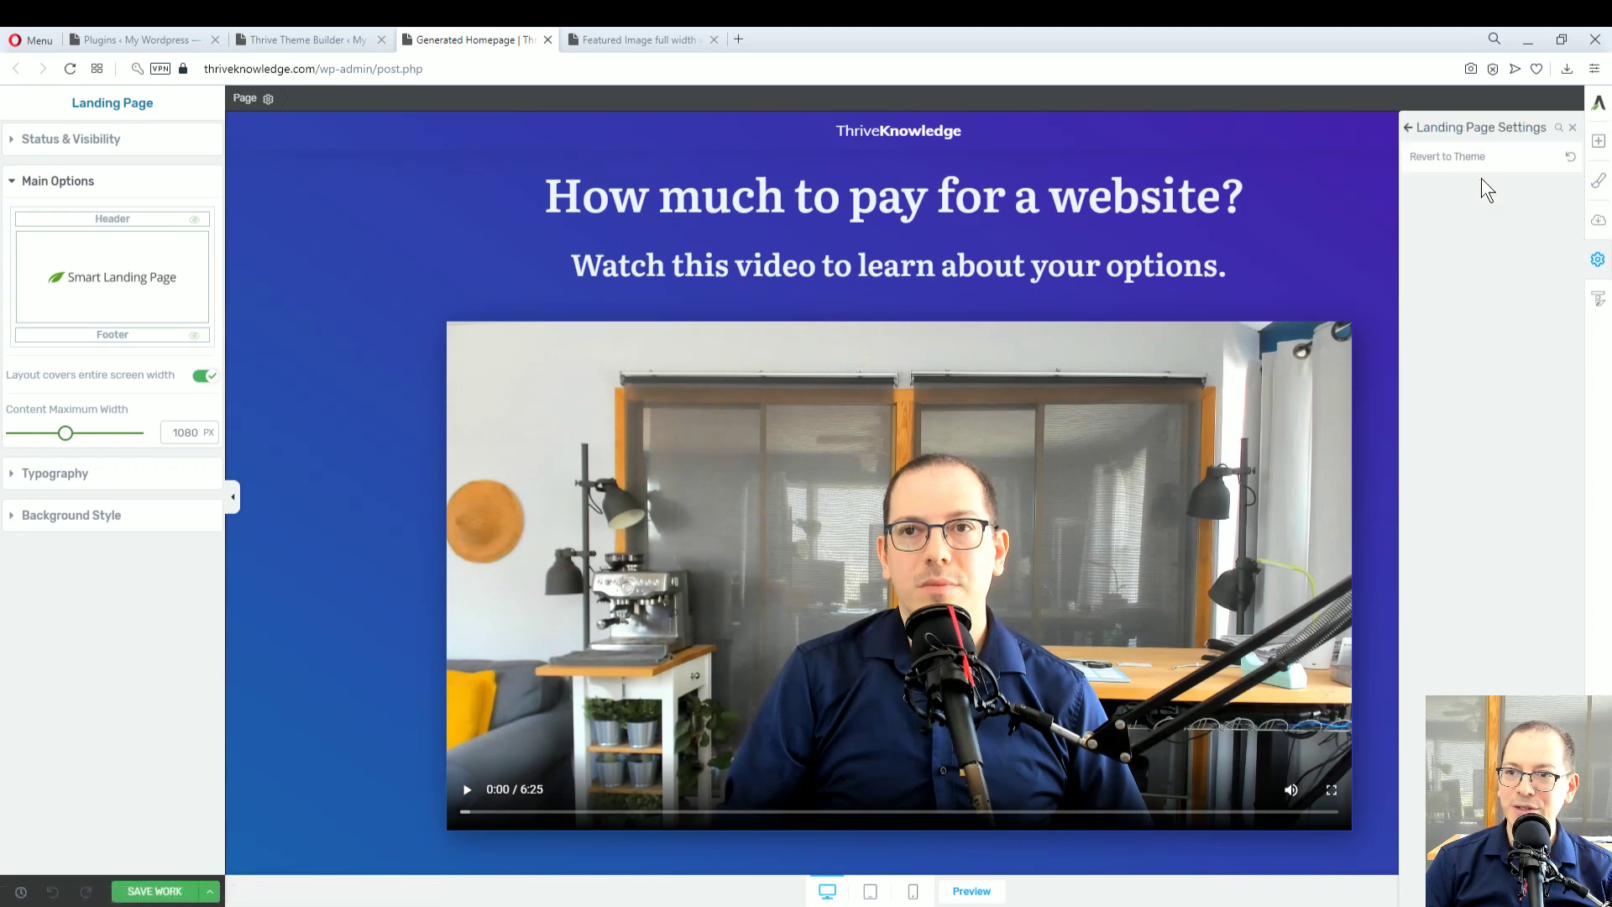
{"action": "left_click", "coordinate": [1409, 127]}
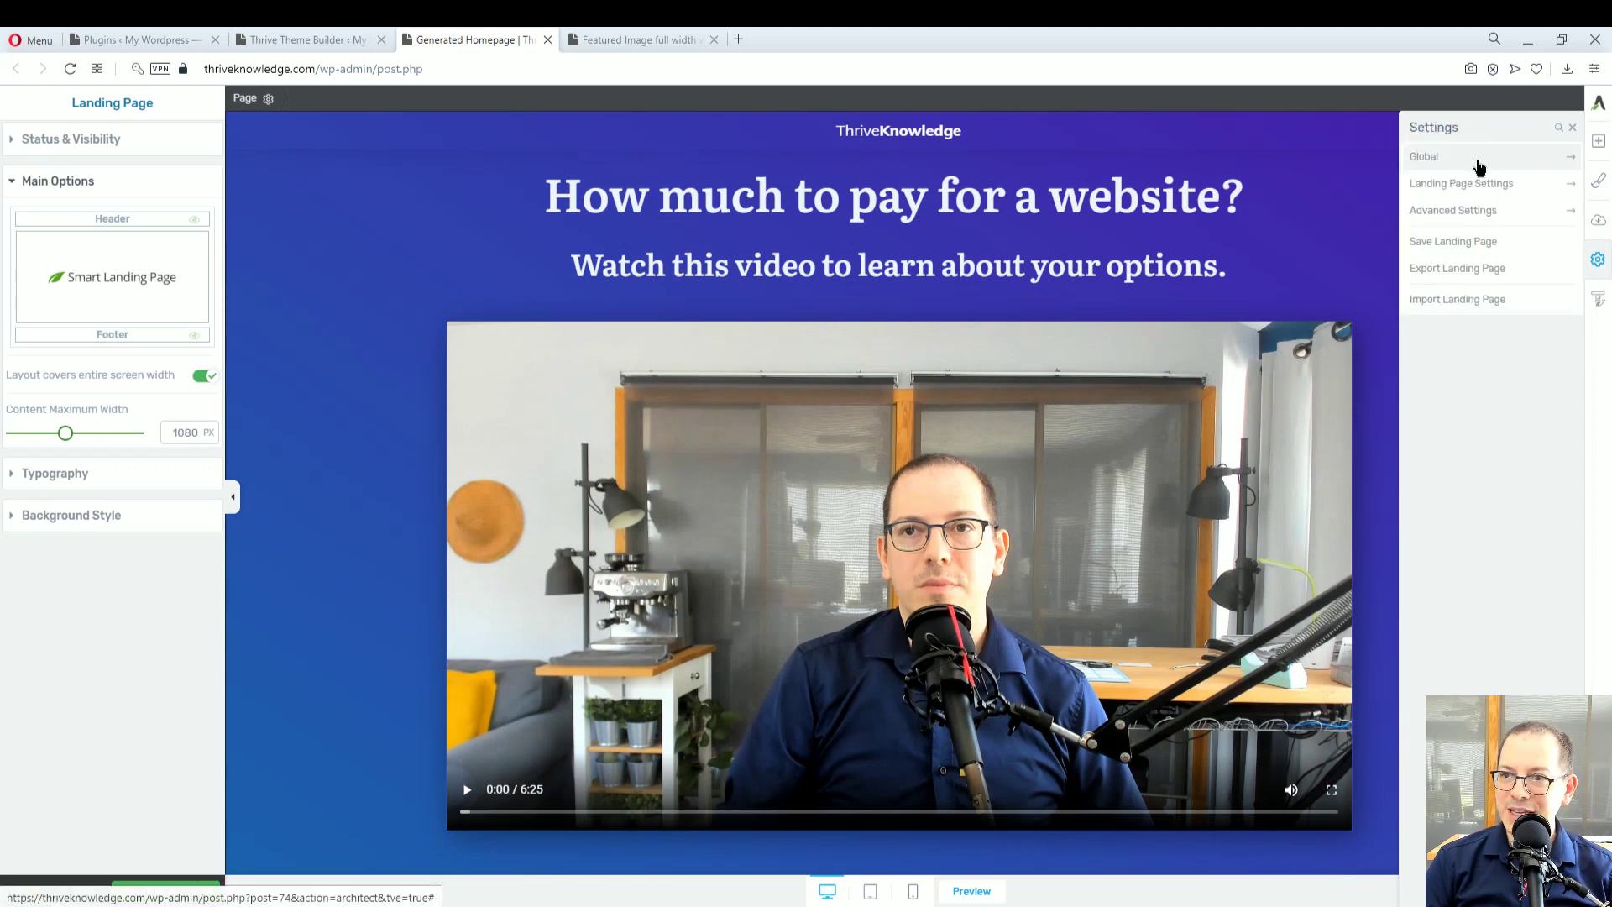
{"action": "left_click", "coordinate": [1475, 159]}
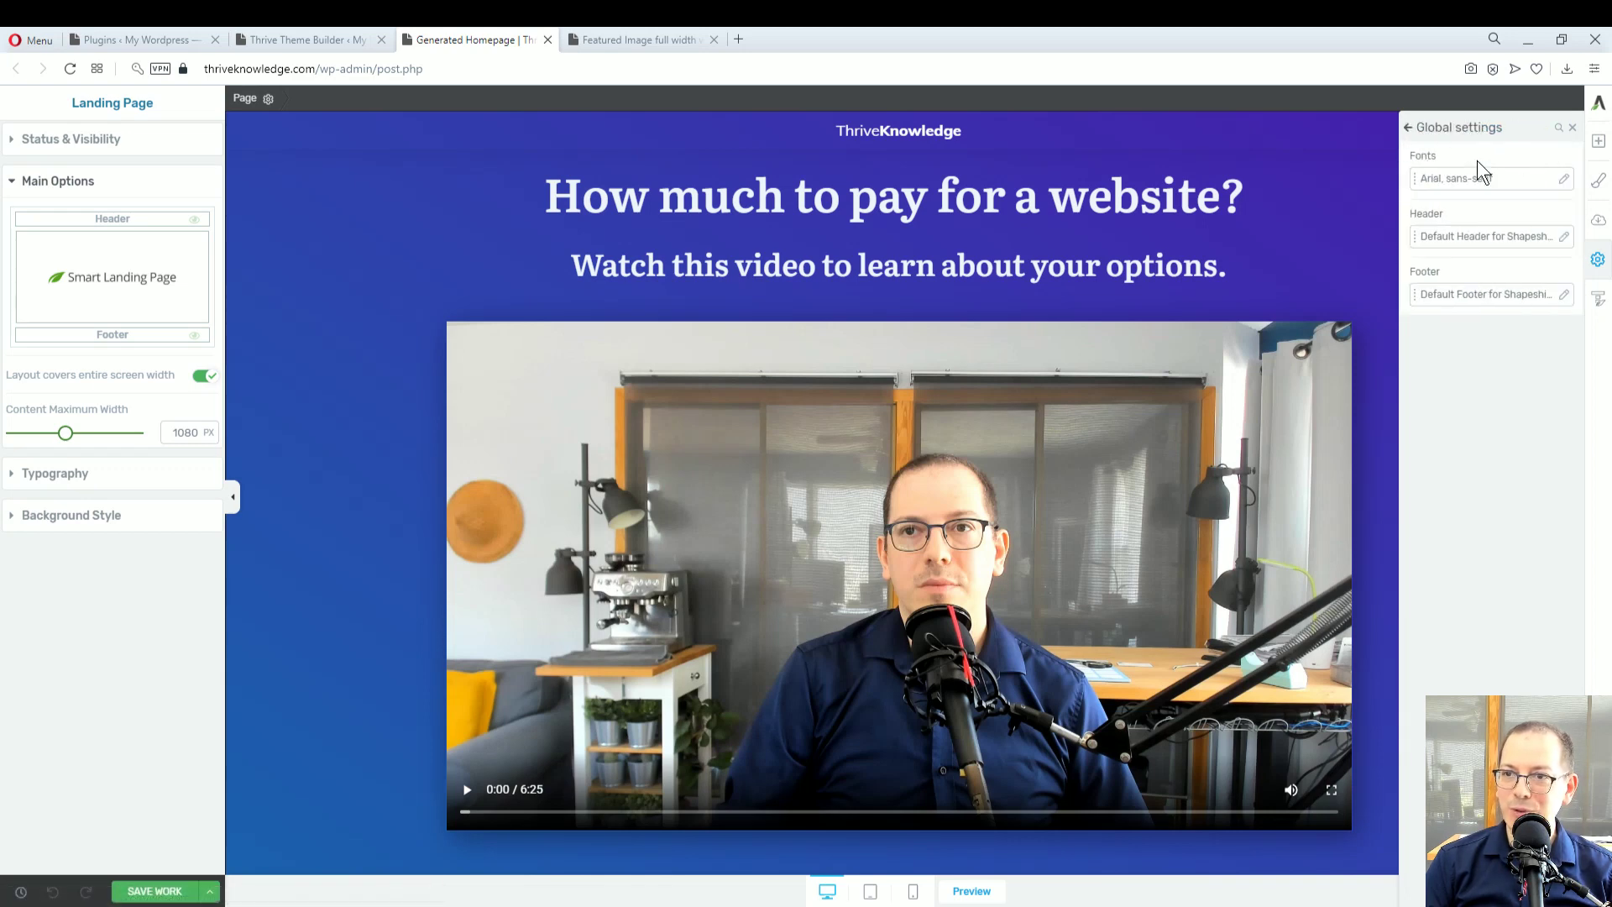
Review the saved headers and the new header templates available for the landing page, leaving its header selection as is
{"action": "left_click", "coordinate": [1497, 239]}
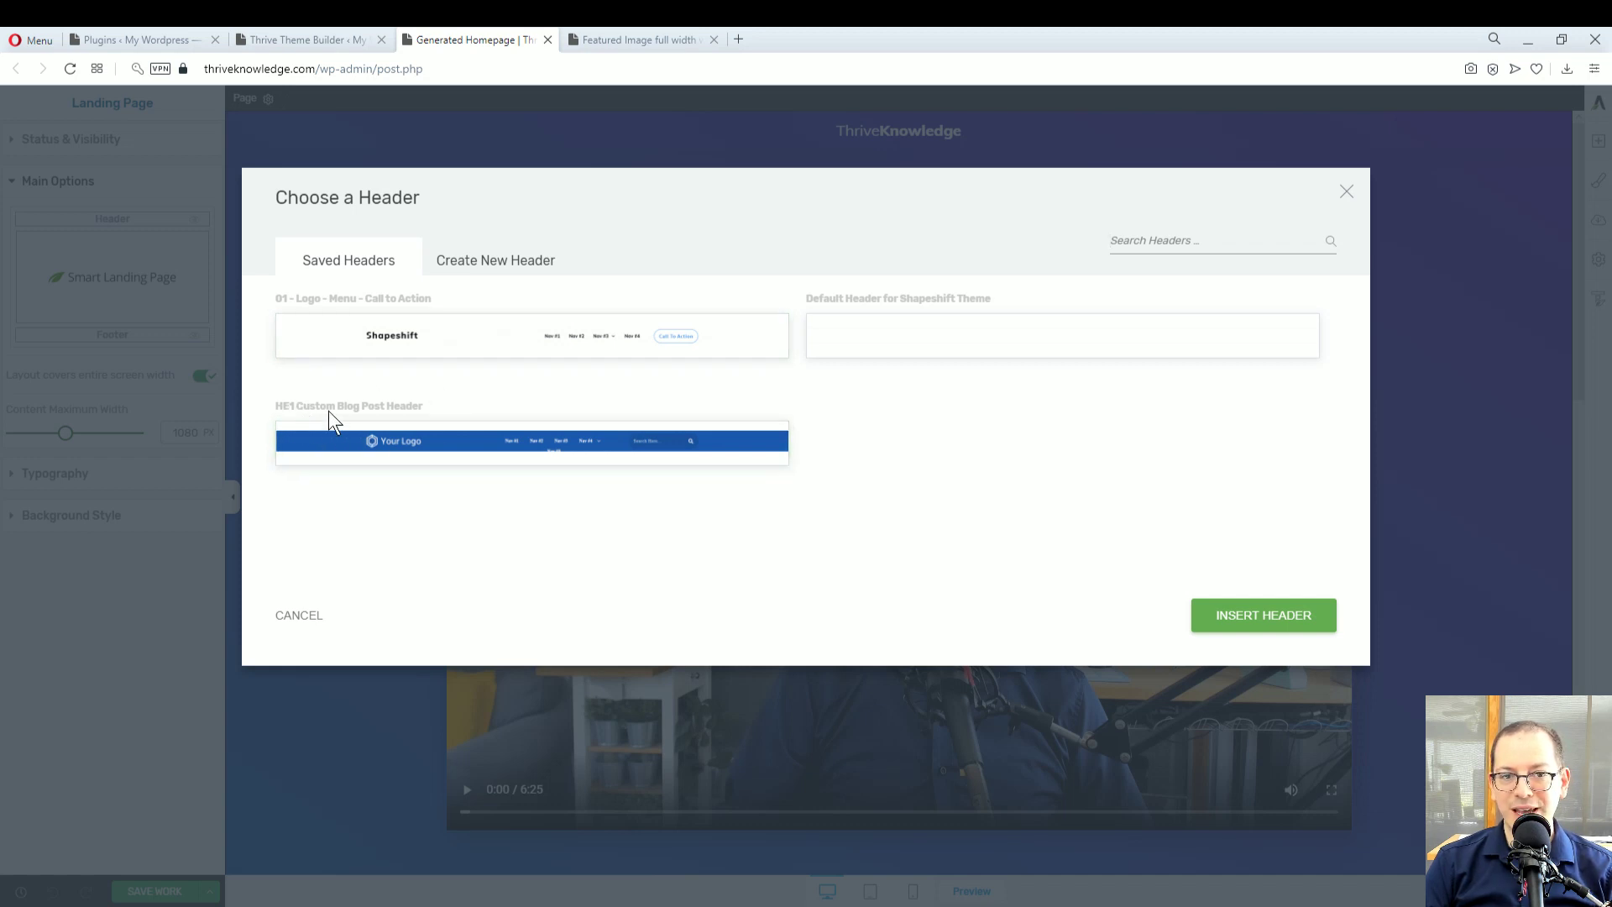
{"action": "left_click", "coordinate": [486, 272]}
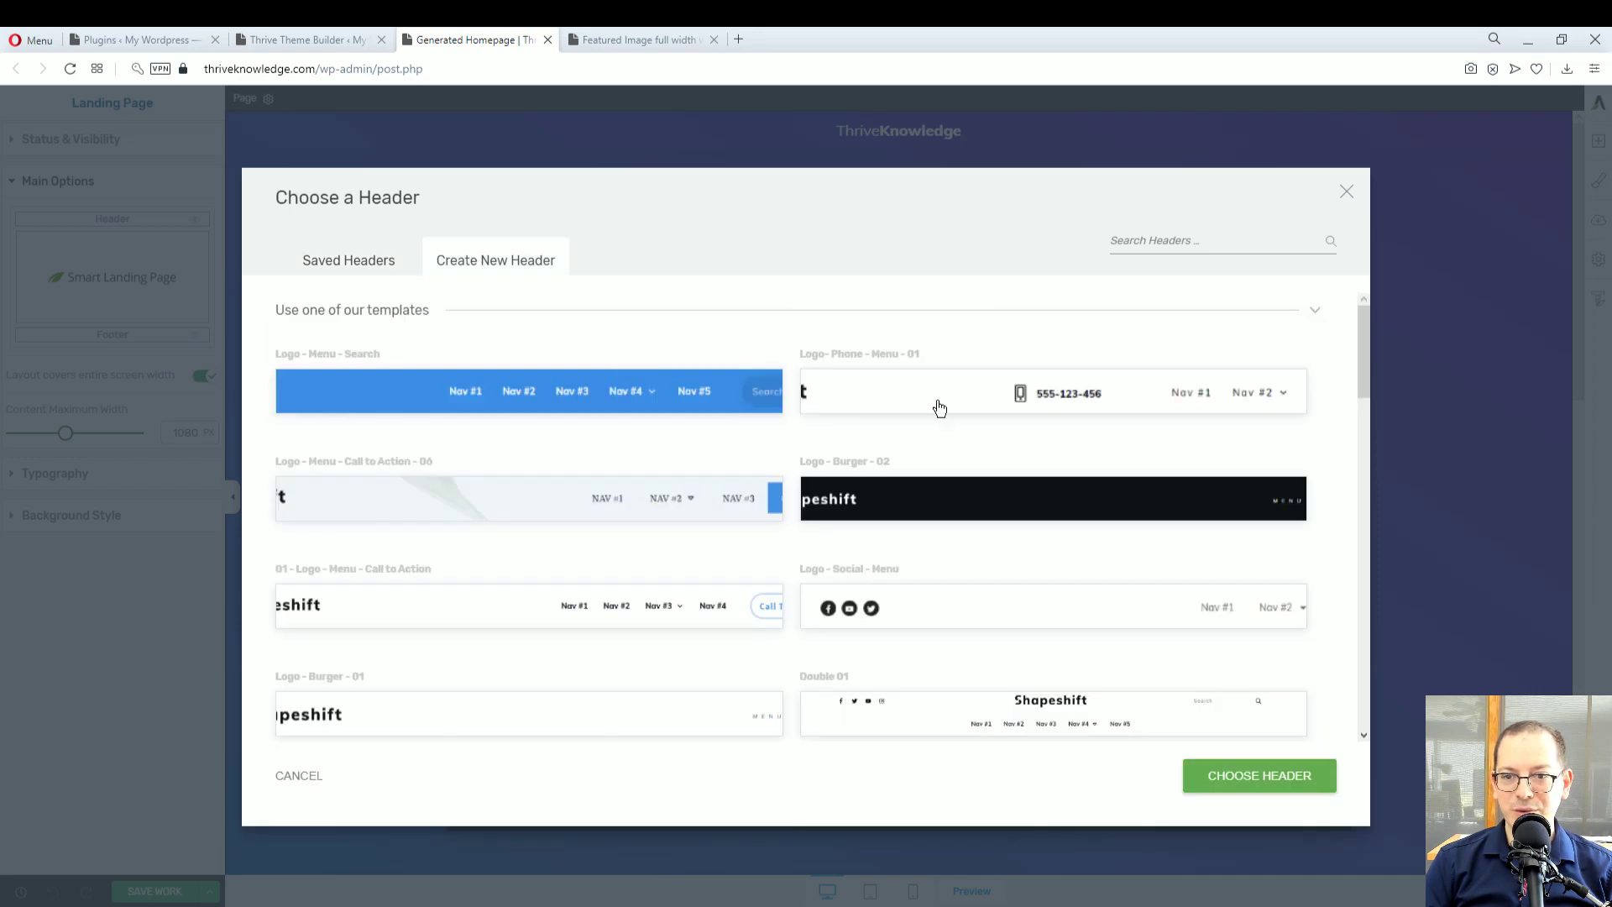
{"action": "left_click", "coordinate": [349, 263]}
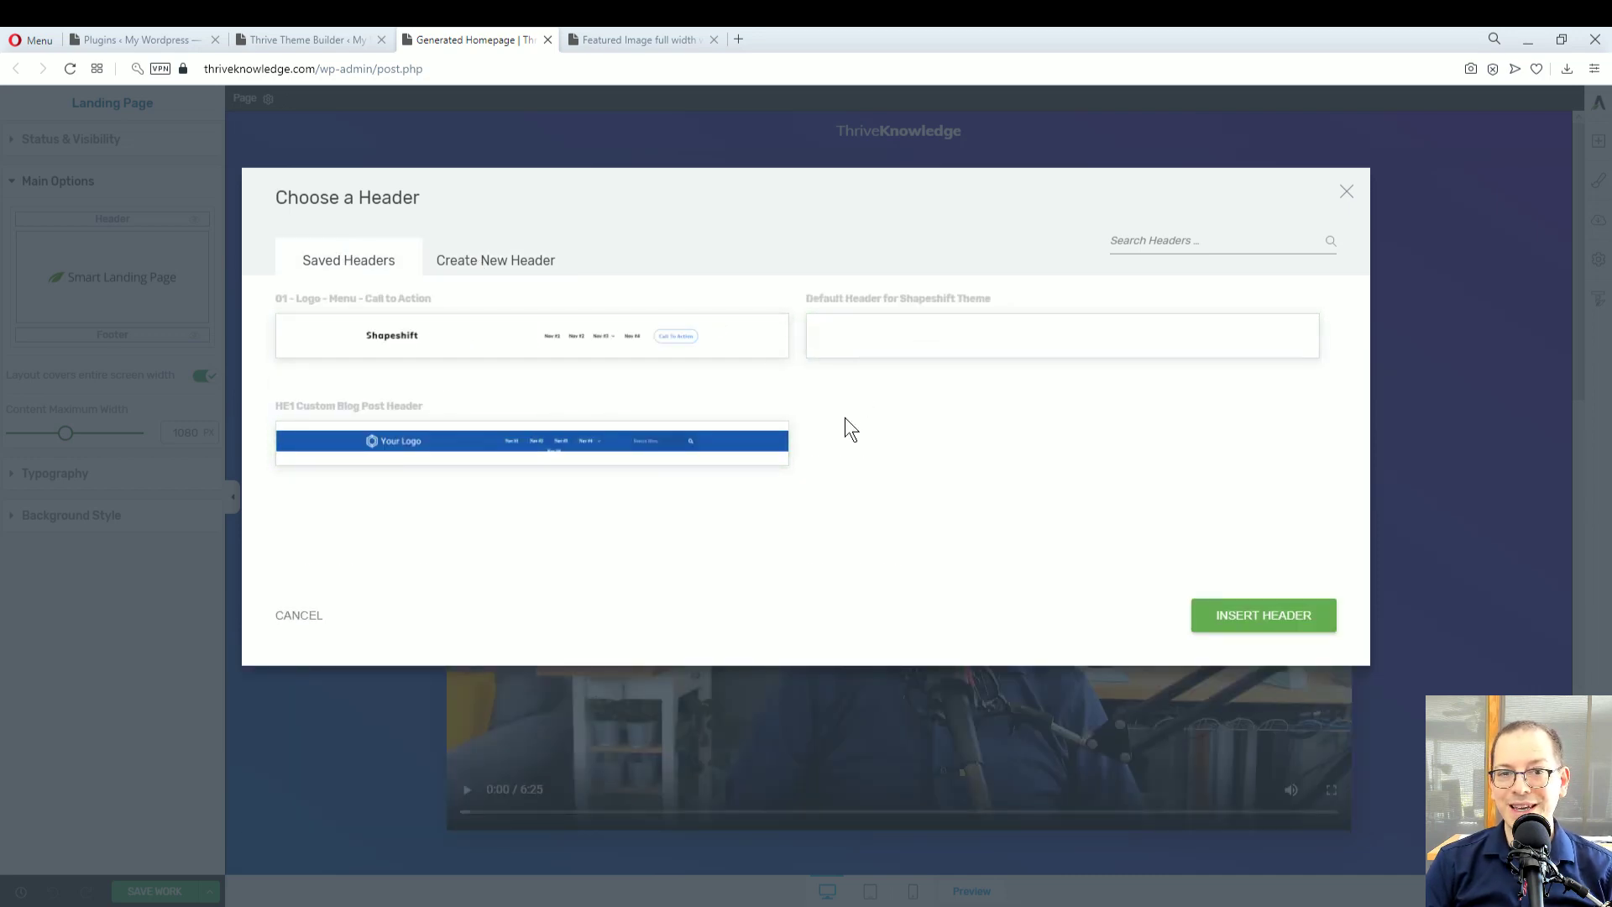
{"action": "left_click", "coordinate": [1347, 193]}
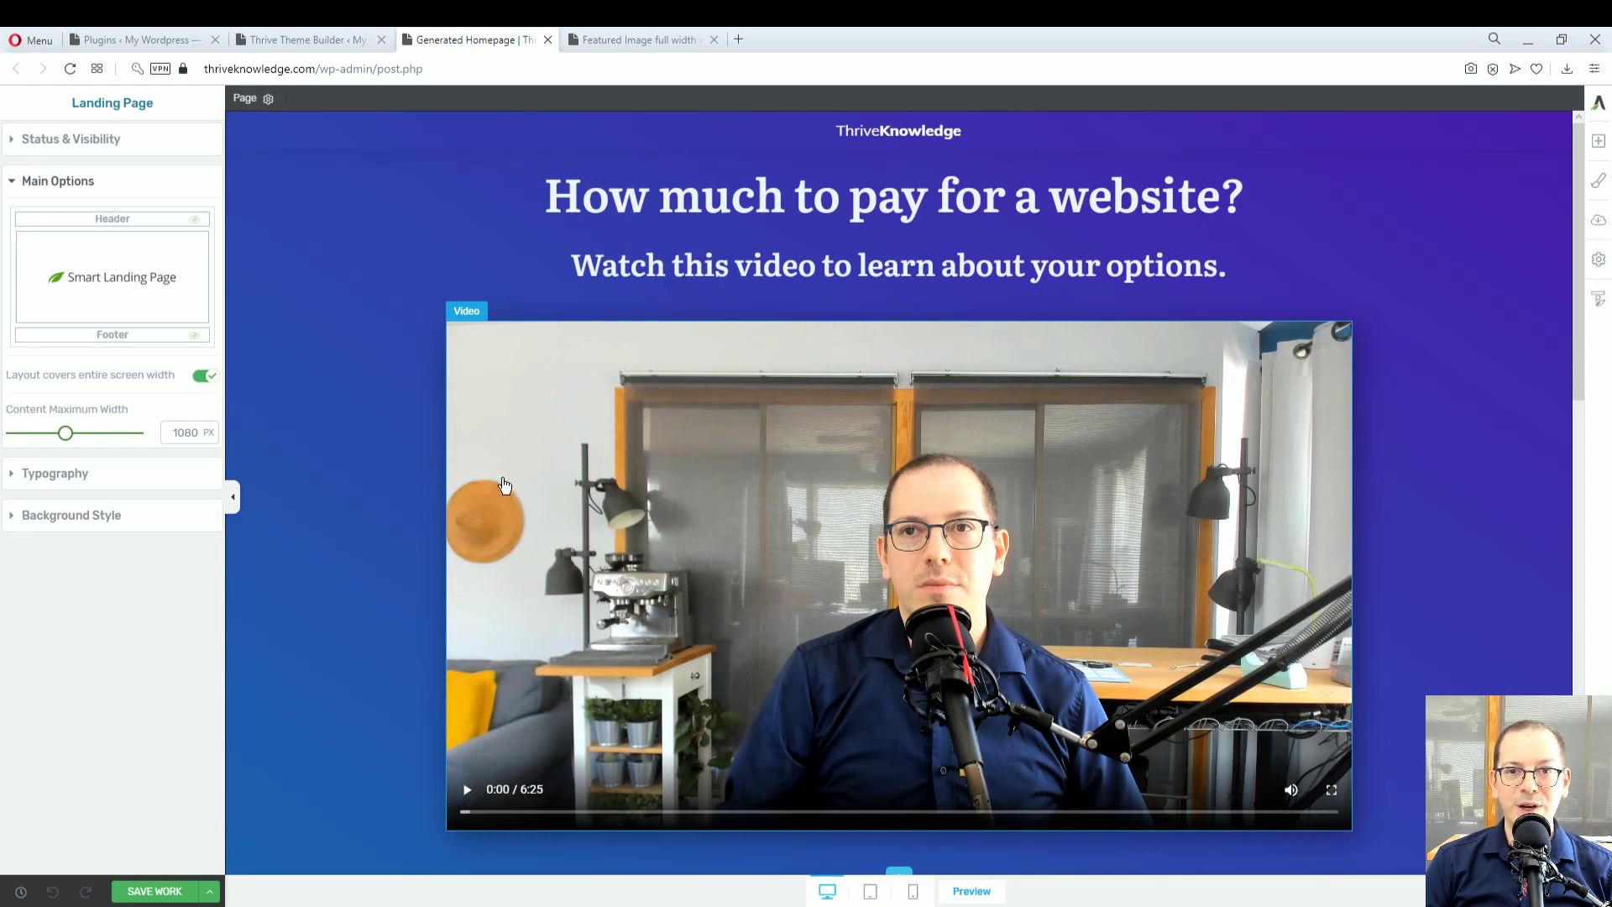
Open the default page template Title Banner - Call to Action for editing and inspect which header it uses
{"action": "key", "text": "ctrl+Tab"}
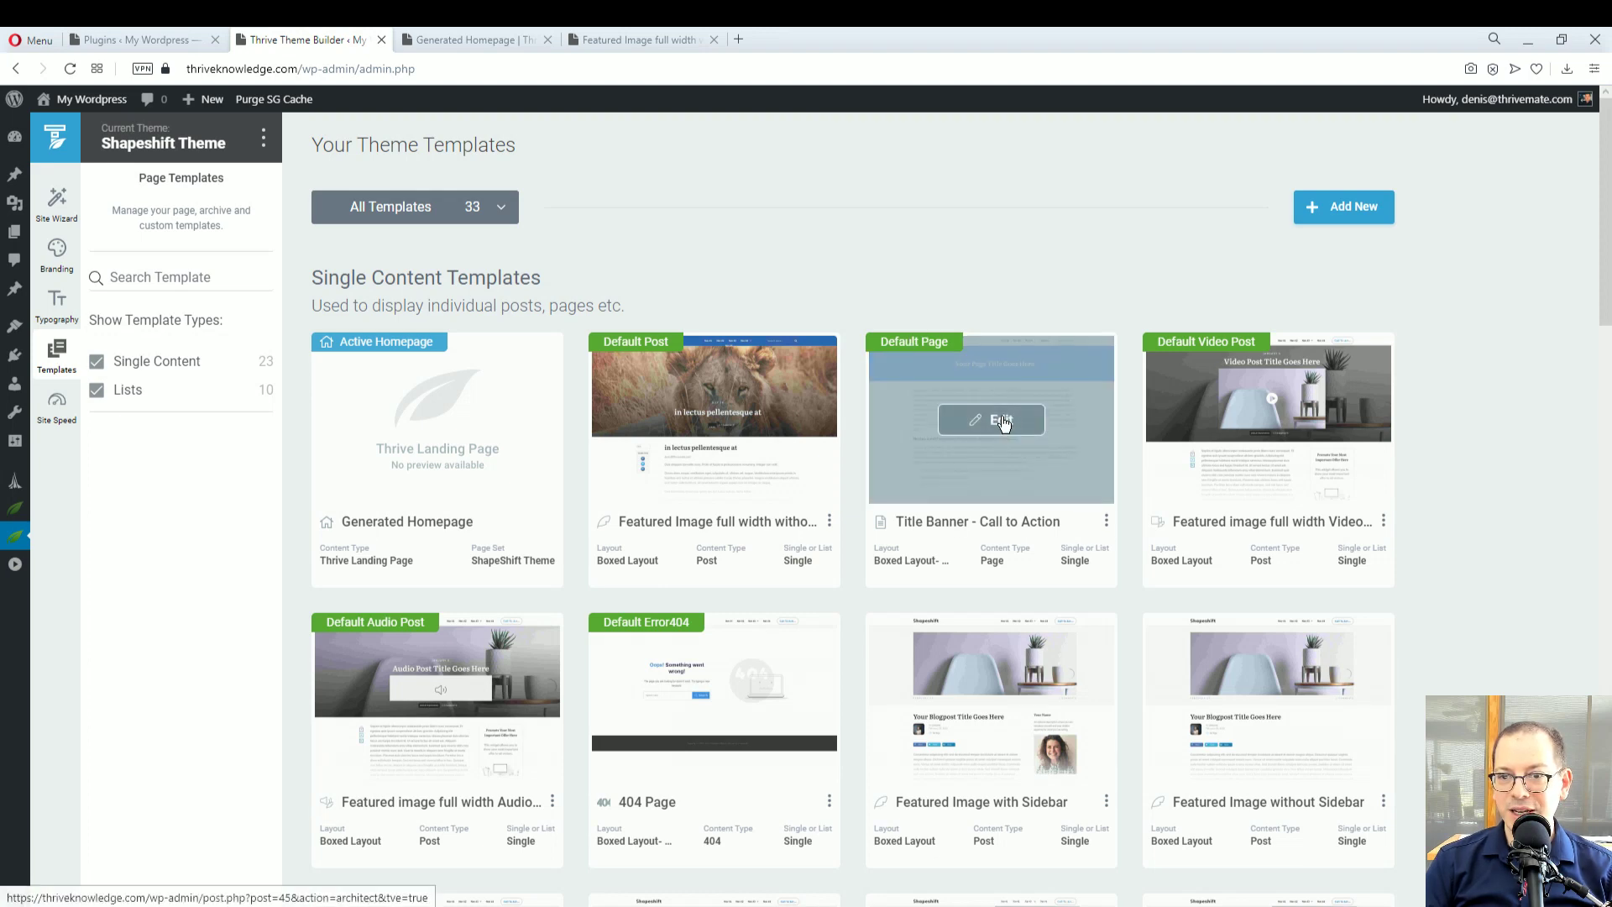
{"action": "left_click", "coordinate": [1004, 423]}
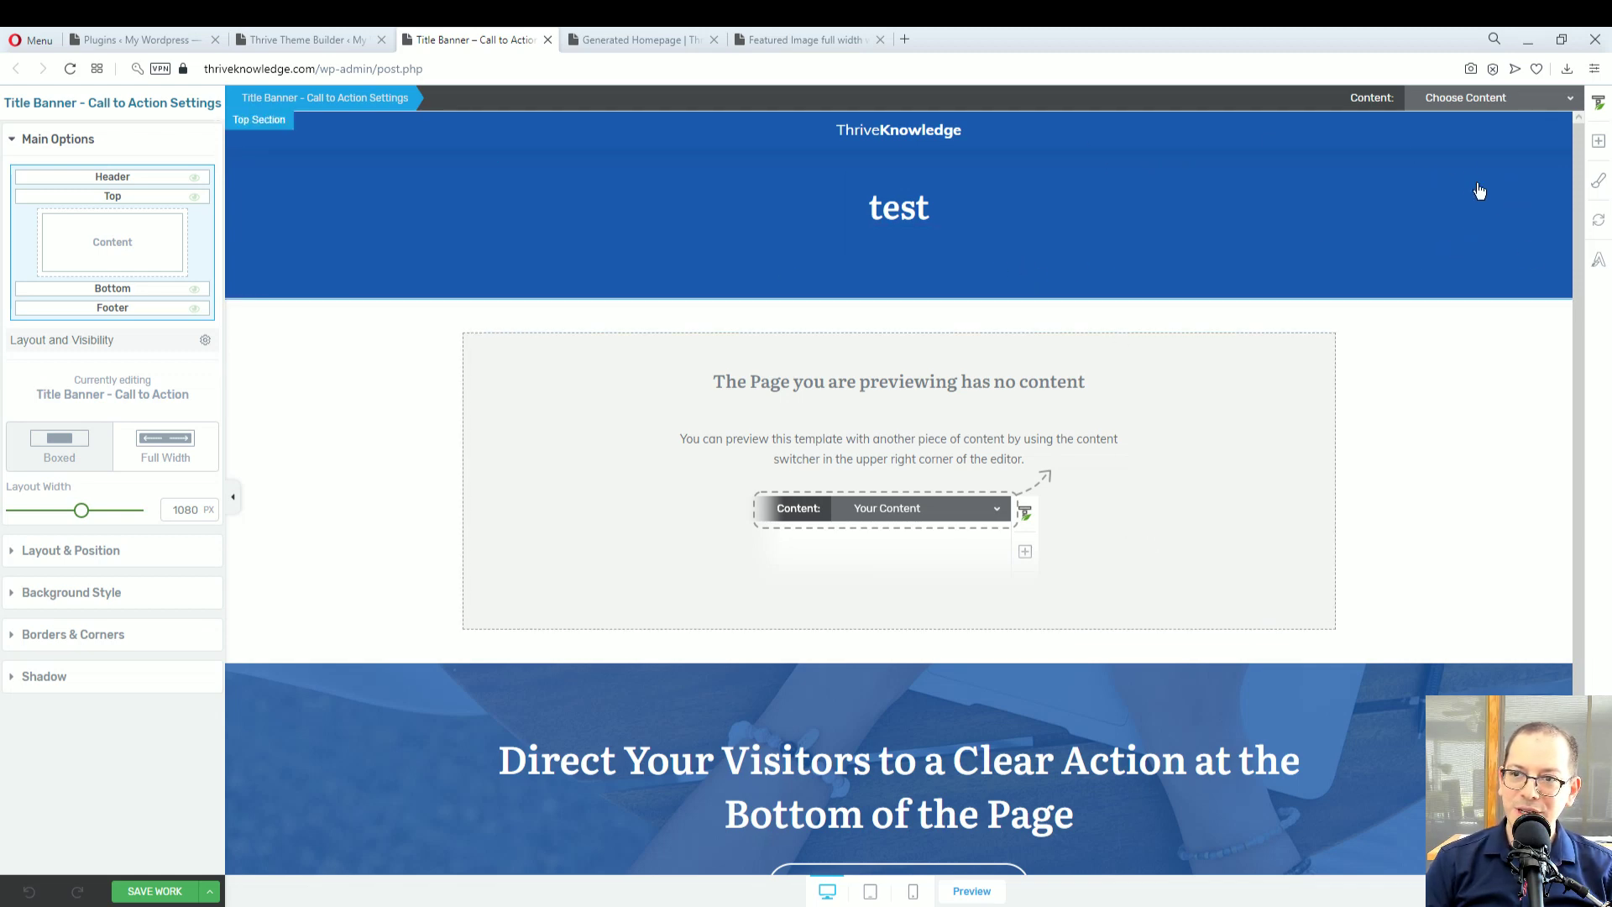
{"action": "left_click", "coordinate": [914, 139]}
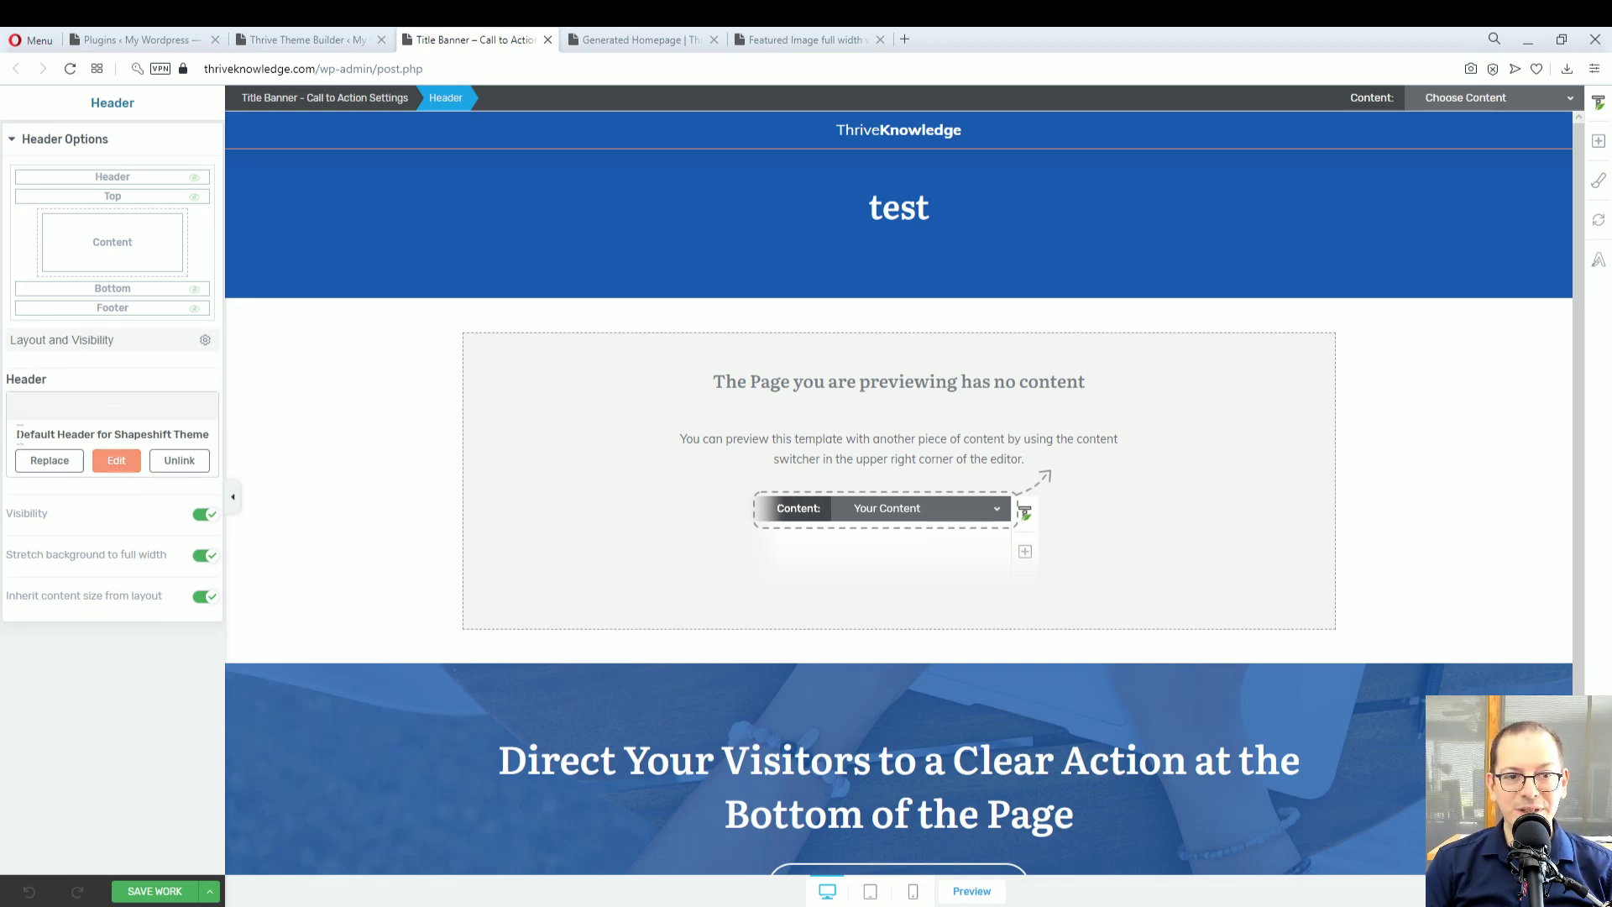
{"action": "left_click_drag", "start_coordinate": [16, 434], "coordinate": [216, 437]}
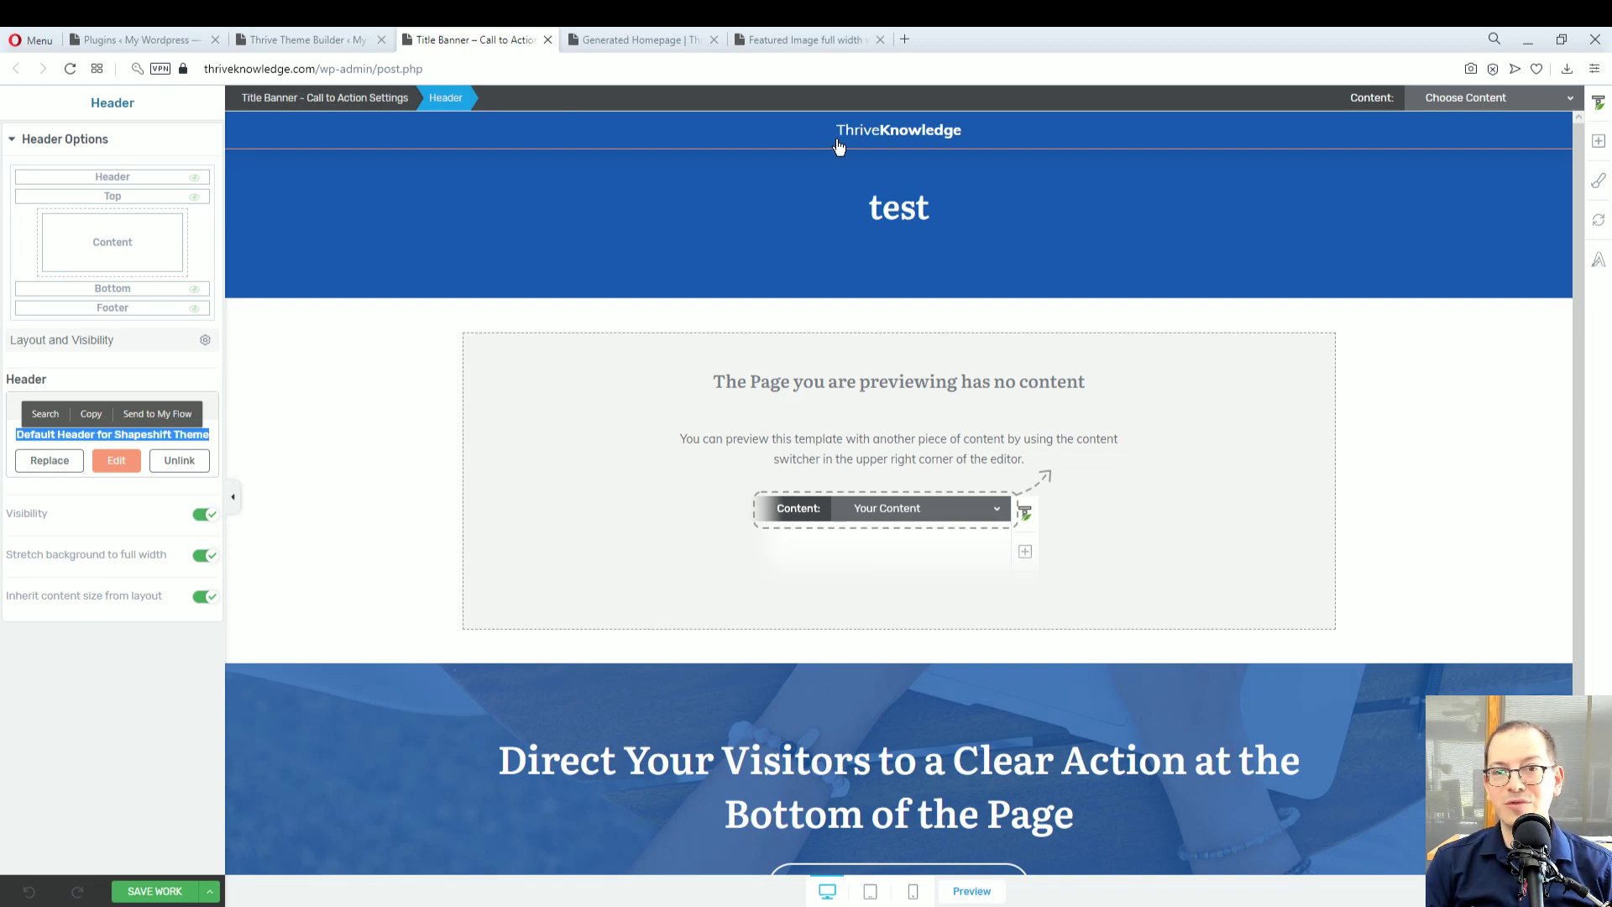
{"action": "left_click", "coordinate": [42, 436]}
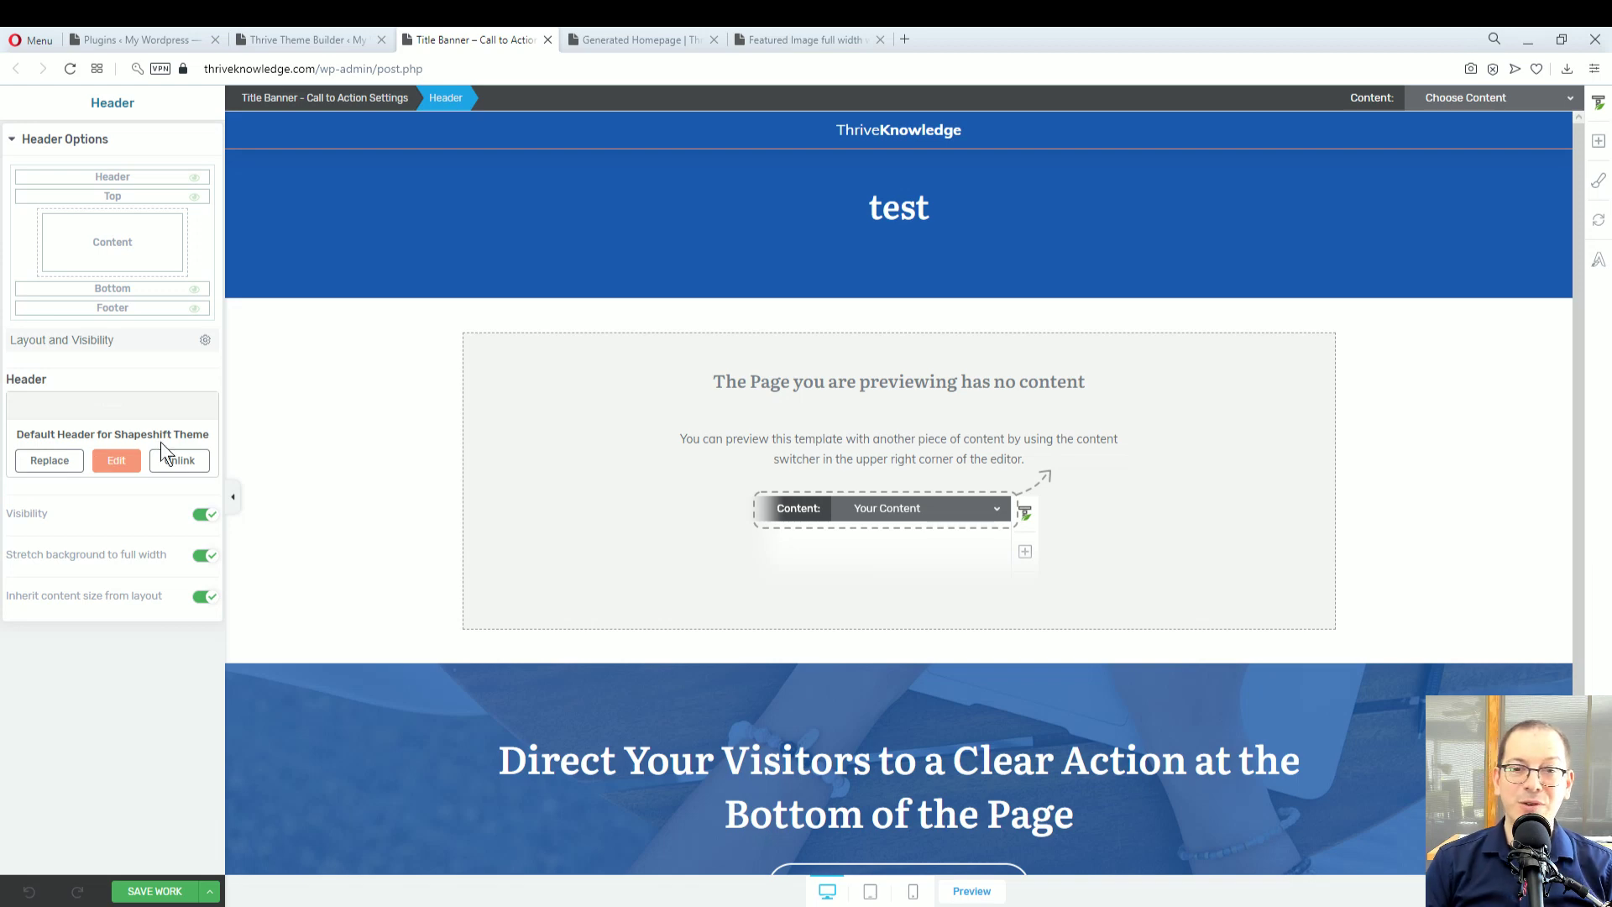
Return to the Thrive Dashboard and open the Headers list in the Global Elements manager
{"action": "left_click", "coordinate": [316, 41]}
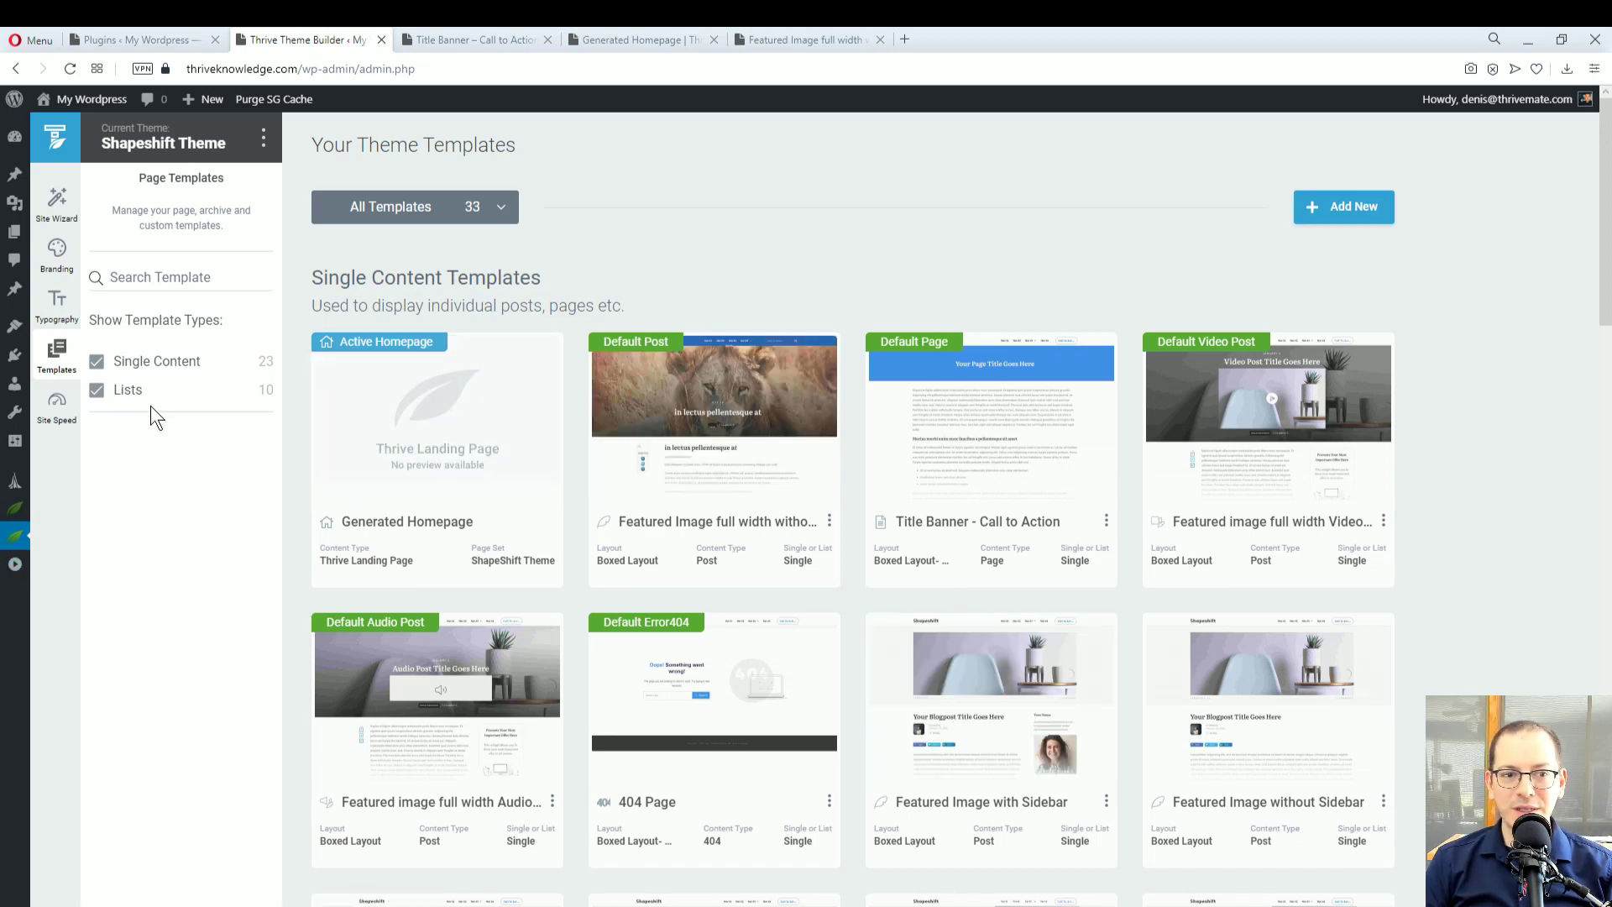
{"action": "mouse_move", "coordinate": [25, 550]}
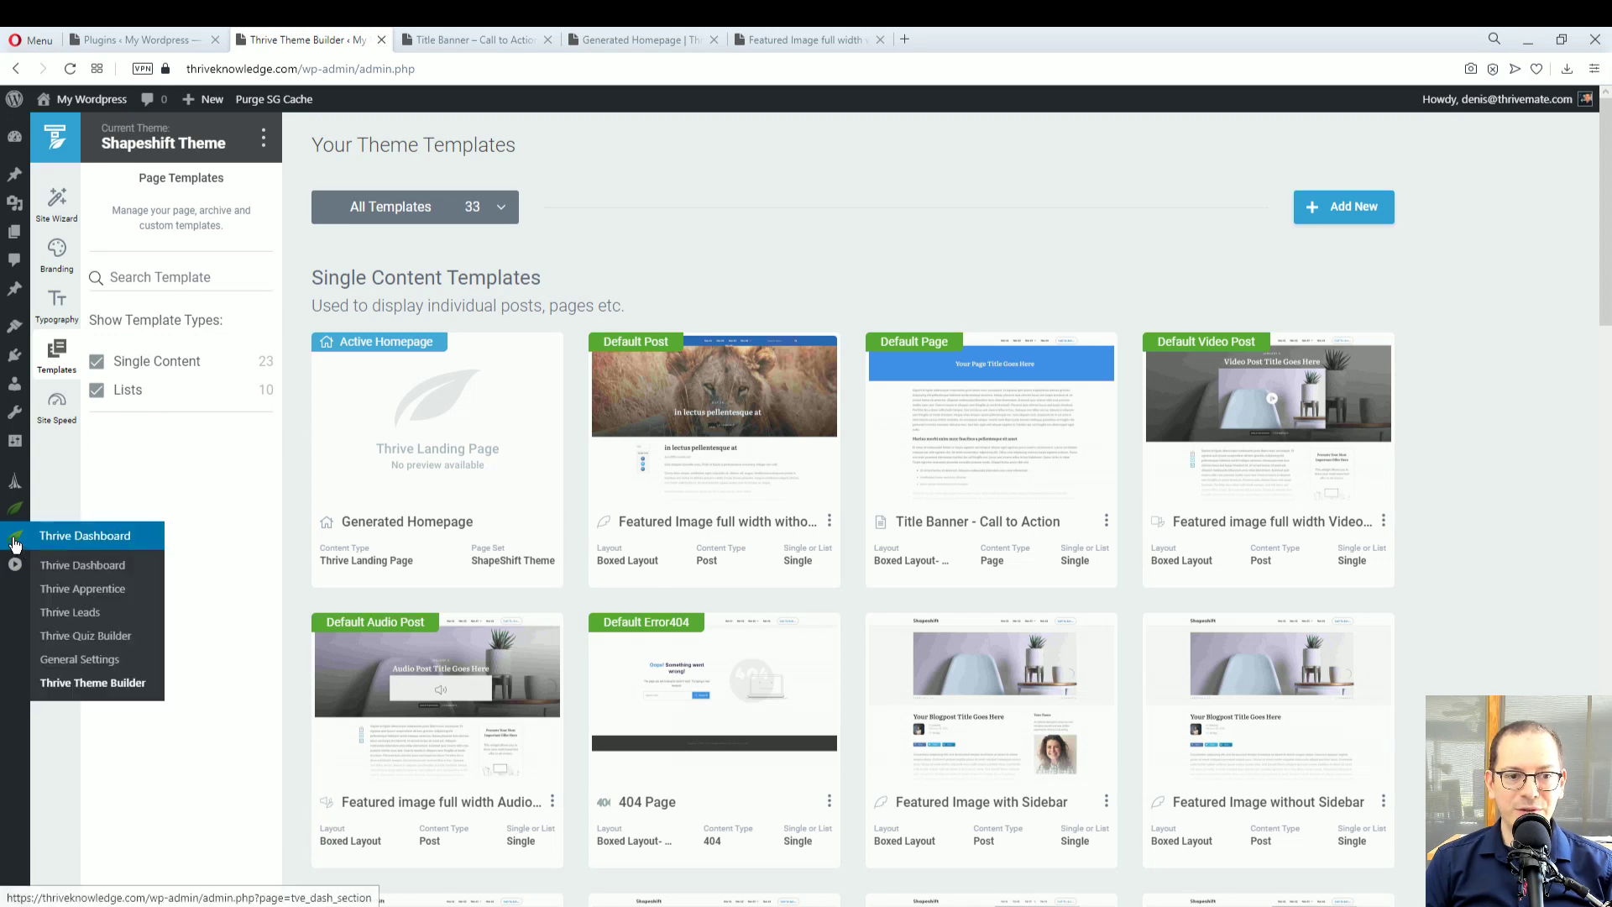
{"action": "left_click", "coordinate": [79, 565]}
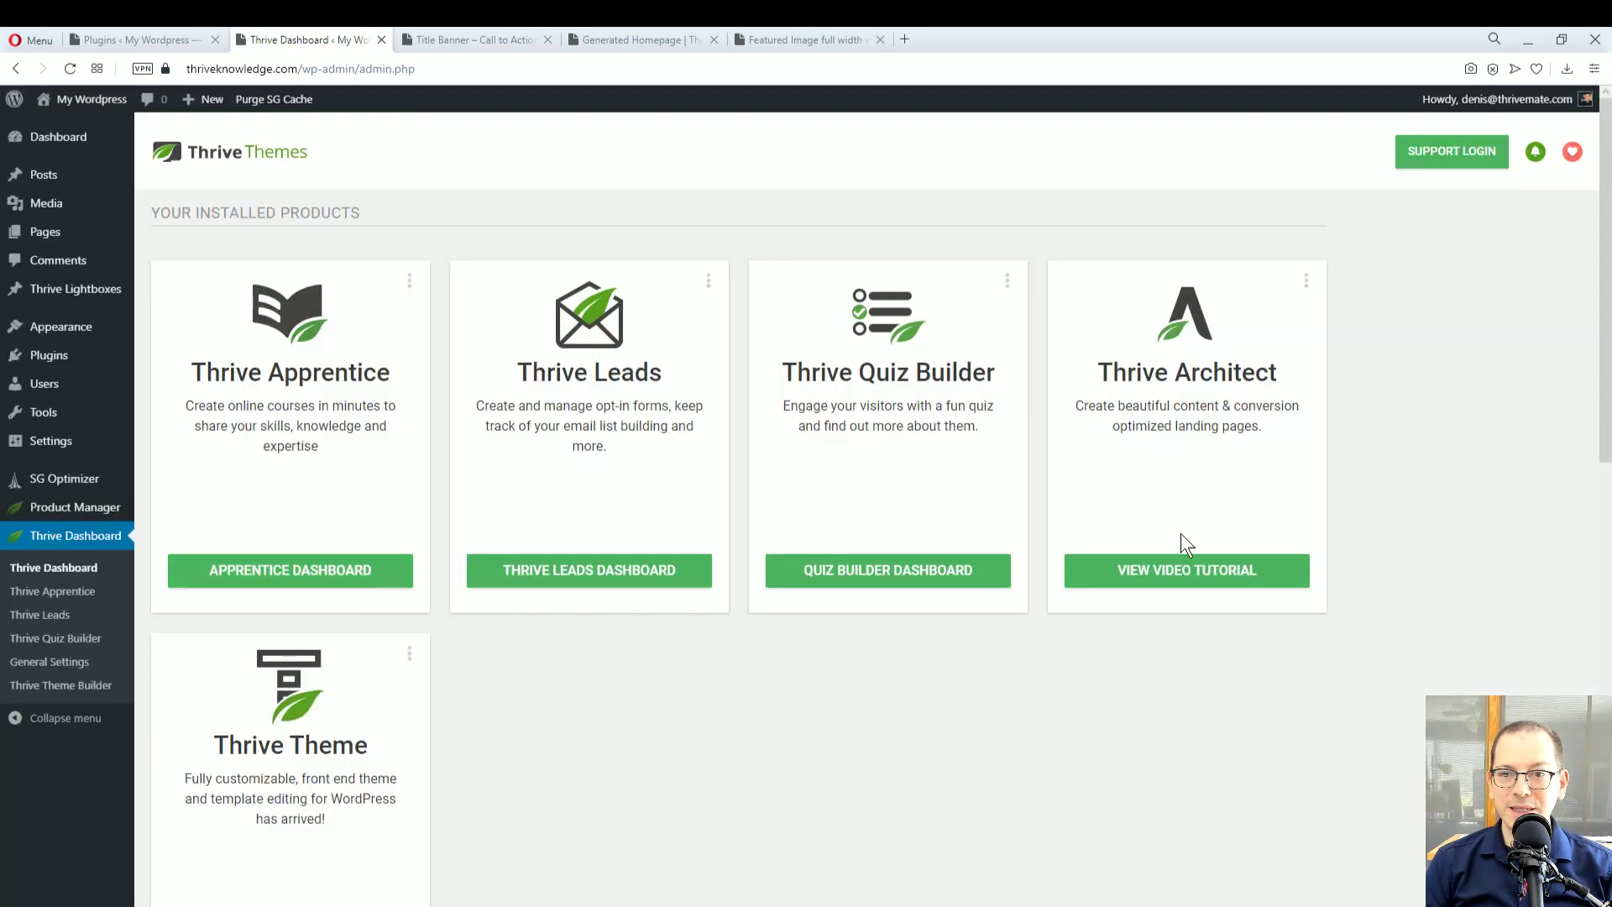
{"action": "scroll", "coordinate": [633, 652], "scroll_direction": "down", "scroll_amount": 5}
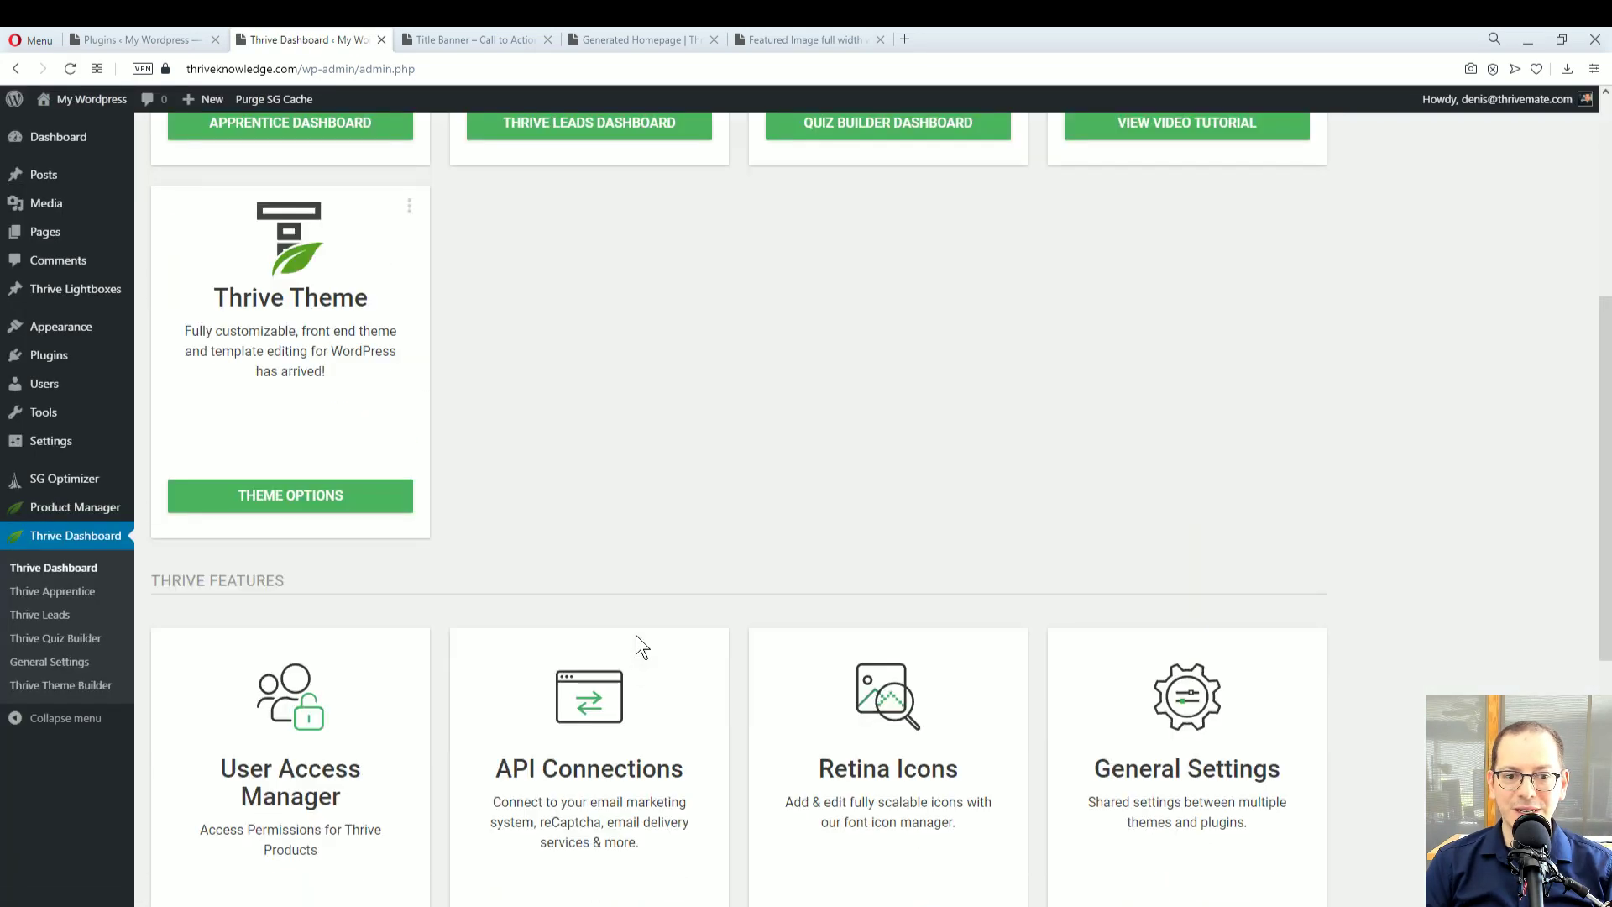
{"action": "scroll", "coordinate": [792, 439], "scroll_direction": "down", "scroll_amount": 6}
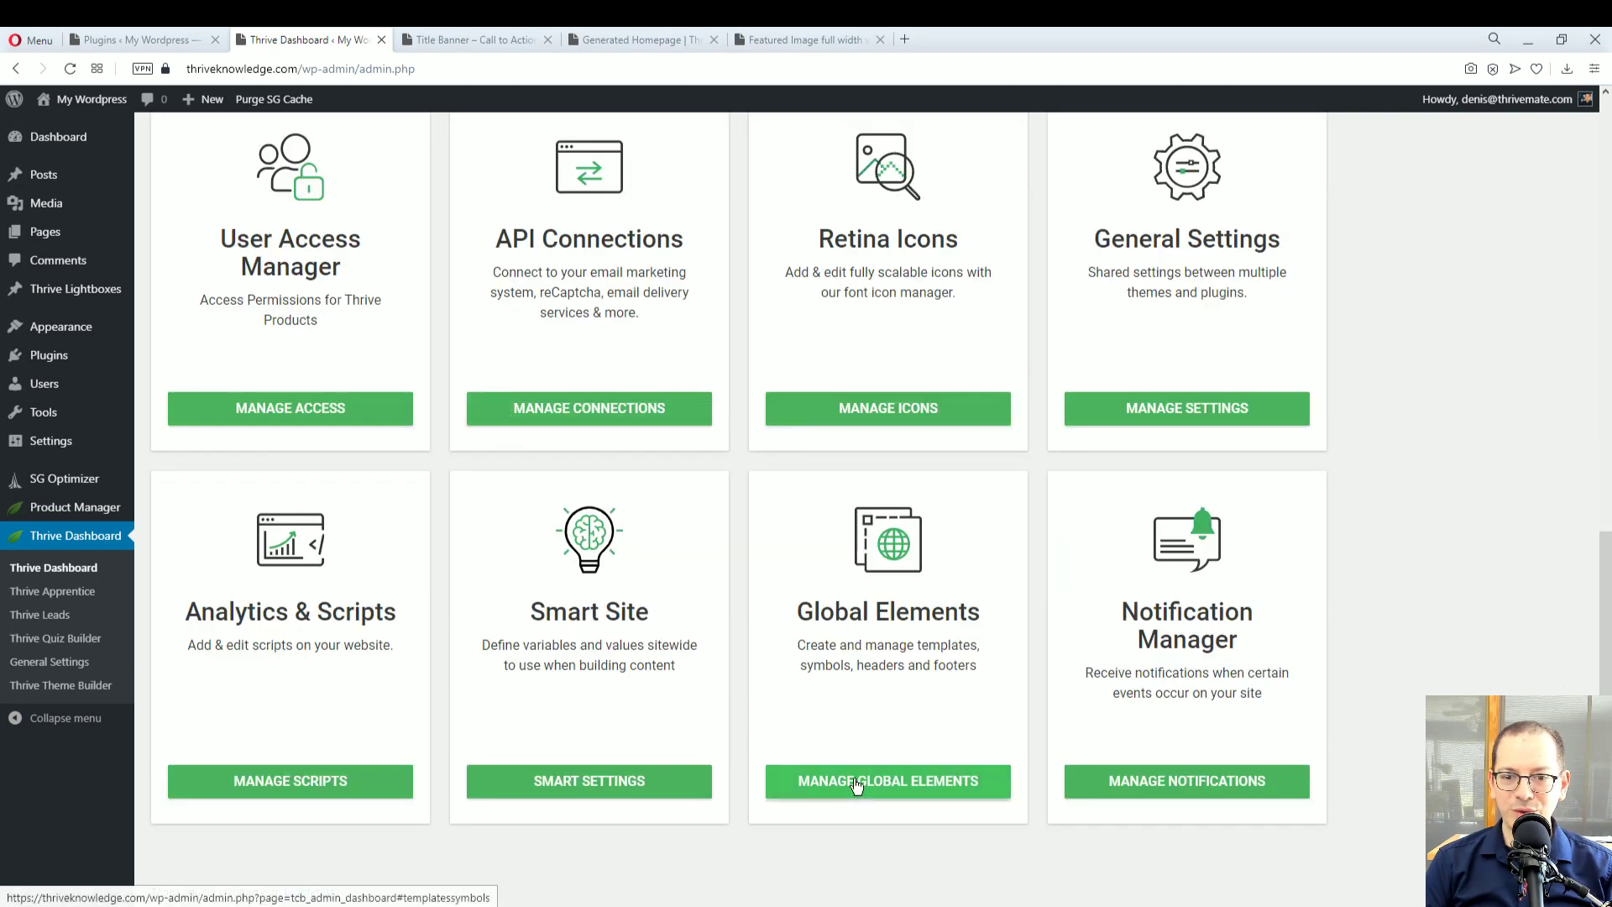
{"action": "left_click", "coordinate": [882, 782]}
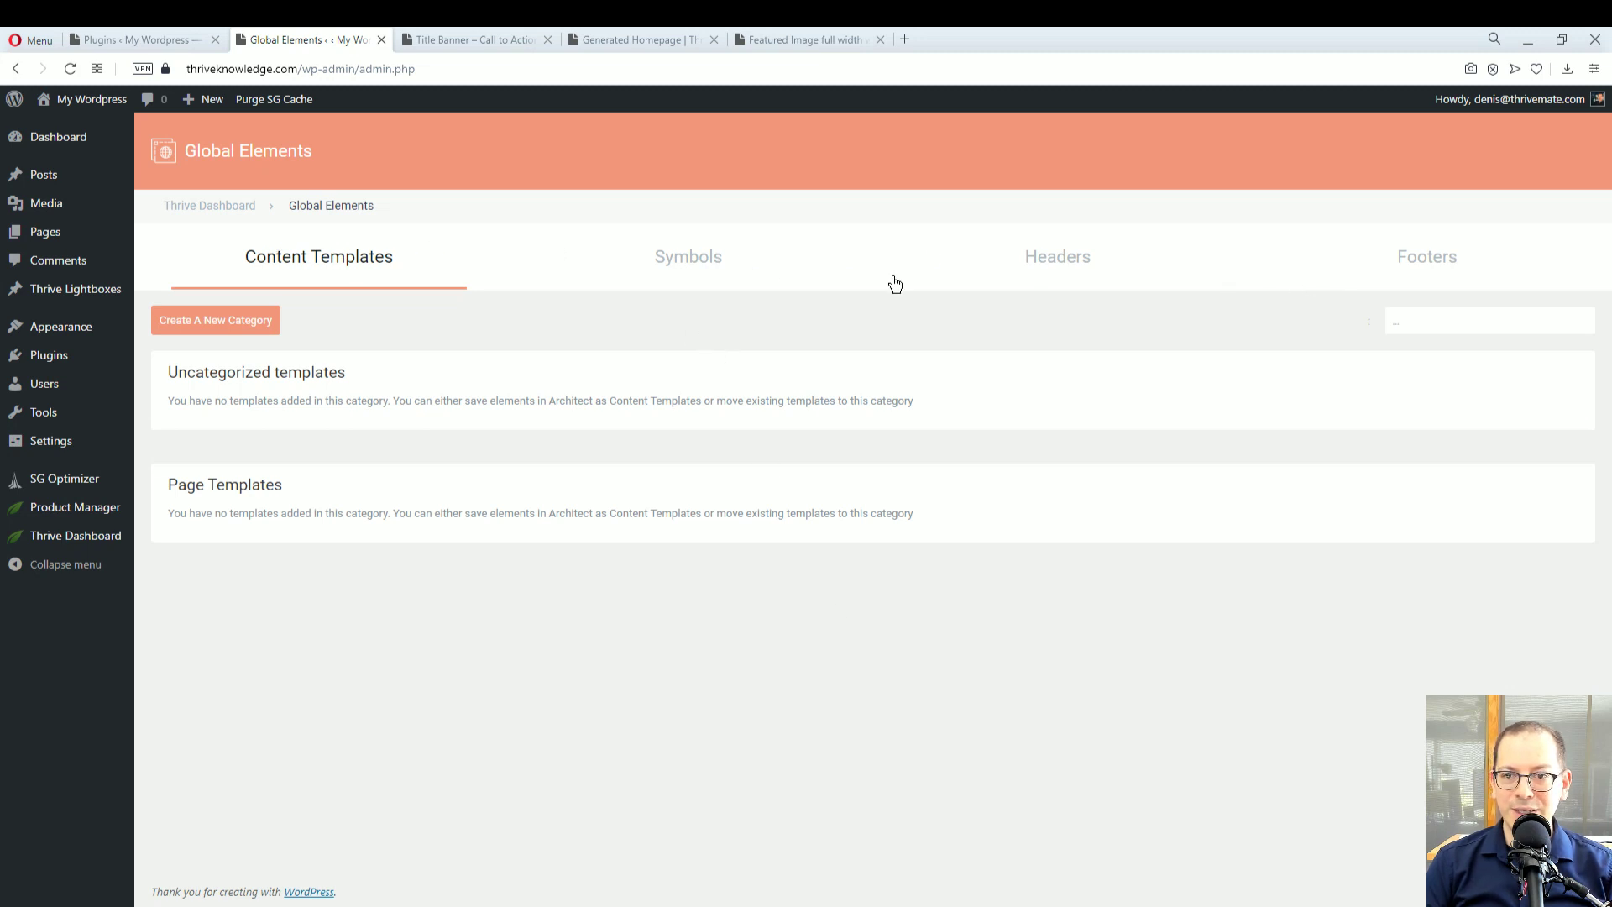
{"action": "left_click", "coordinate": [1028, 275]}
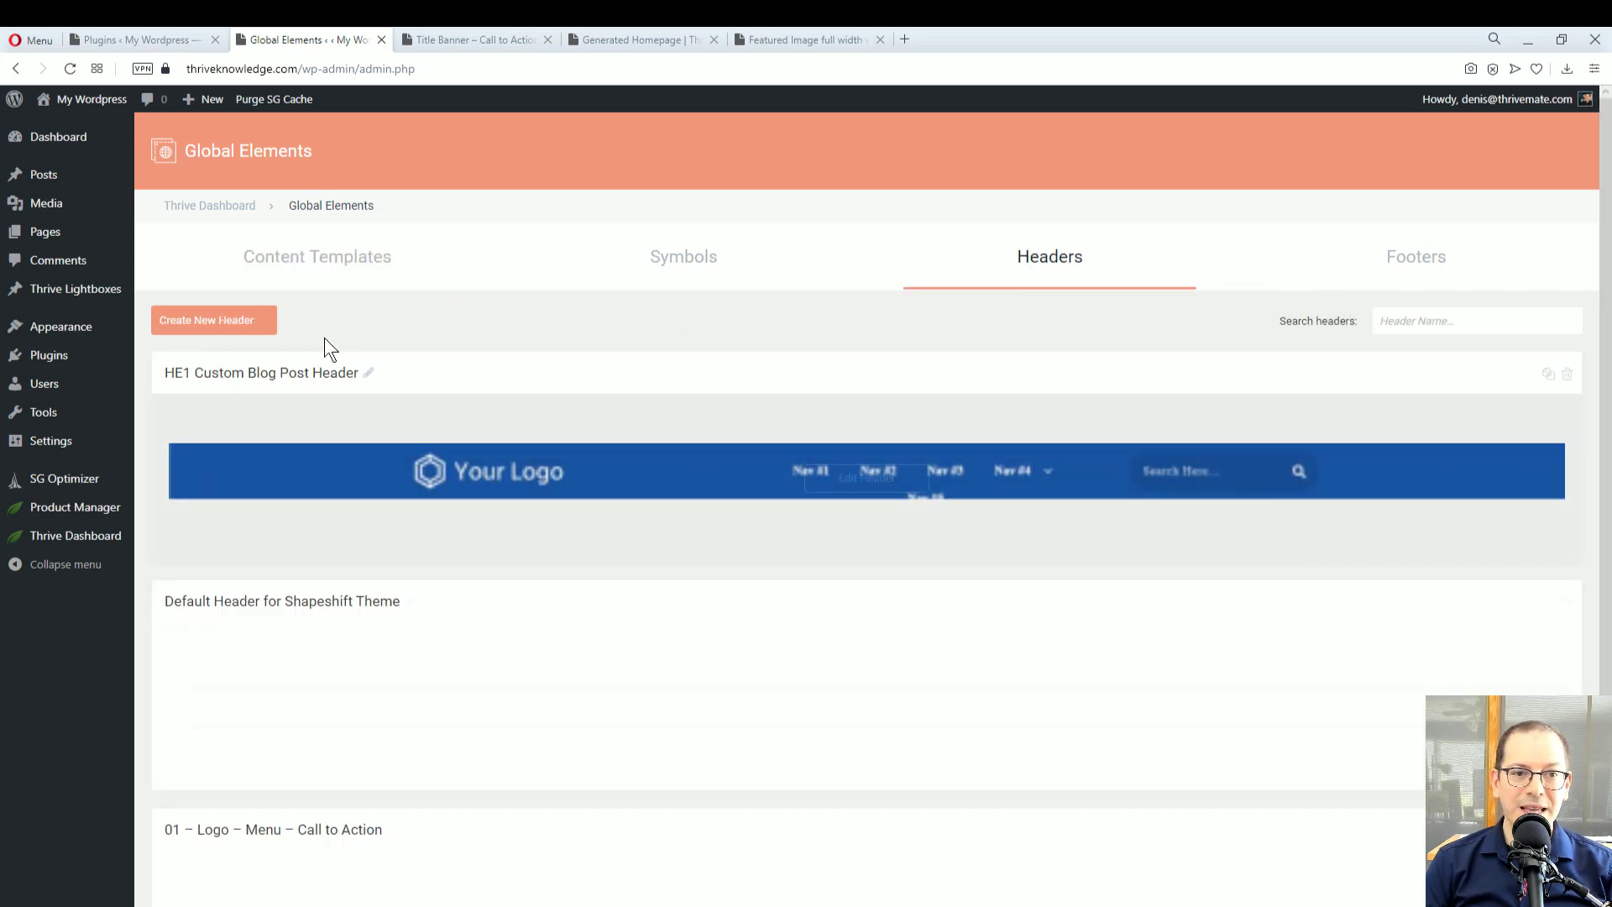
Review the saved headers, open HE1 Custom Blog Post Header in its editor, and return to the headers list
{"action": "scroll", "coordinate": [369, 558], "scroll_direction": "down", "scroll_amount": 3}
{"action": "scroll", "coordinate": [396, 576], "scroll_direction": "up", "scroll_amount": 3}
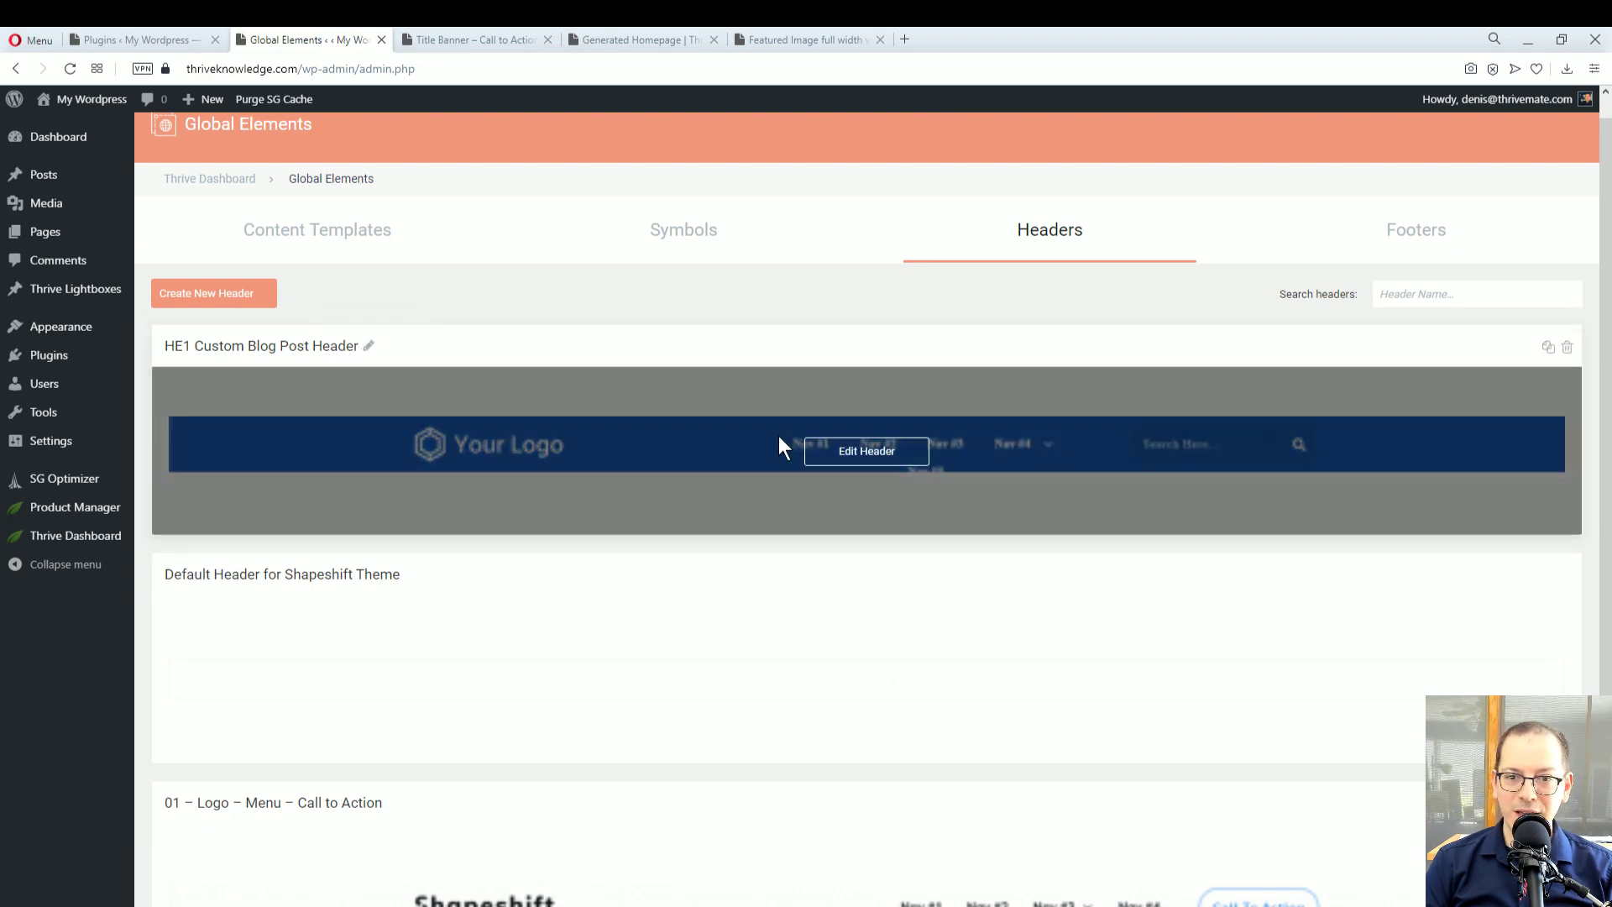
{"action": "left_click", "coordinate": [866, 452]}
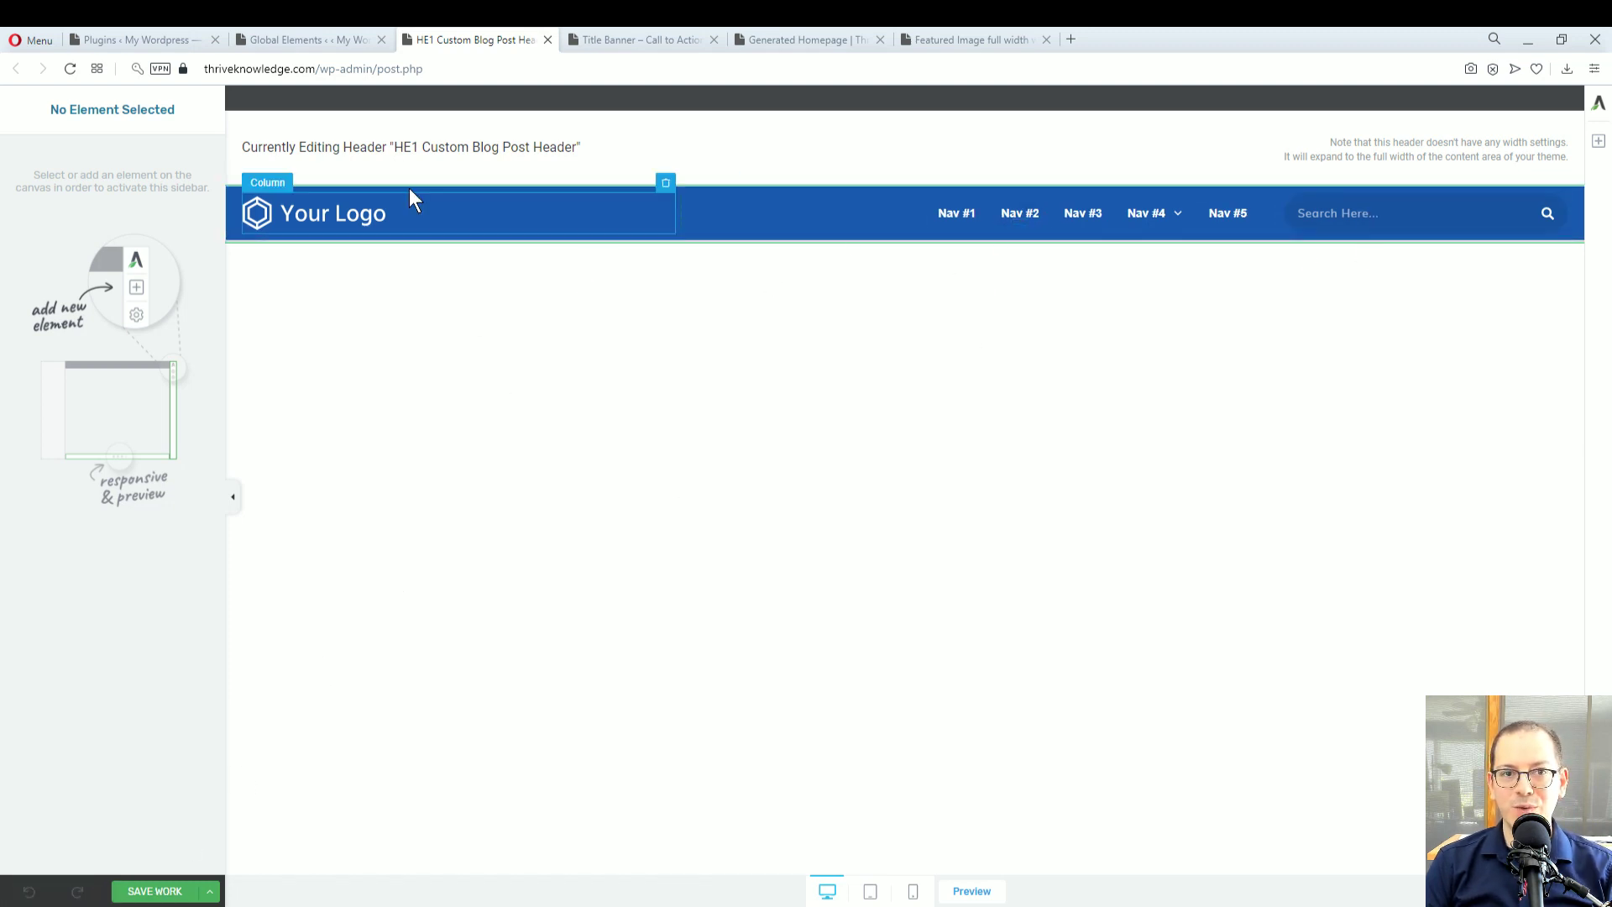
{"action": "left_click", "coordinate": [338, 45]}
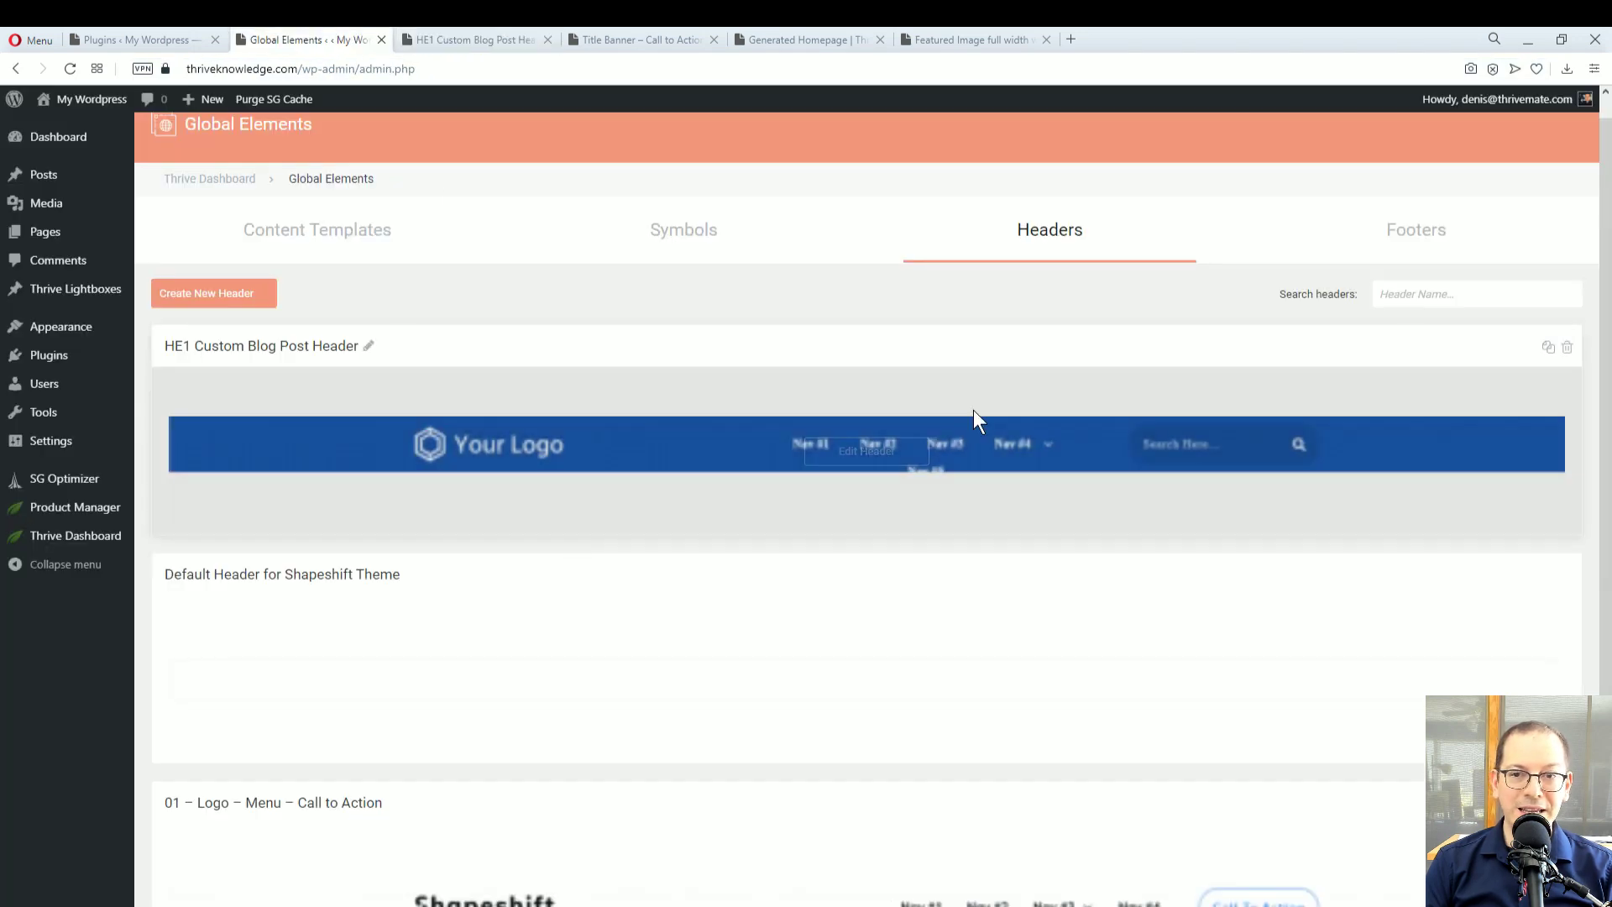
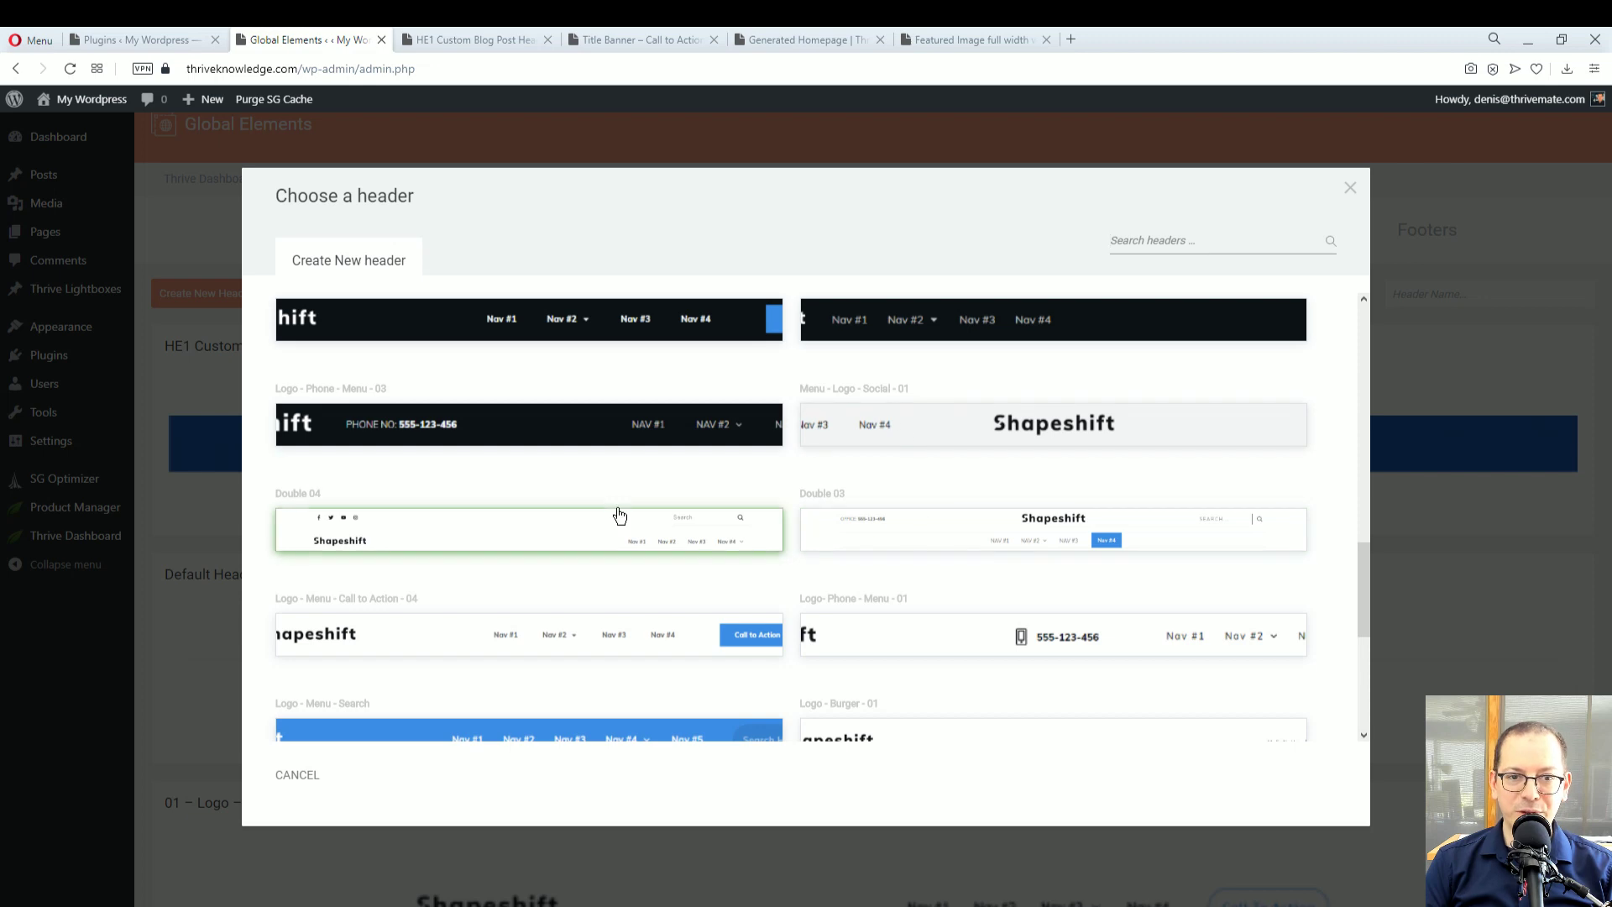
Browse the templates for a new global header and choose Basic Brand Color
{"action": "scroll", "coordinate": [949, 655], "scroll_direction": "down", "scroll_amount": 5}
{"action": "scroll", "coordinate": [954, 674], "scroll_direction": "up", "scroll_amount": 9}
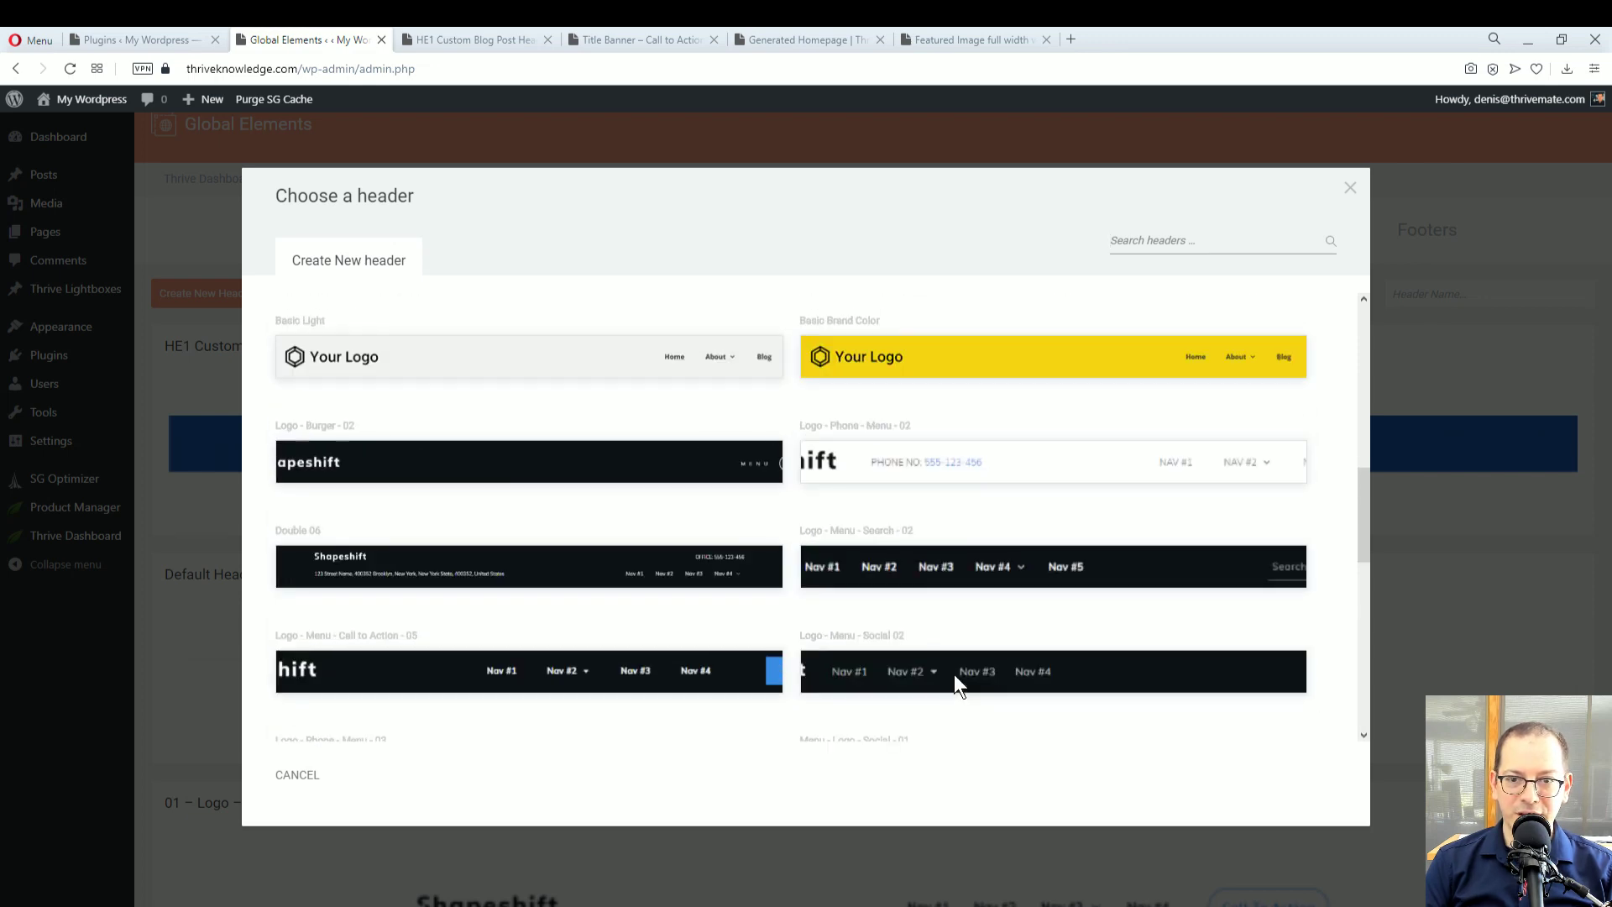
{"action": "left_click", "coordinate": [908, 375]}
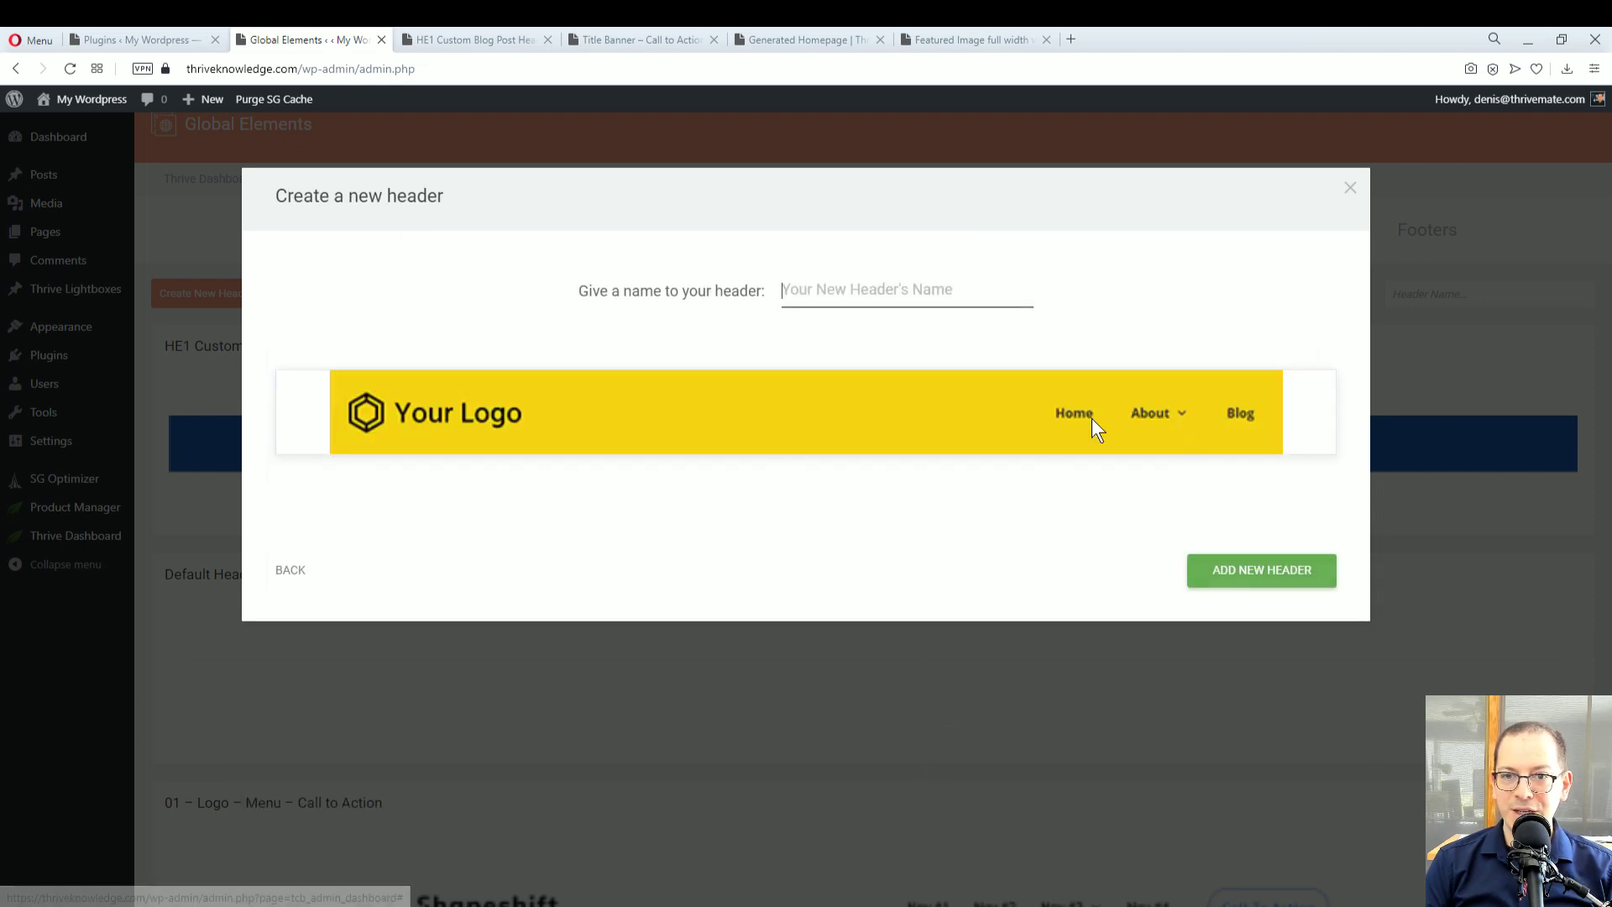
Name the new header HE2 Yellow Header for sales pages and add it
{"action": "left_click", "coordinate": [810, 287]}
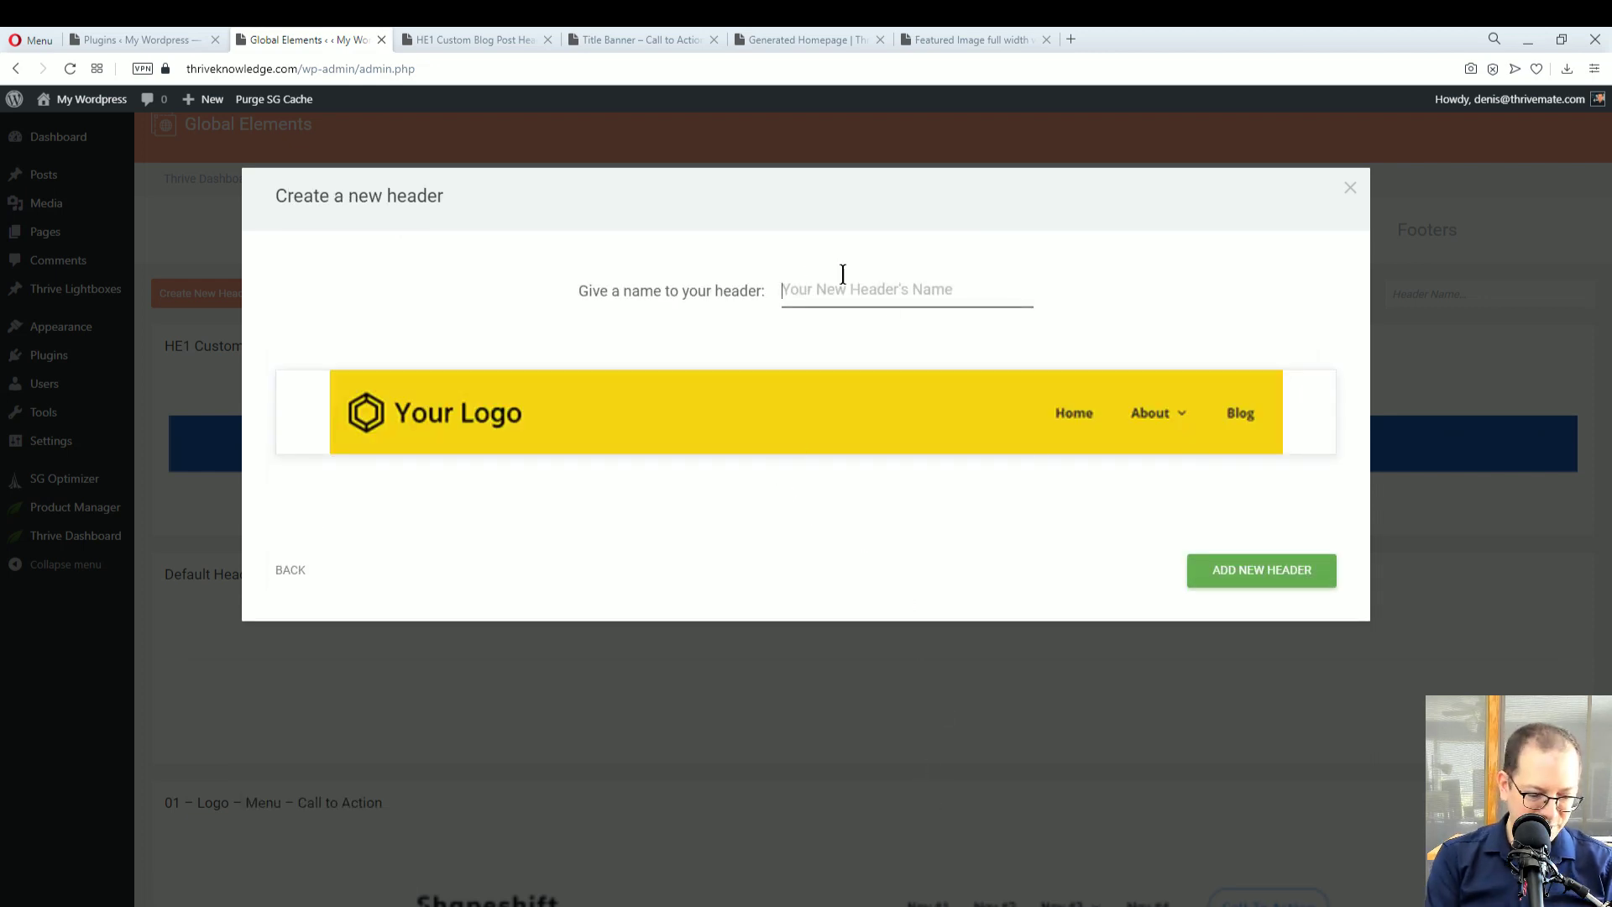
{"action": "type", "text": "H"}
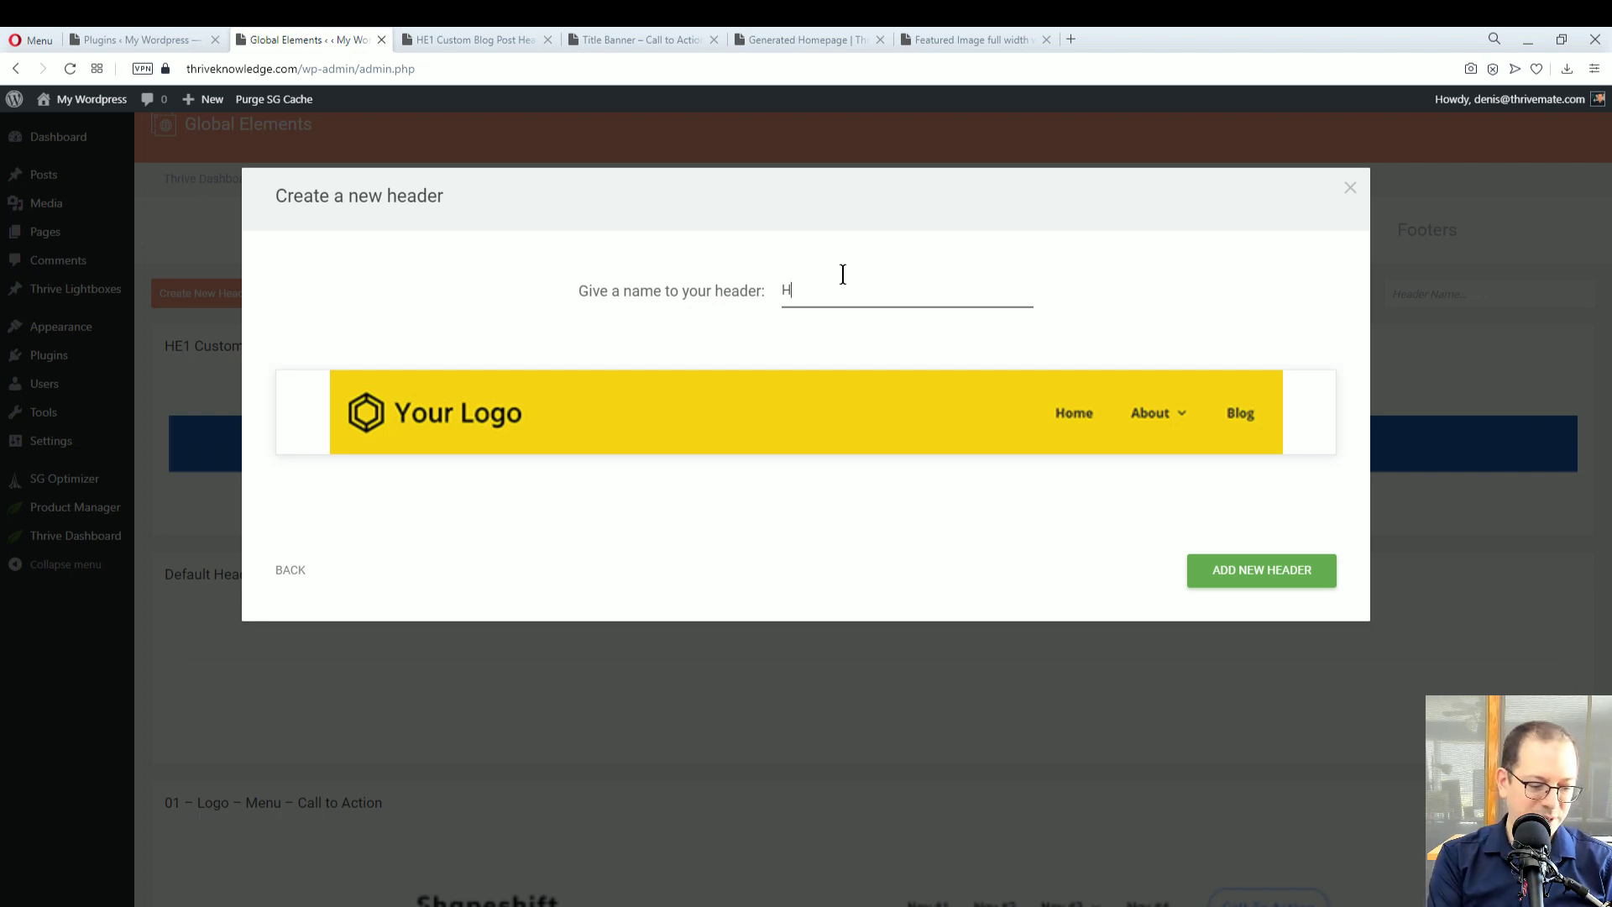
{"action": "type", "text": "E2 Yellow "}
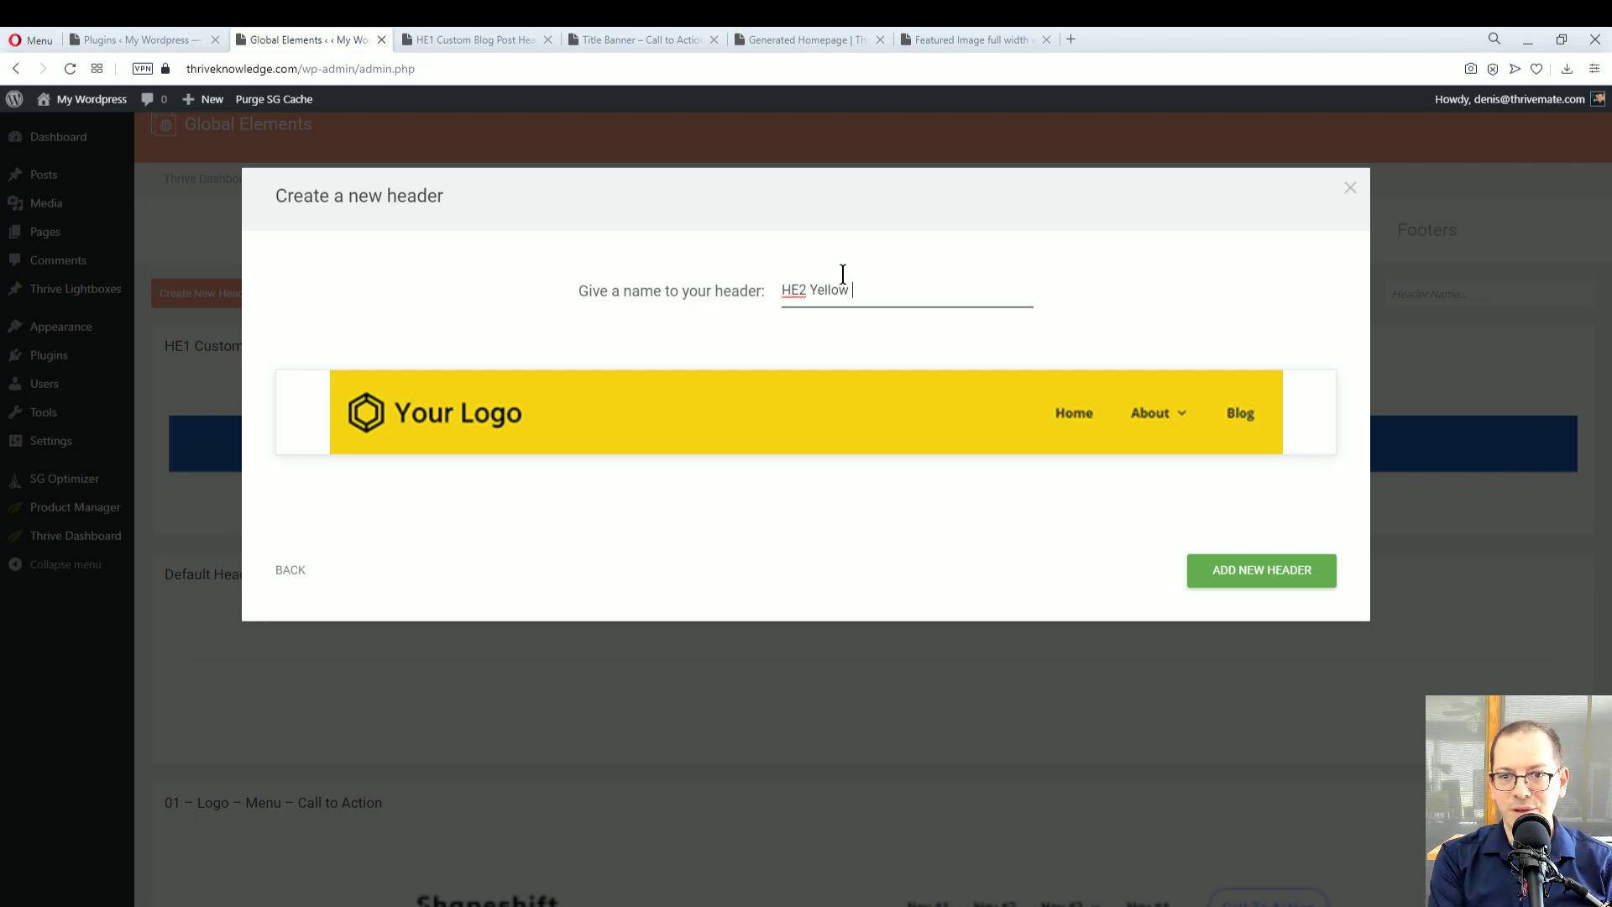
{"action": "type", "text": "Header for landing pa"}
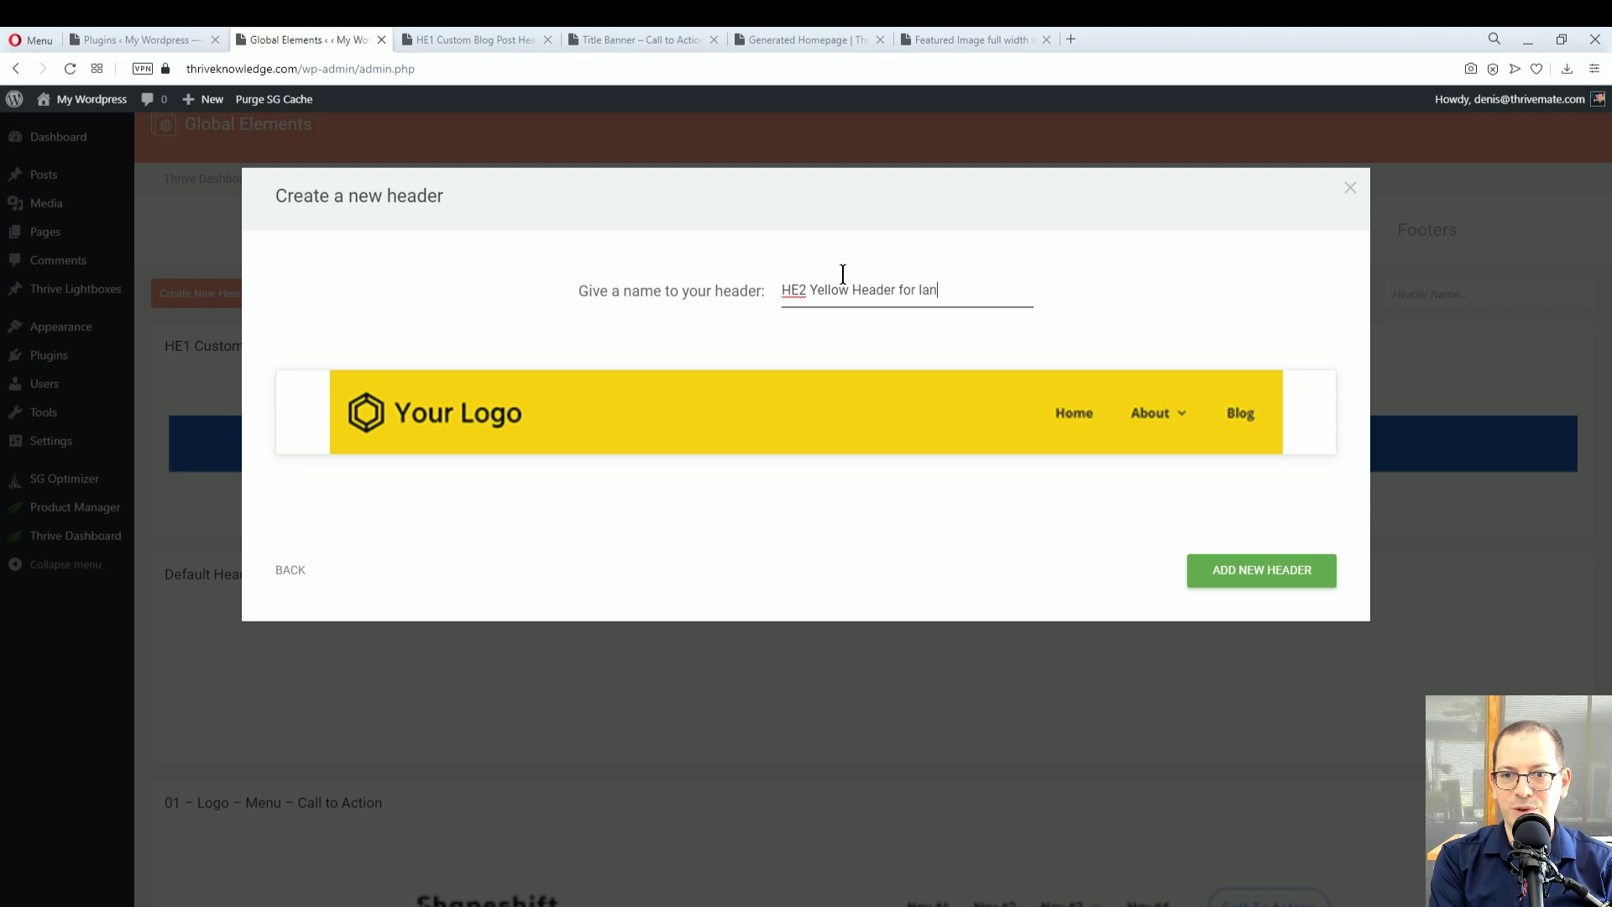
{"action": "key", "text": "BackSpace"}
{"action": "type", "text": "pa"}
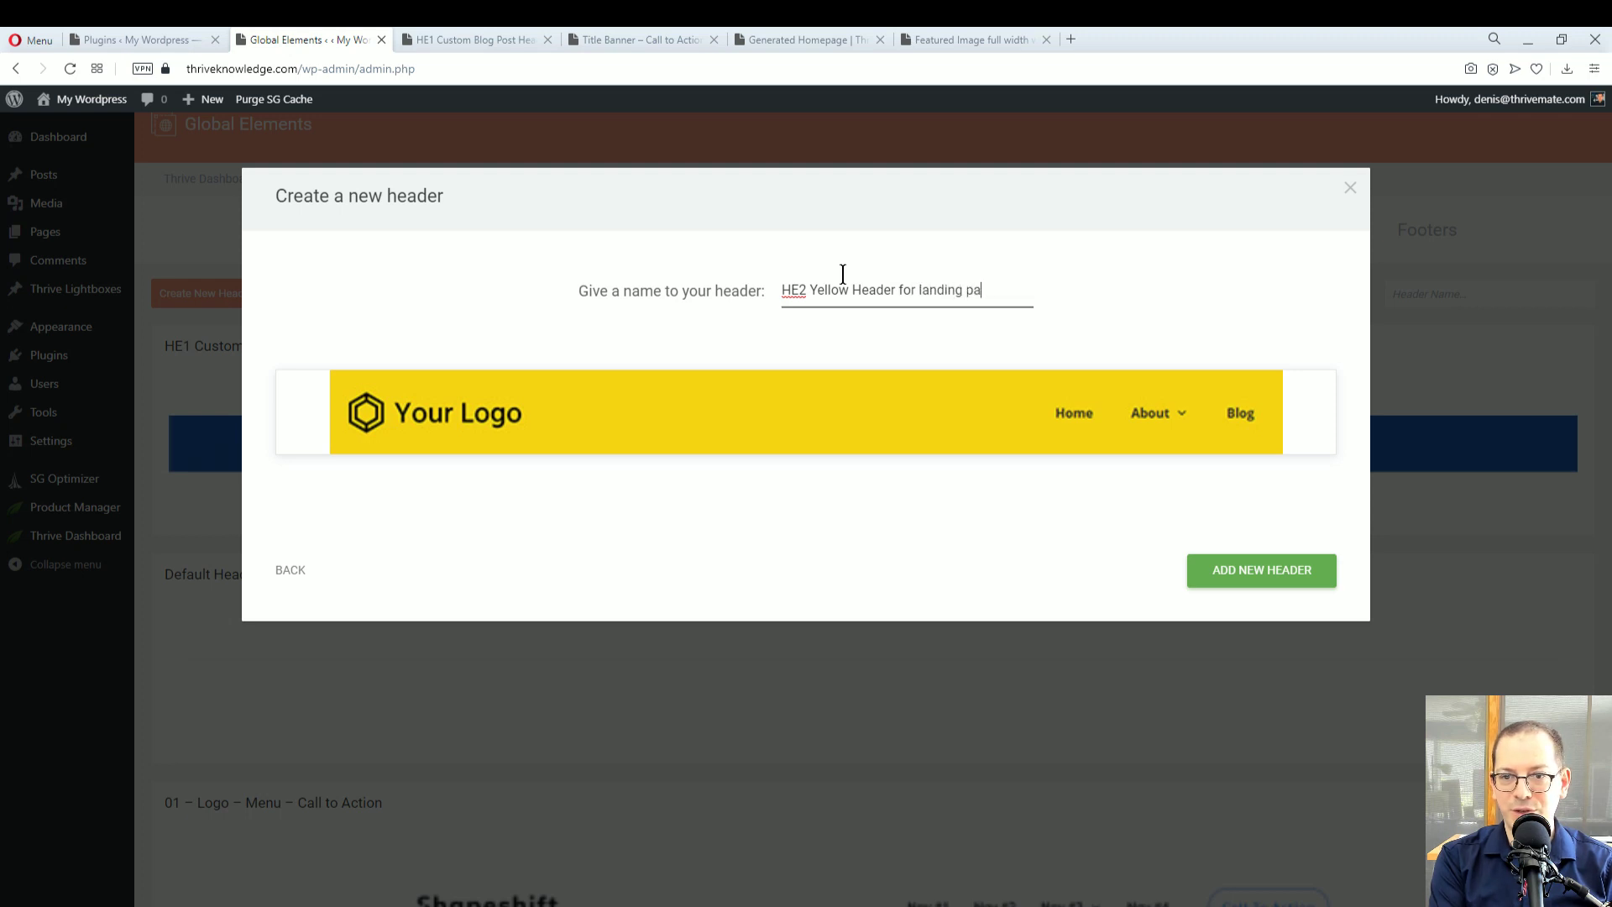
{"action": "key", "text": "BackSpace"}
{"action": "key", "text": "BackSpace"}
{"action": "key", "text": "BackSpace"}
{"action": "key", "text": "BackSpace"}
{"action": "key", "text": "BackSpace"}
{"action": "key", "text": "BackSpace"}
{"action": "key", "text": "BackSpace"}
{"action": "key", "text": "BackSpace"}
{"action": "key", "text": "BackSpace"}
{"action": "key", "text": "BackSpace"}
{"action": "type", "text": "sales Pa"}
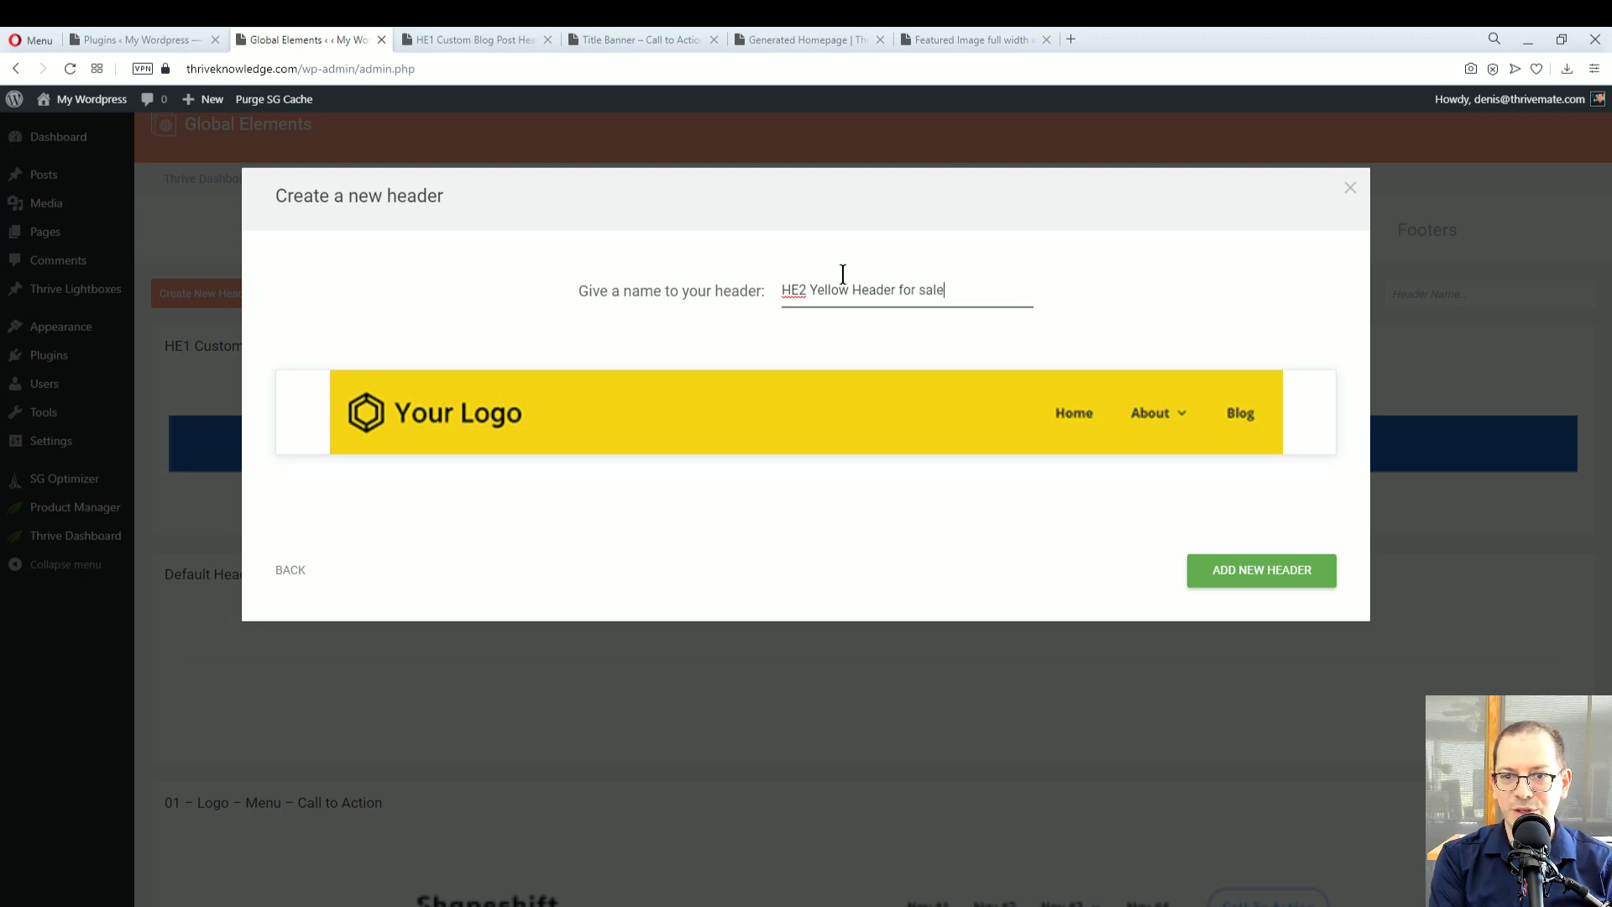
{"action": "key", "text": "BackSpace"}
{"action": "type", "text": "pages"}
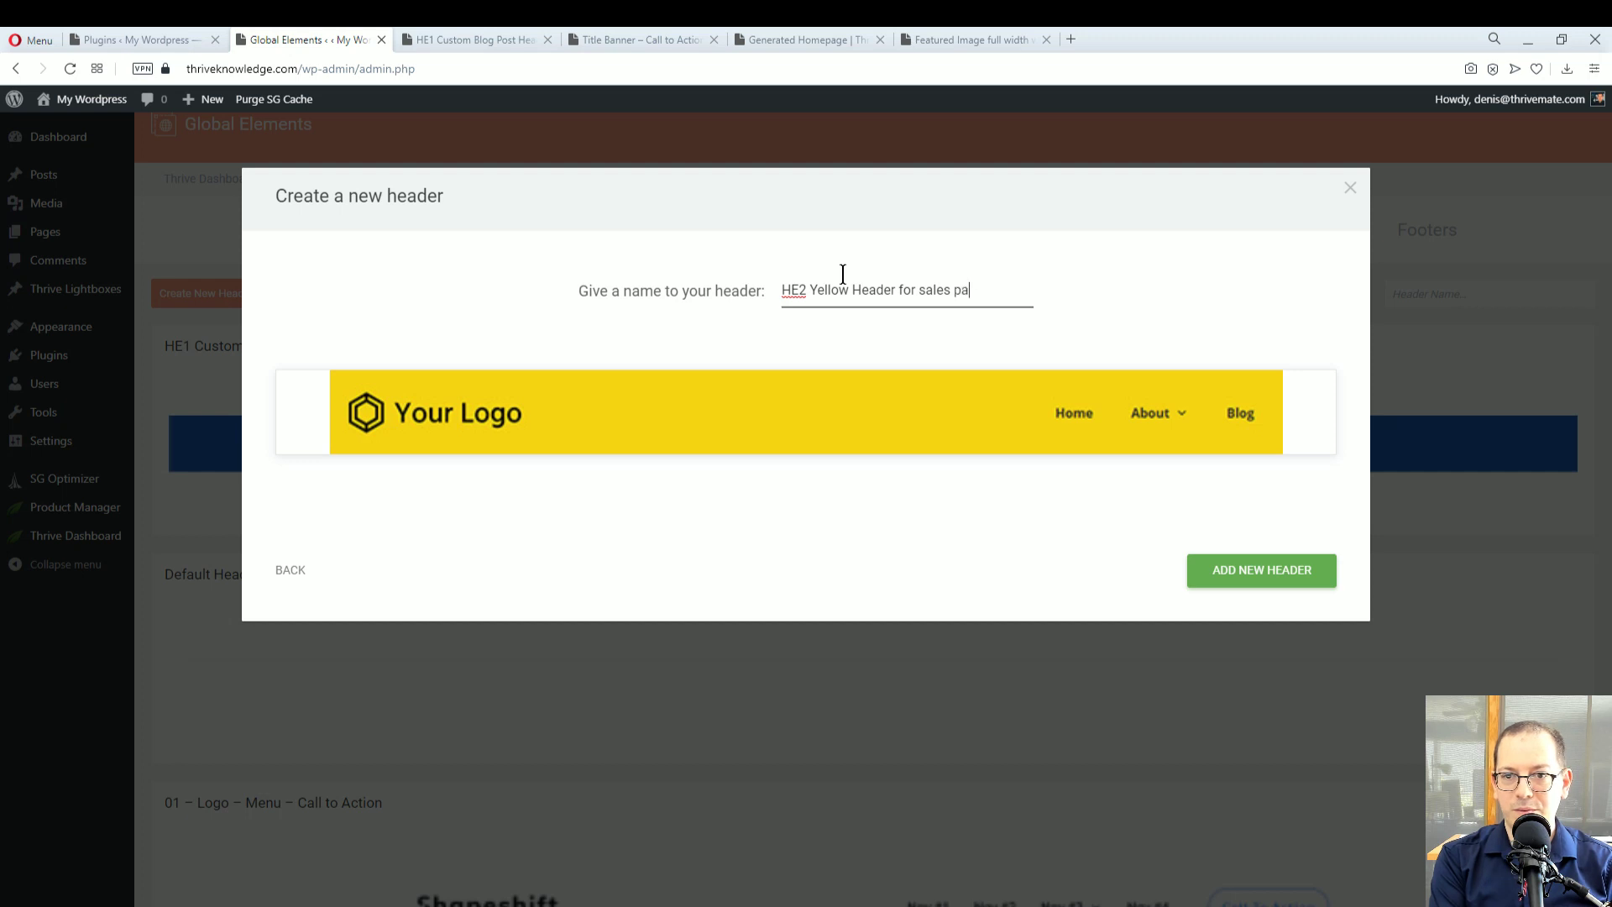
{"action": "left_click", "coordinate": [1231, 564]}
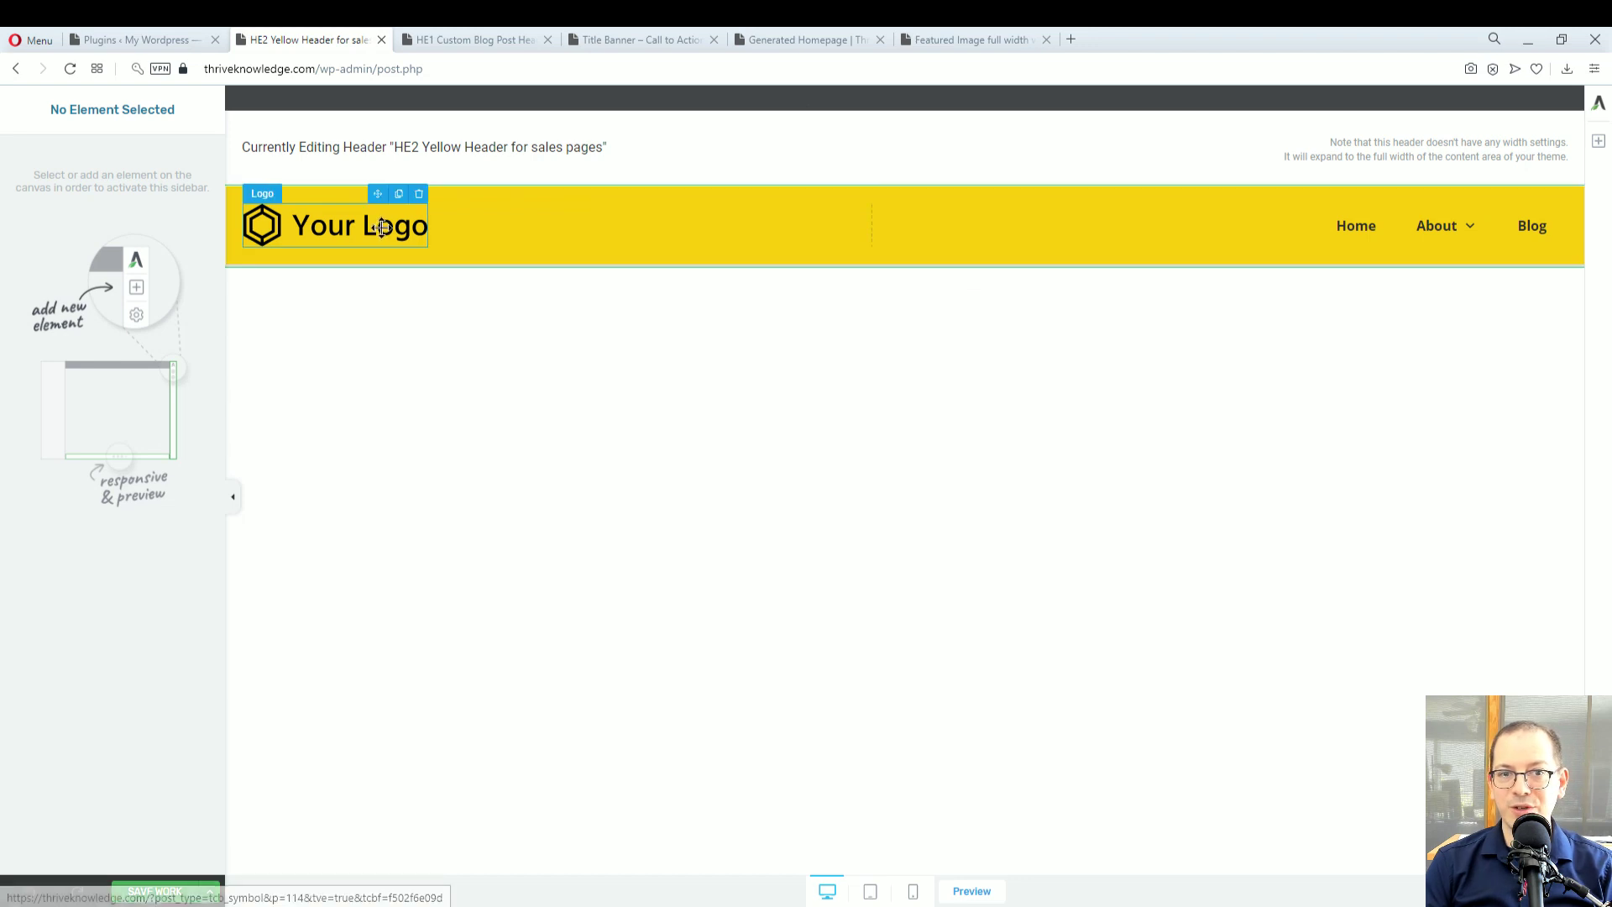
Check the logo options and the elements available for the yellow header, and save the header
{"action": "left_click", "coordinate": [343, 229]}
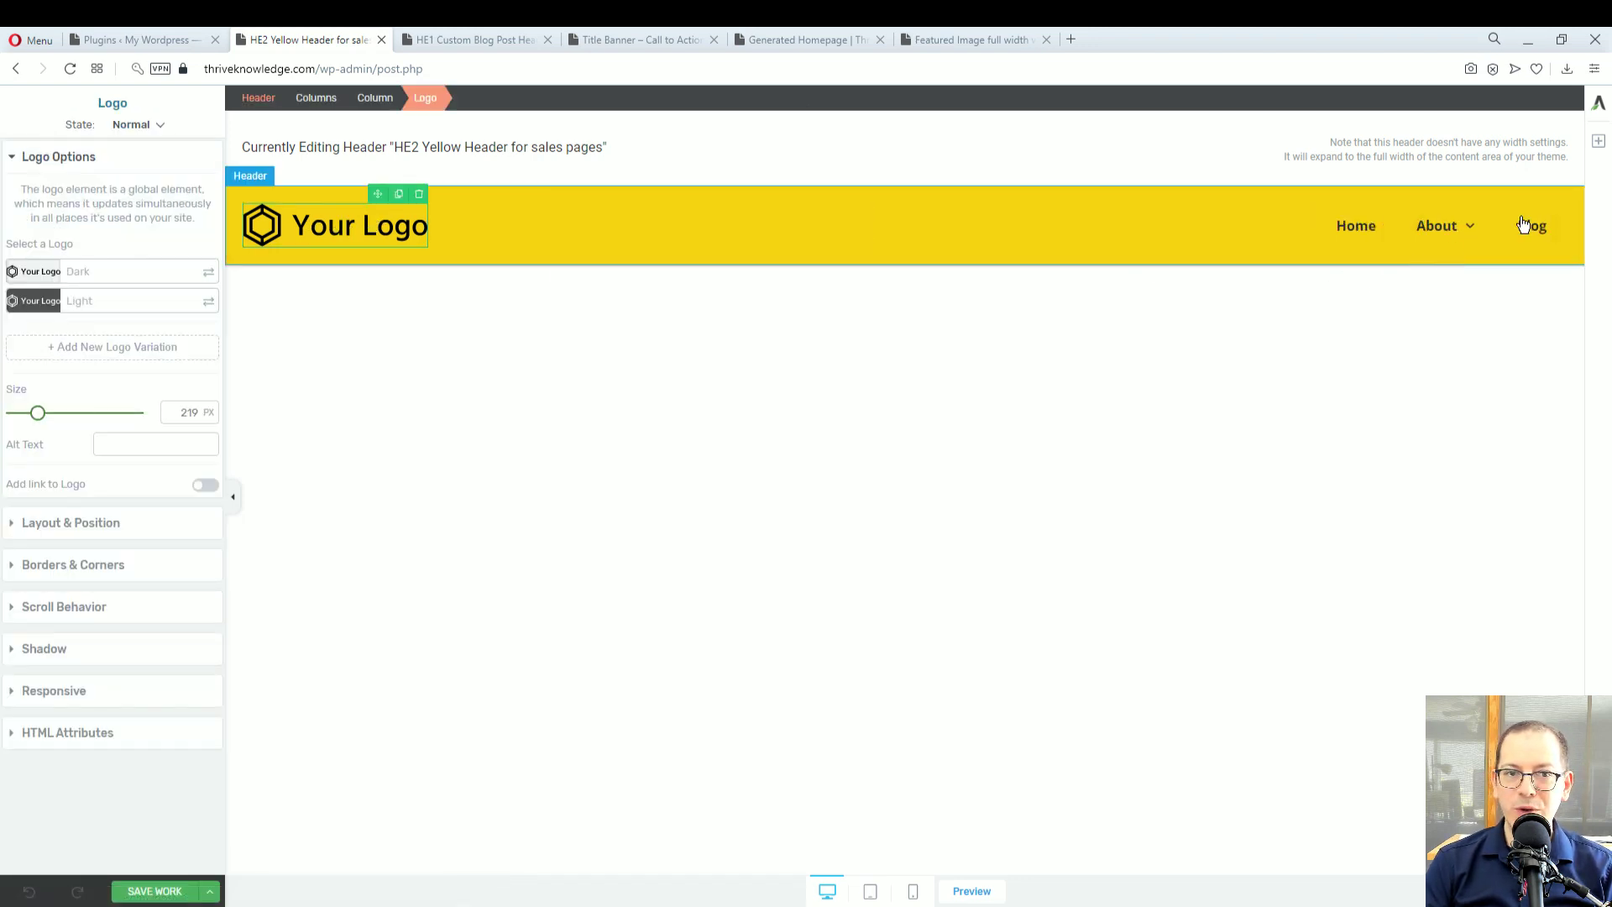
{"action": "left_click", "coordinate": [1597, 140]}
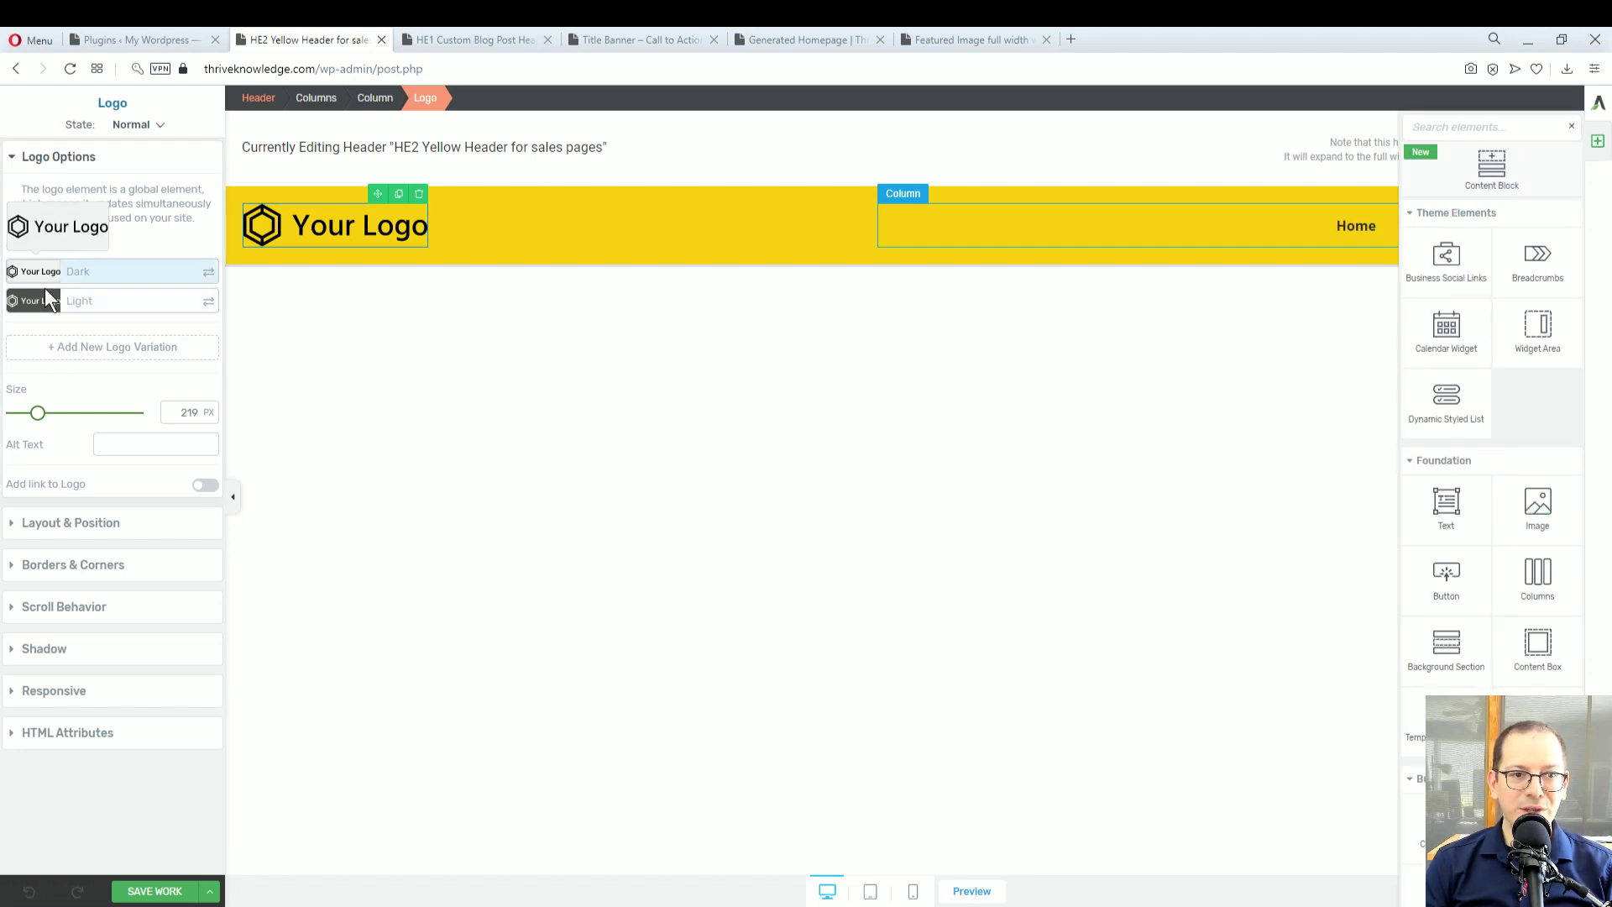
{"action": "left_click", "coordinate": [165, 898]}
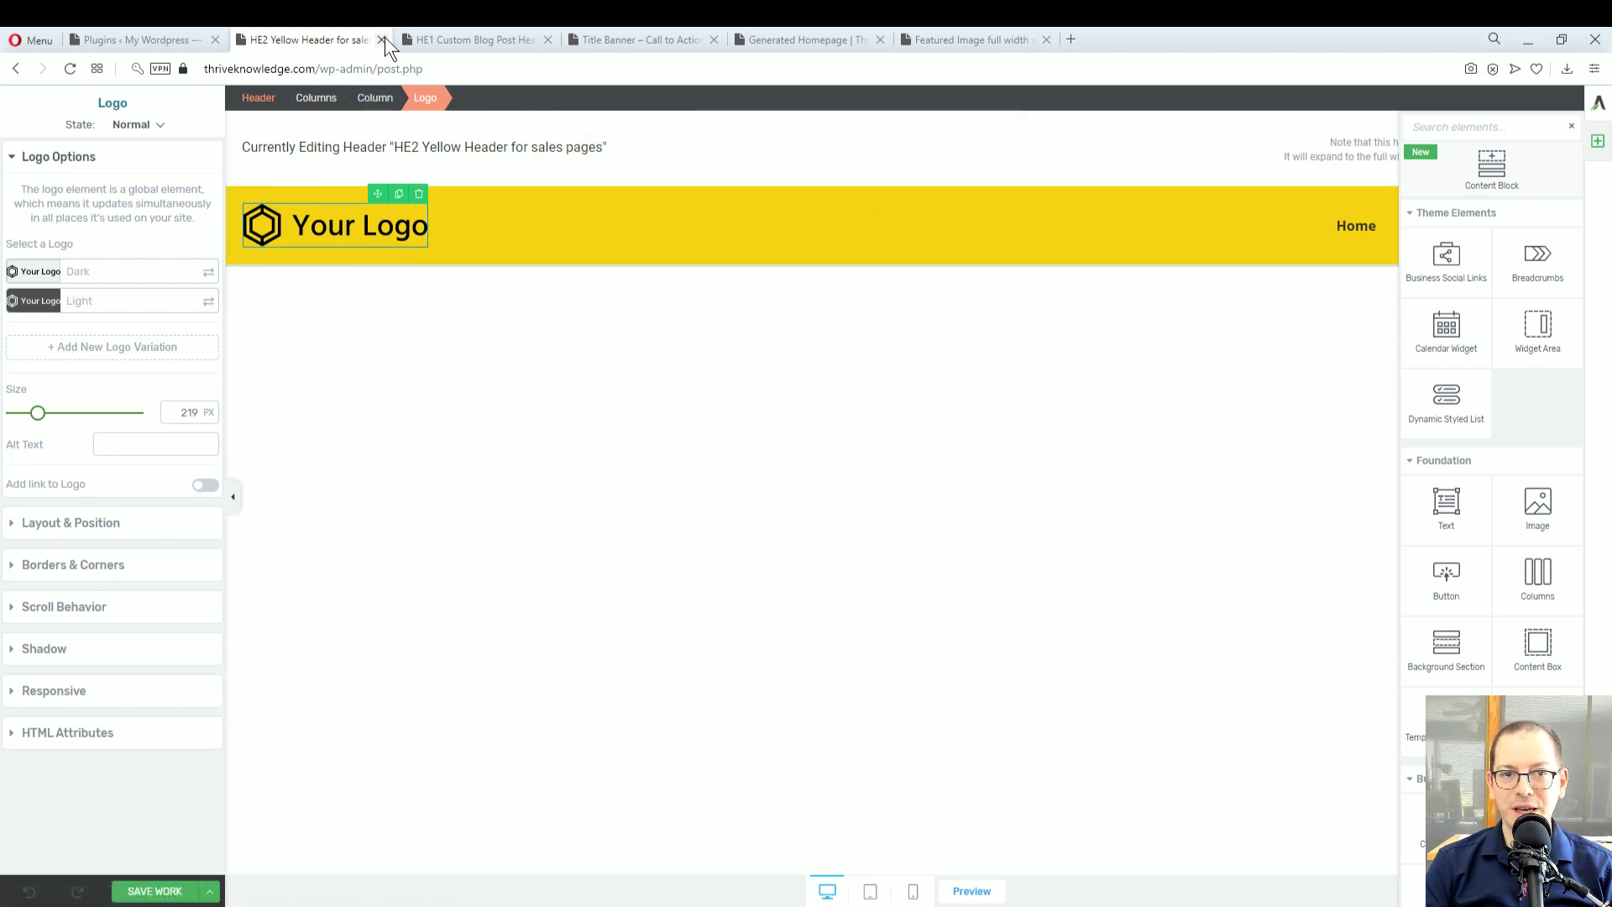
Close all open header and template editor pages, keeping only the WordPress Plugins page open
{"action": "key", "text": "ctrl+w"}
{"action": "left_click", "coordinate": [173, 44]}
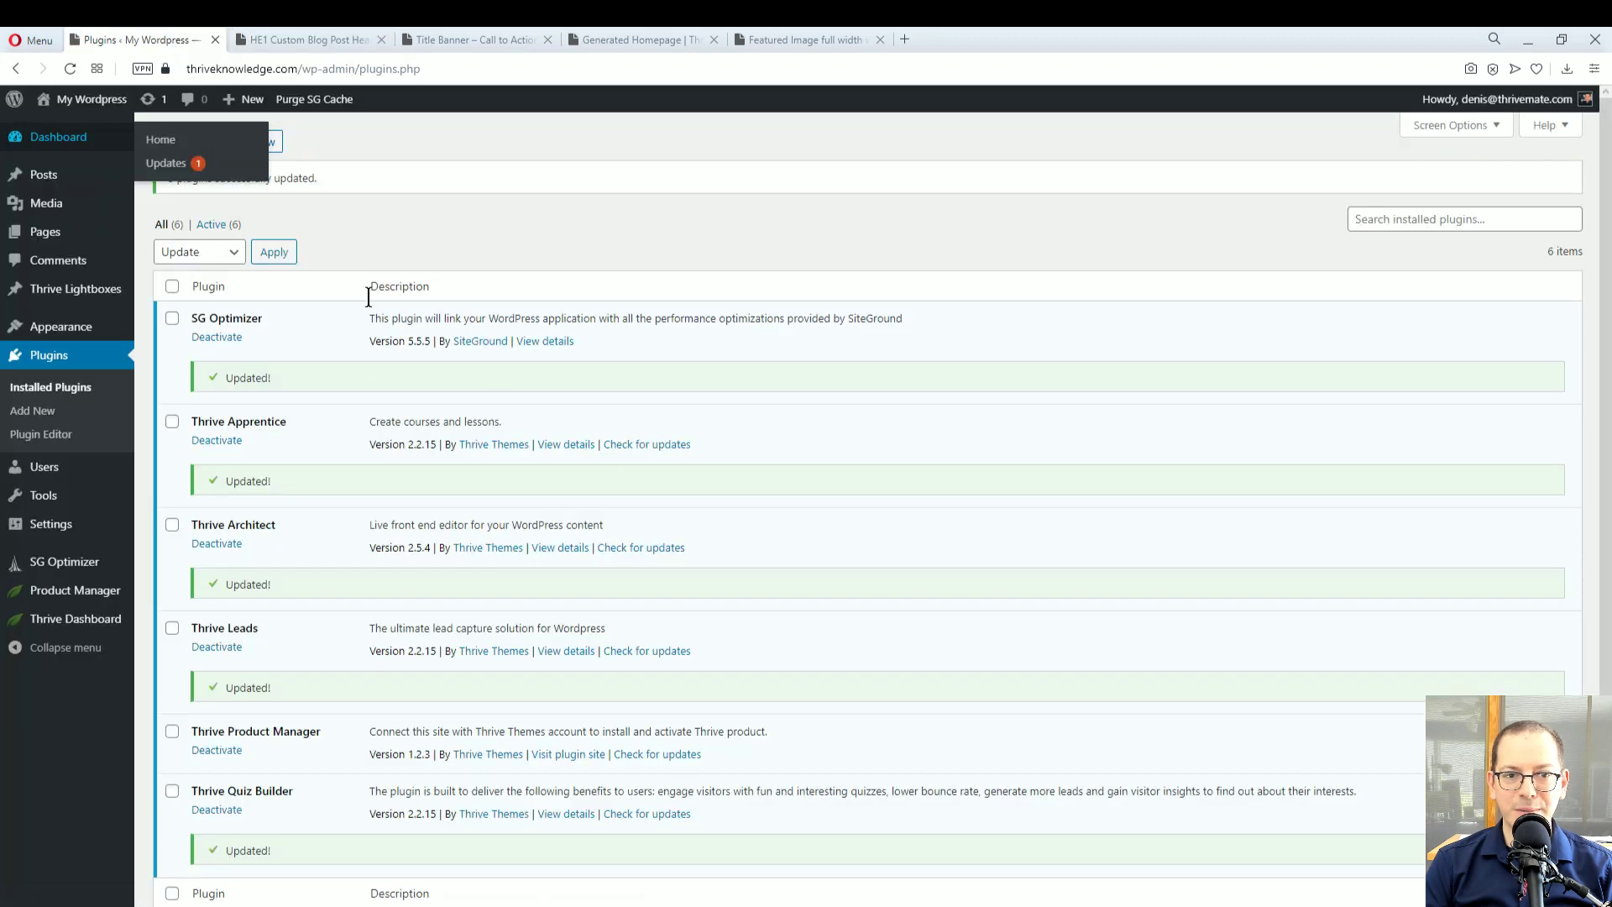
{"action": "left_click", "coordinate": [286, 42]}
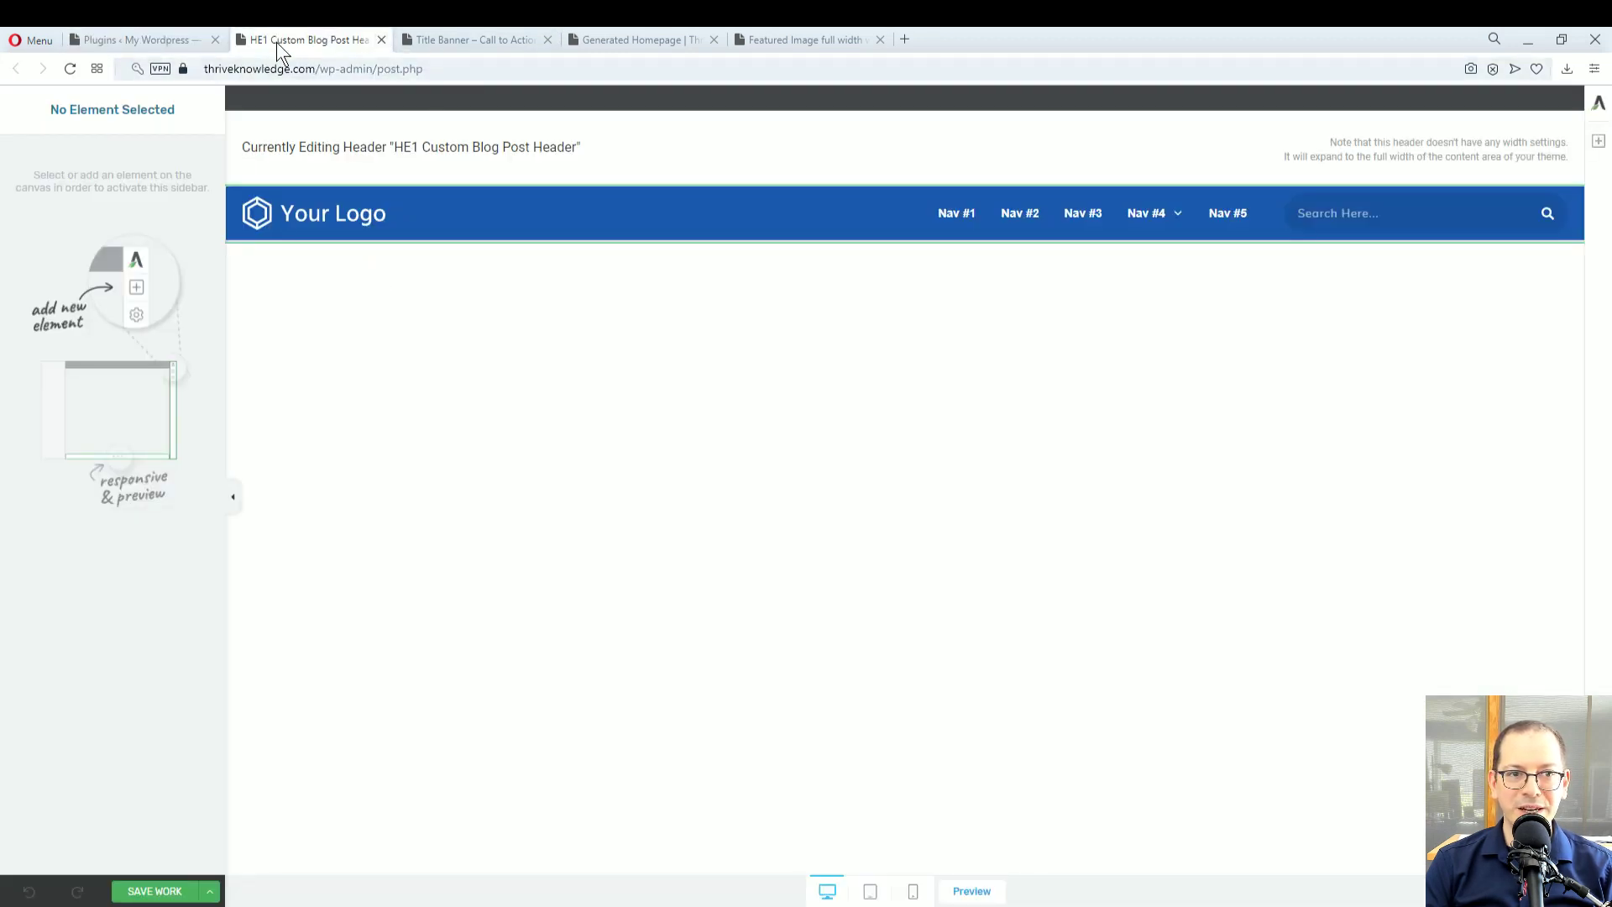
{"action": "left_click", "coordinate": [380, 39]}
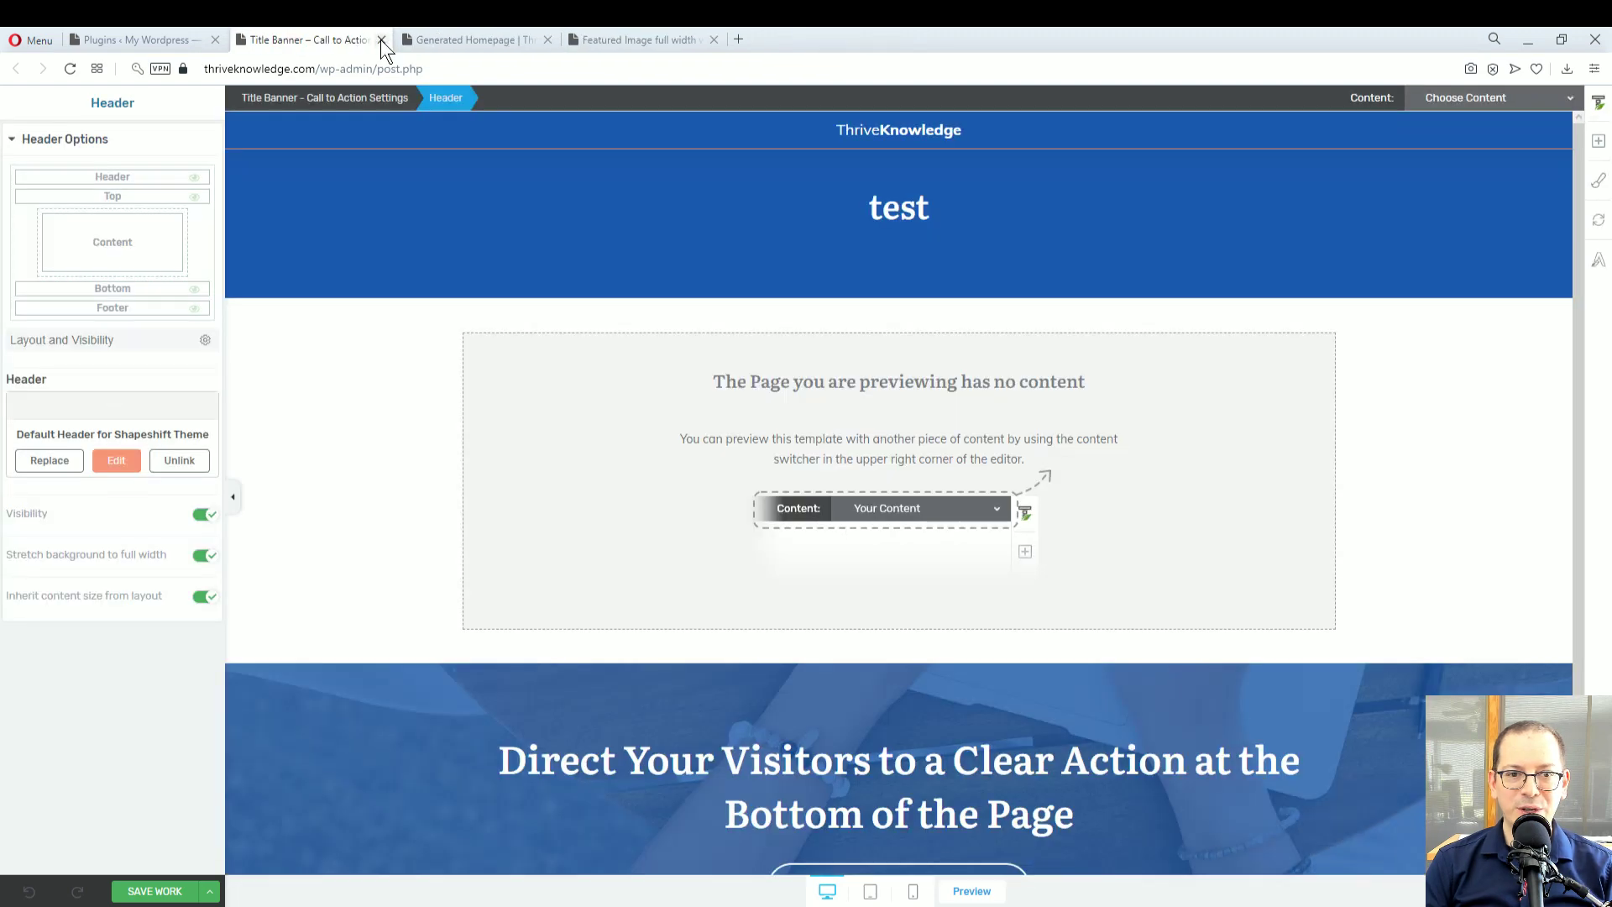
{"action": "left_click", "coordinate": [381, 38]}
{"action": "left_click", "coordinate": [380, 38]}
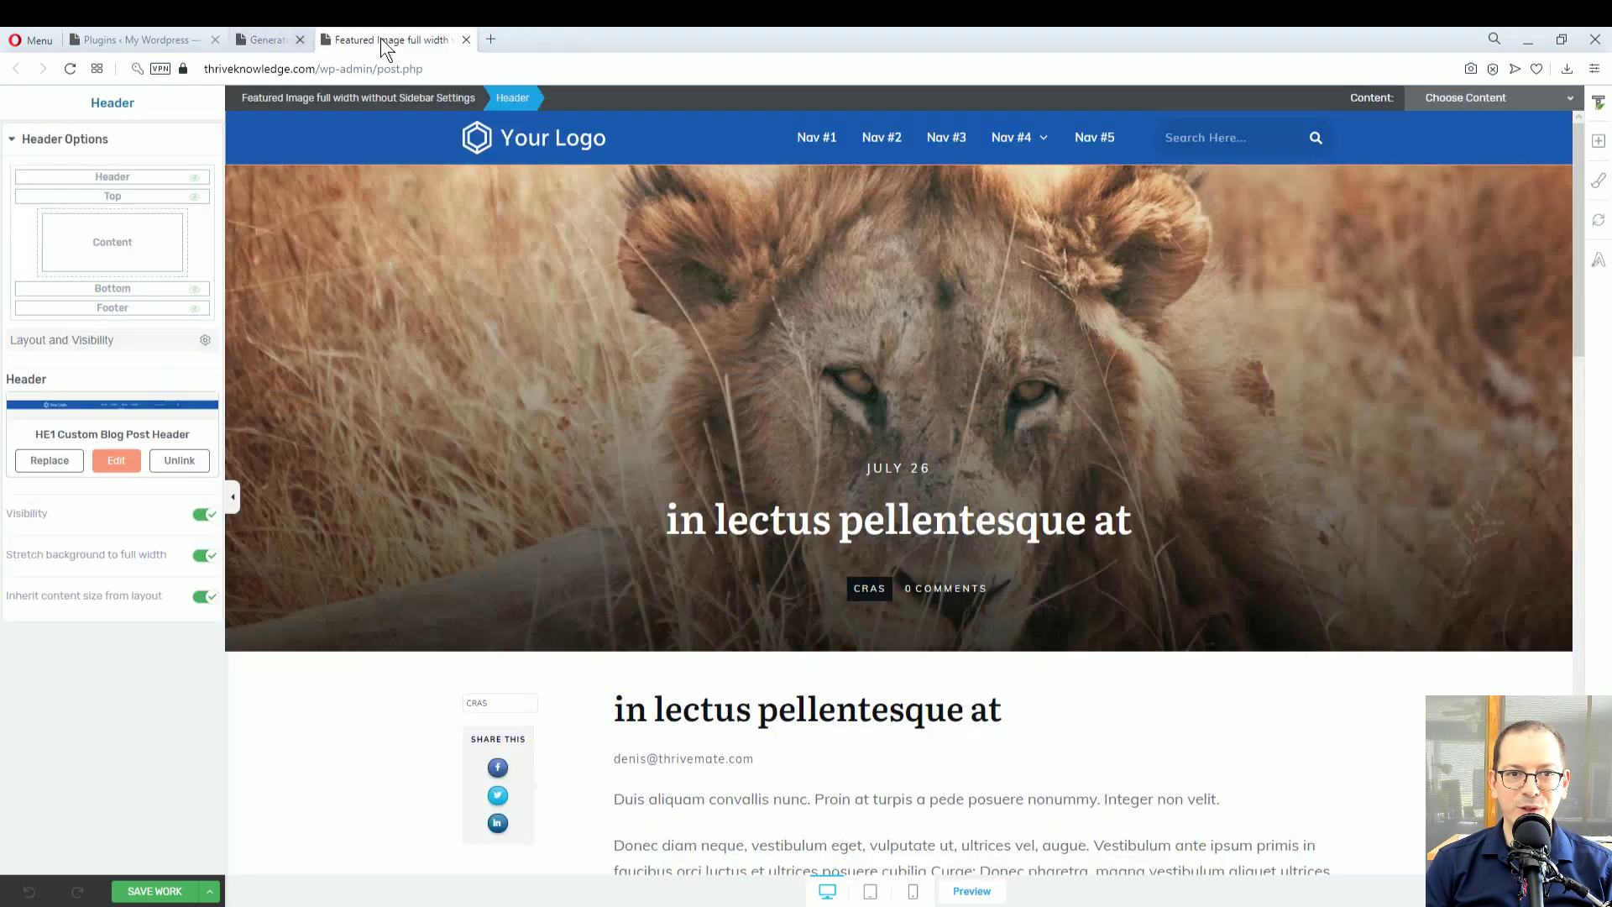
{"action": "left_click", "coordinate": [380, 37]}
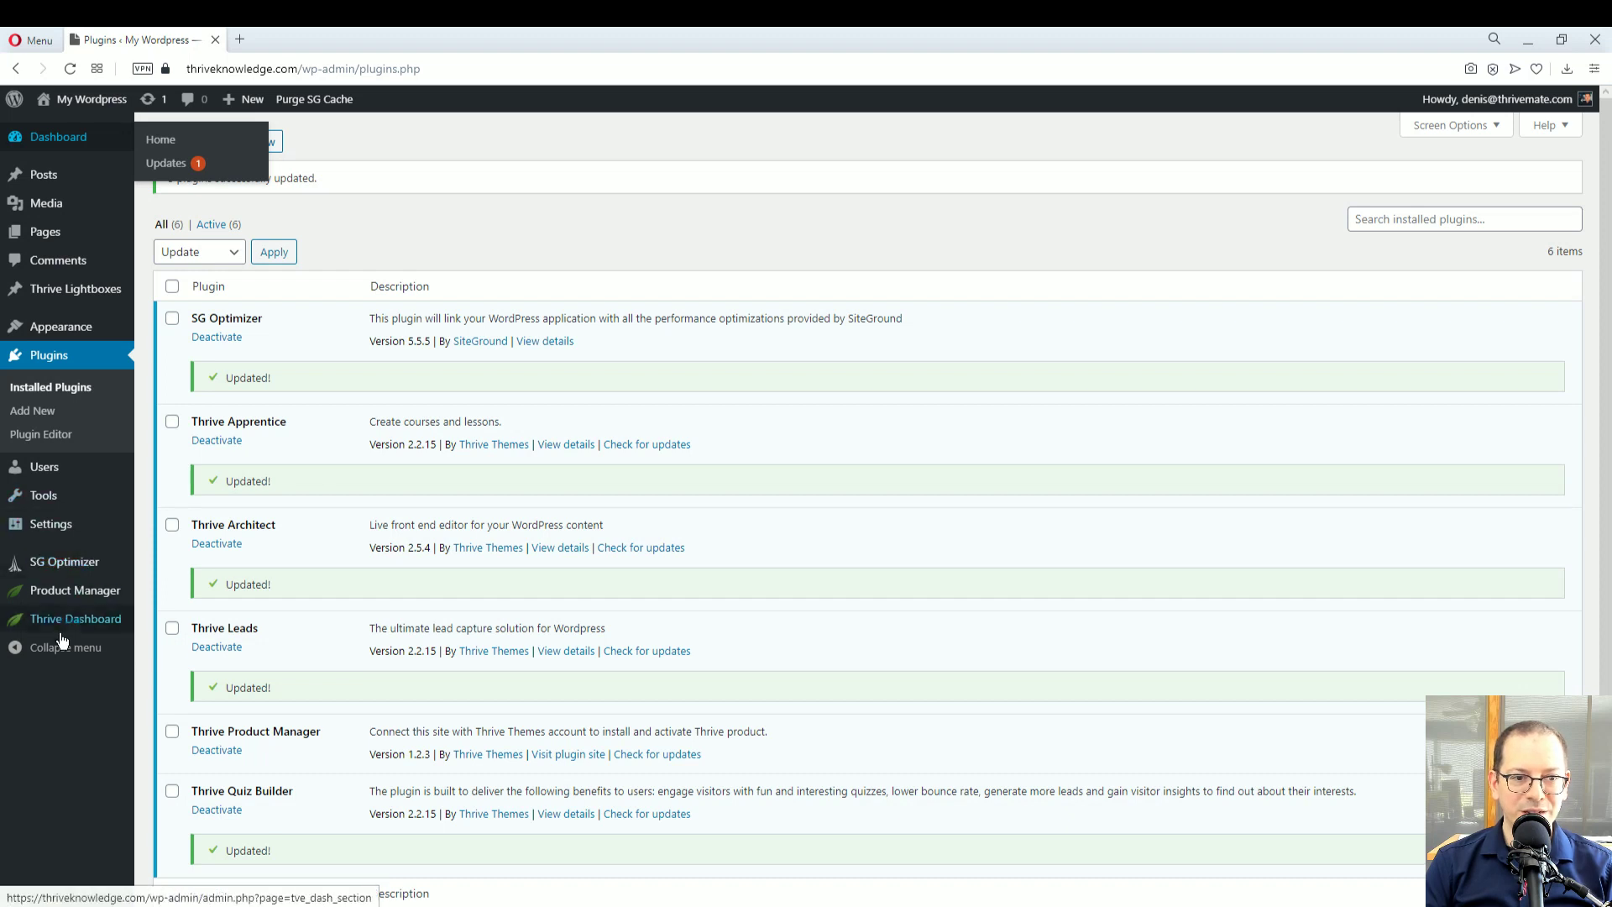
Open the Headers list in the Global Elements manager from the Thrive Dashboard and review the saved headers
{"action": "mouse_move", "coordinate": [52, 622]}
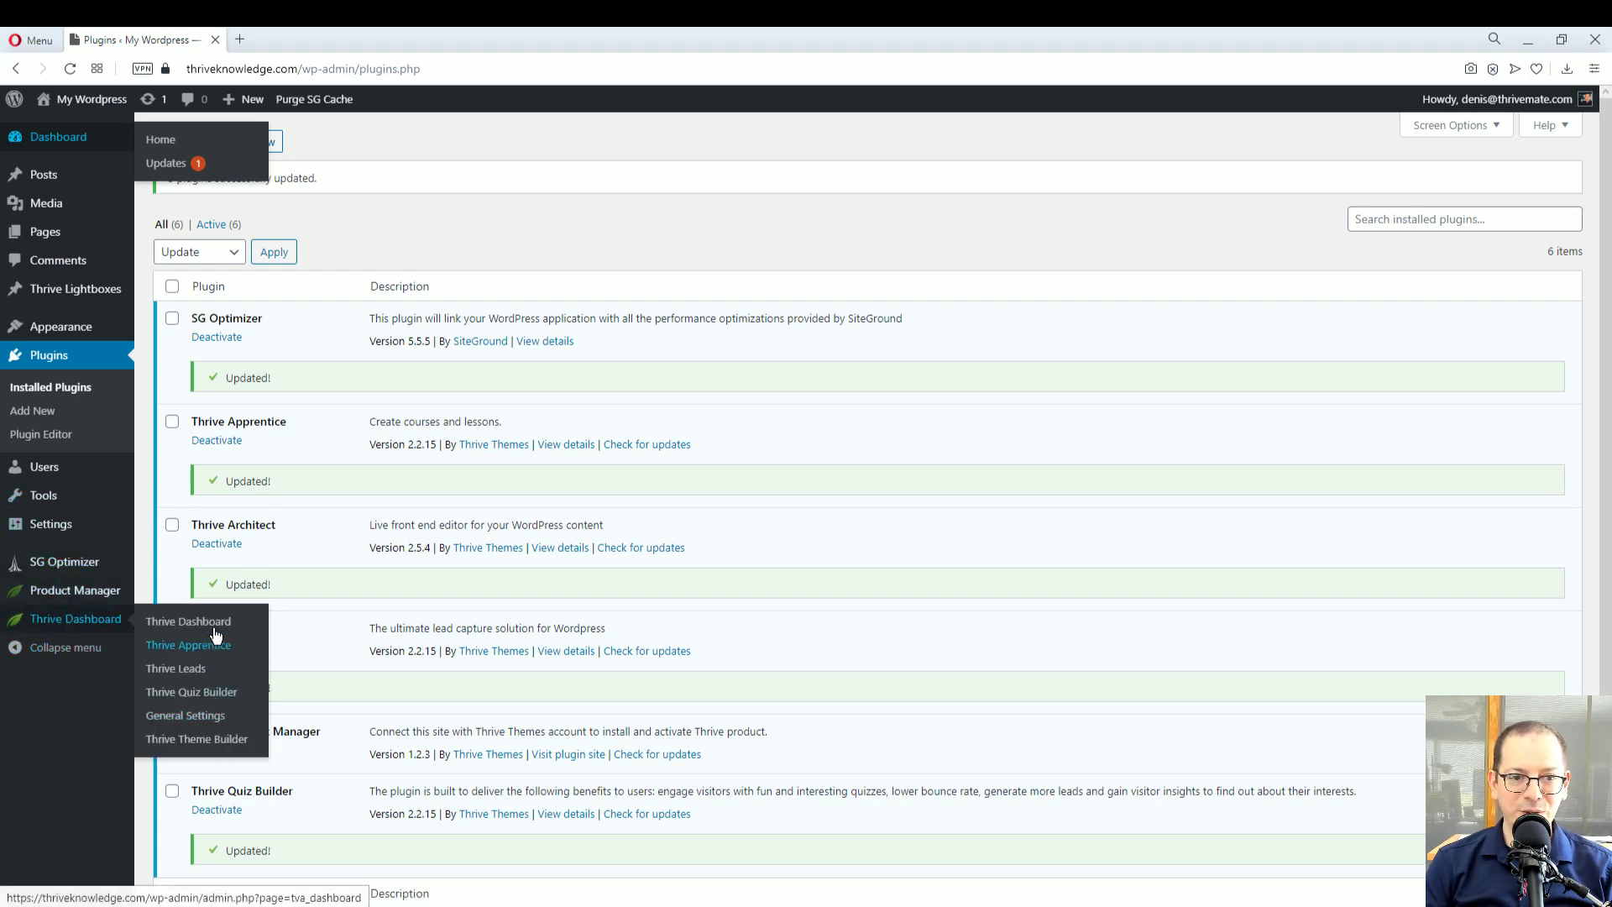
{"action": "left_click", "coordinate": [188, 621]}
{"action": "scroll", "coordinate": [875, 807], "scroll_direction": "down", "scroll_amount": 12}
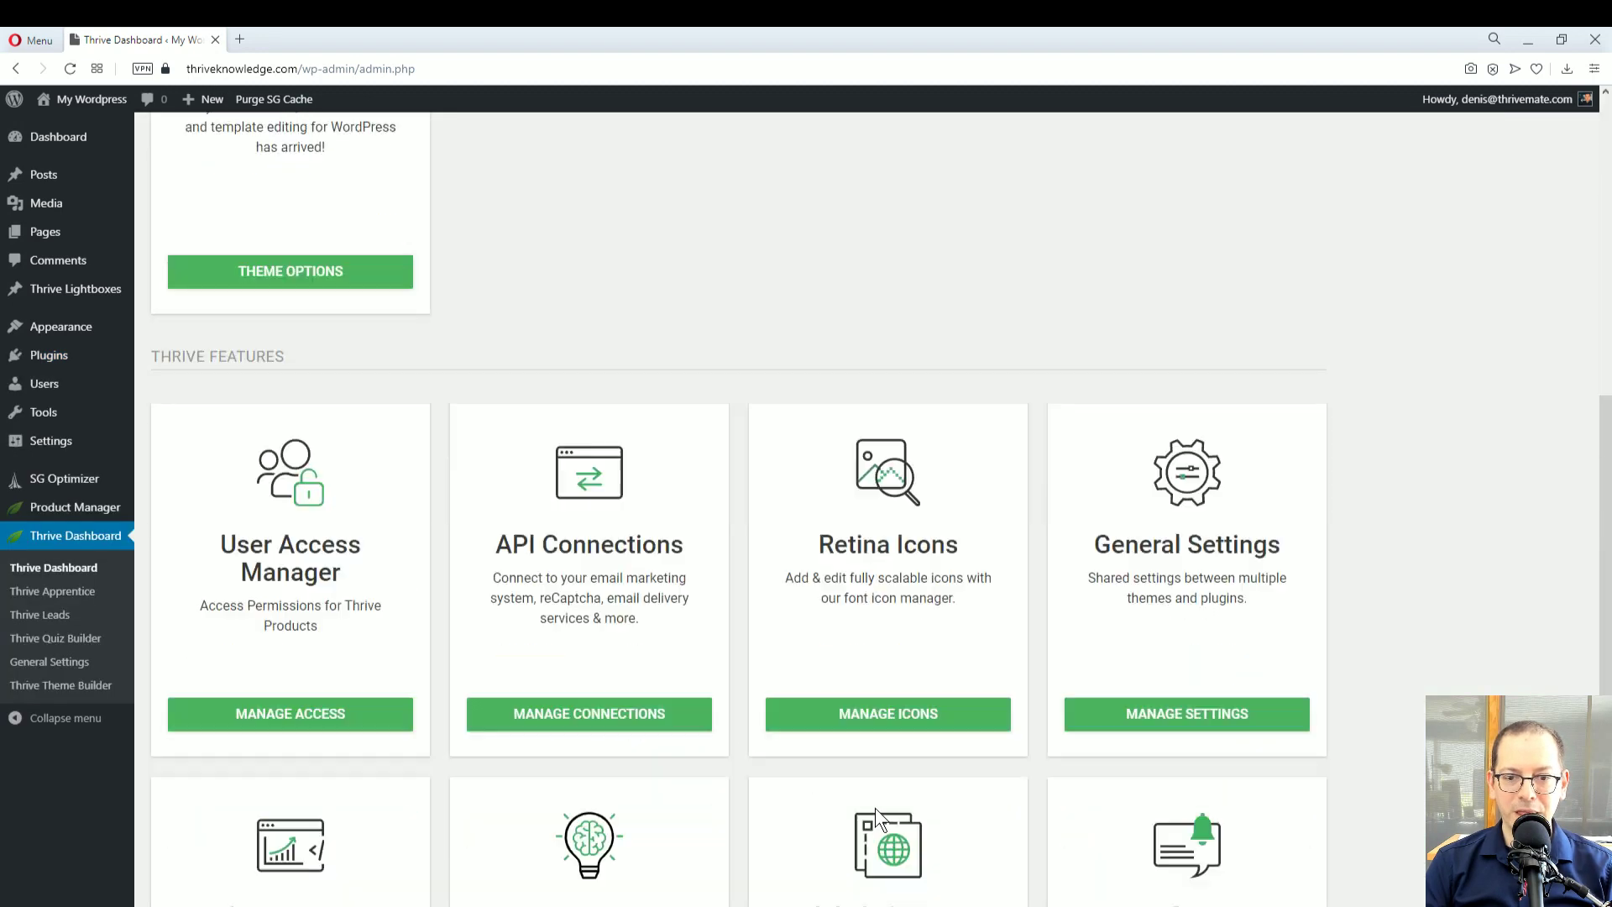
{"action": "left_click", "coordinate": [893, 793]}
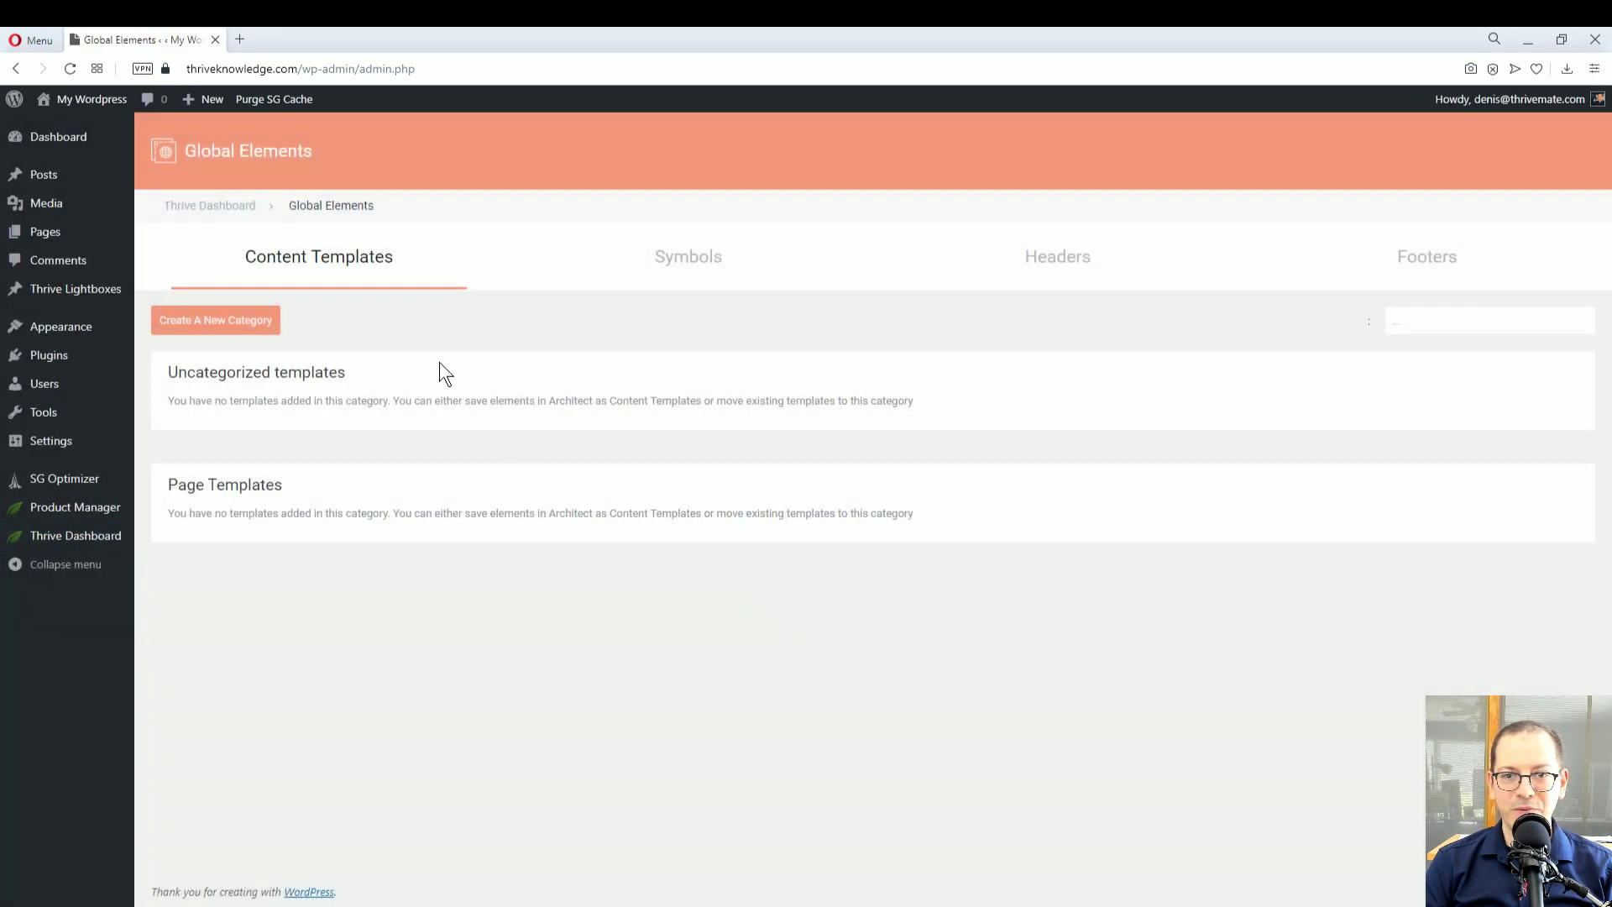
{"action": "left_click", "coordinate": [1053, 260]}
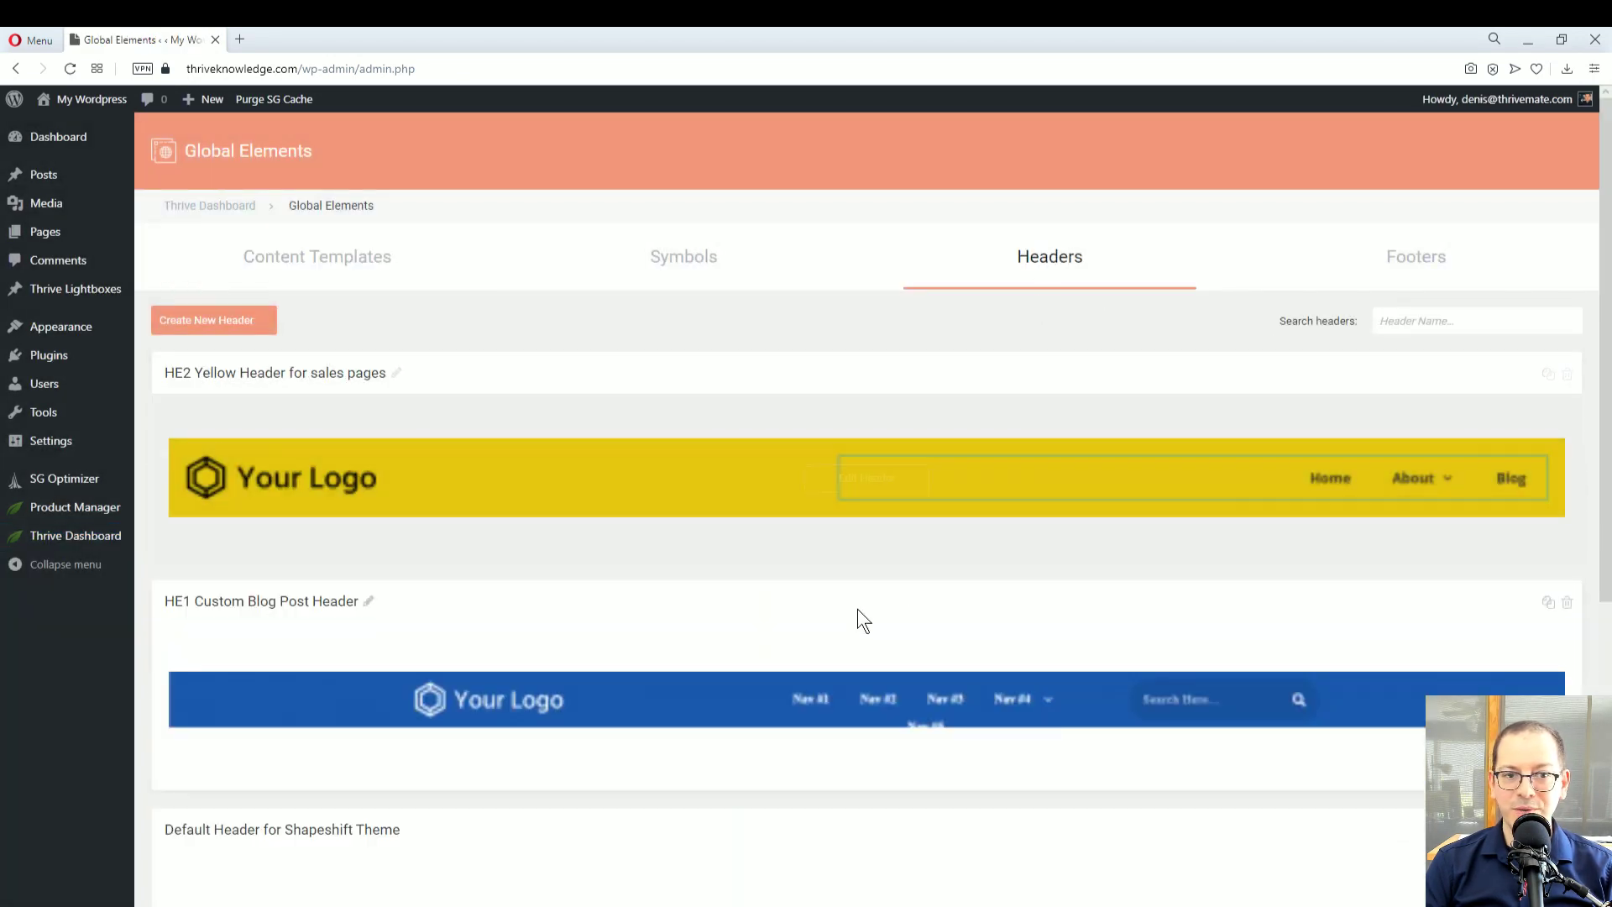
{"action": "scroll", "coordinate": [525, 472], "scroll_direction": "down", "scroll_amount": 1}
{"action": "scroll", "coordinate": [524, 467], "scroll_direction": "up", "scroll_amount": 1}
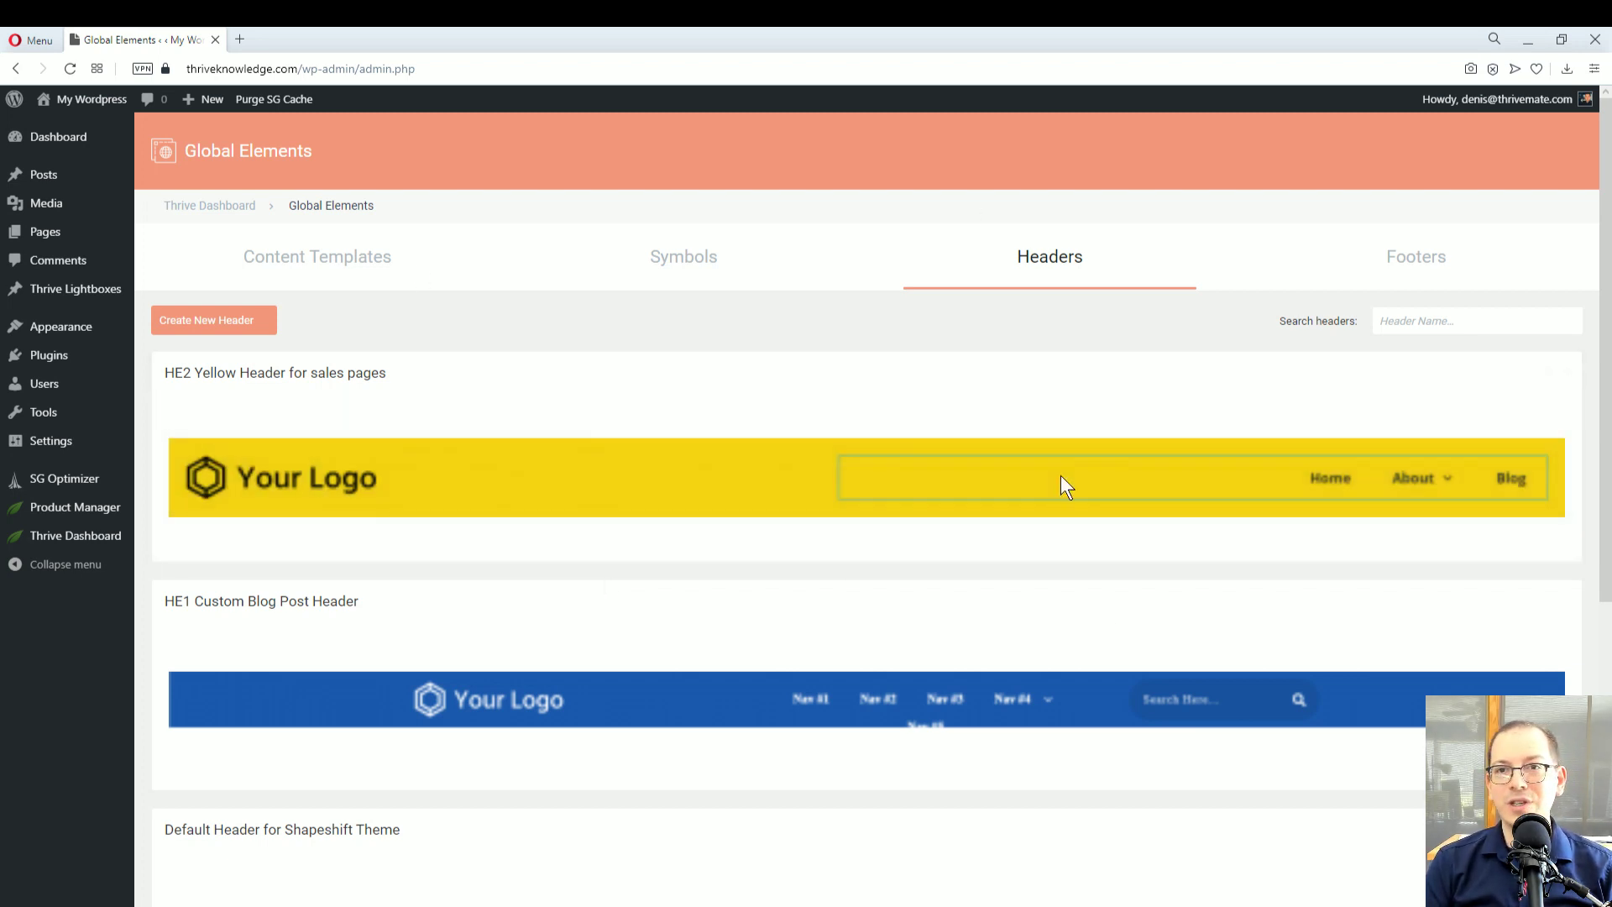
{"action": "mouse_move", "coordinate": [860, 714]}
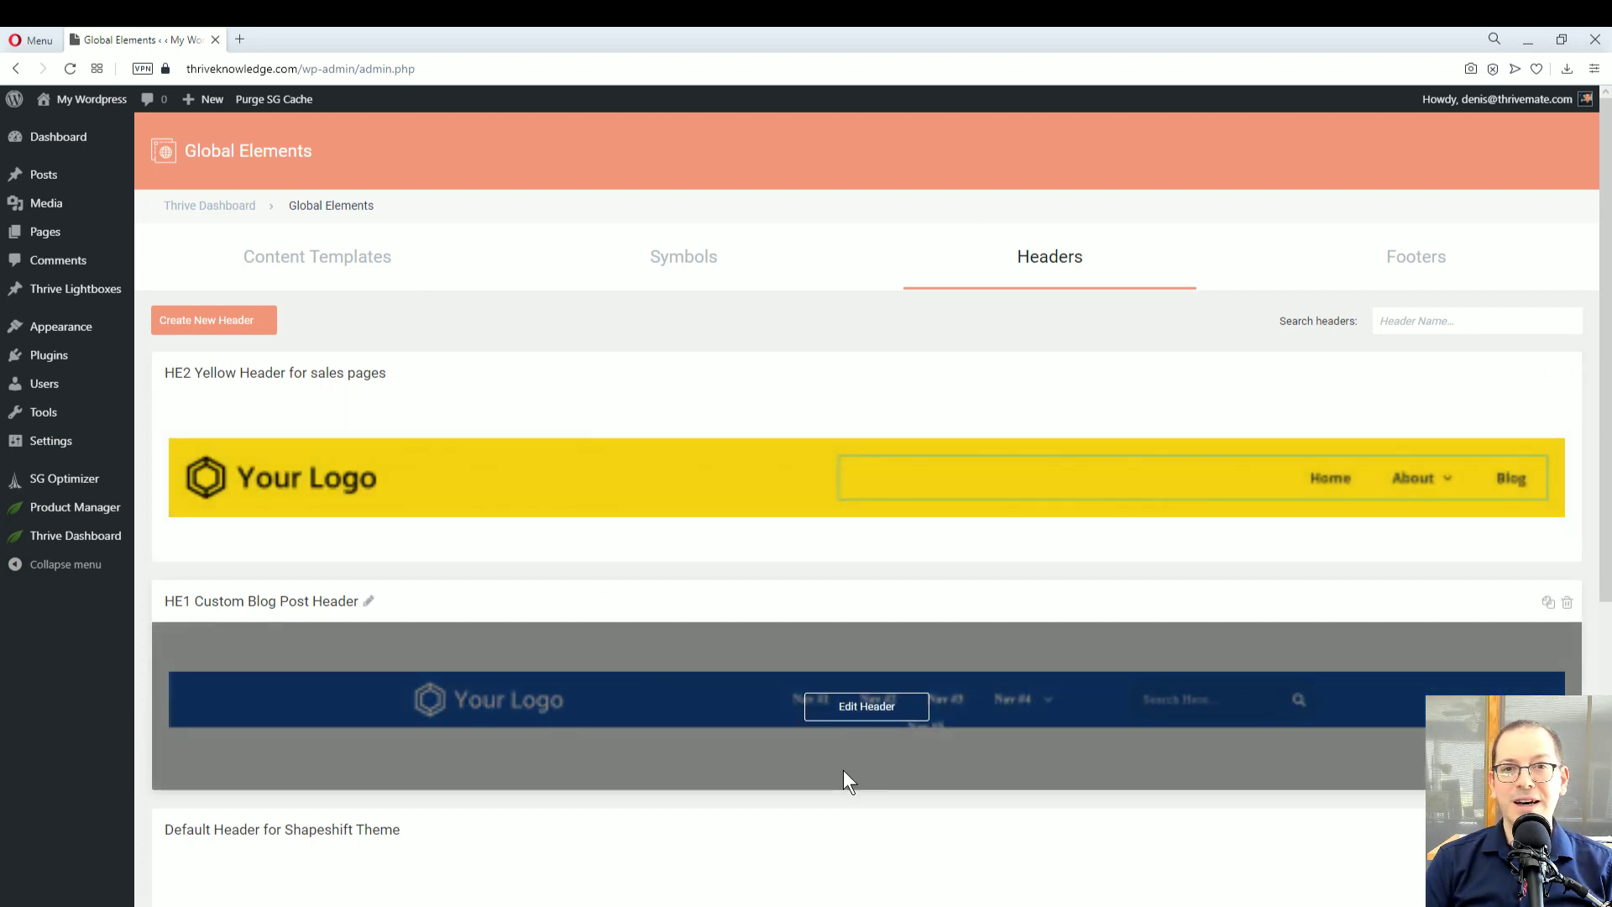